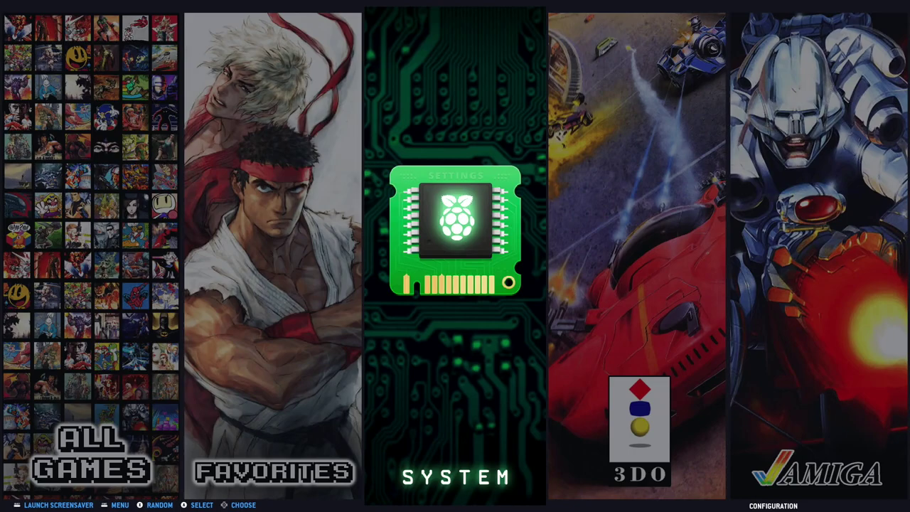
- Scroll the System settings list past Video Output, VIP Credits, WiFi and Bluetooth, then exit to the carousel
key(Return)
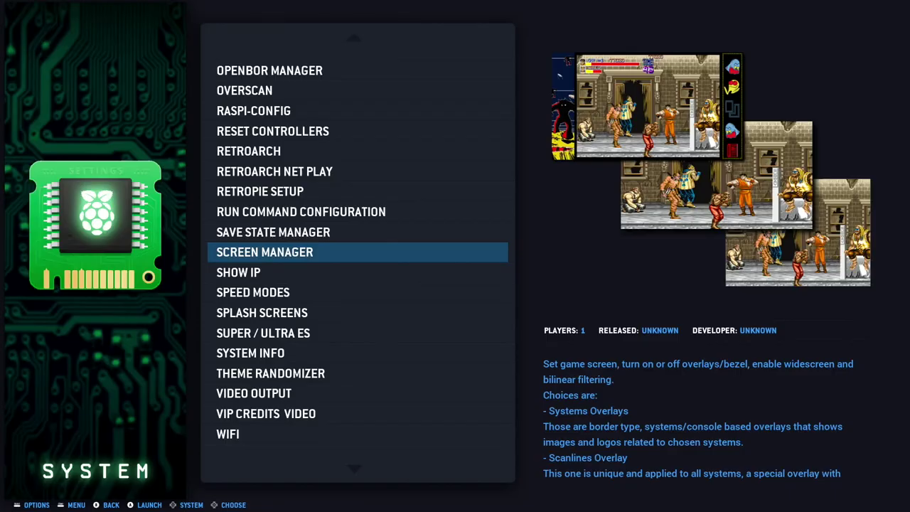
key(Down)
key(Down)
key(Down)
key(Down)
key(Down)
key(Down)
key(Down)
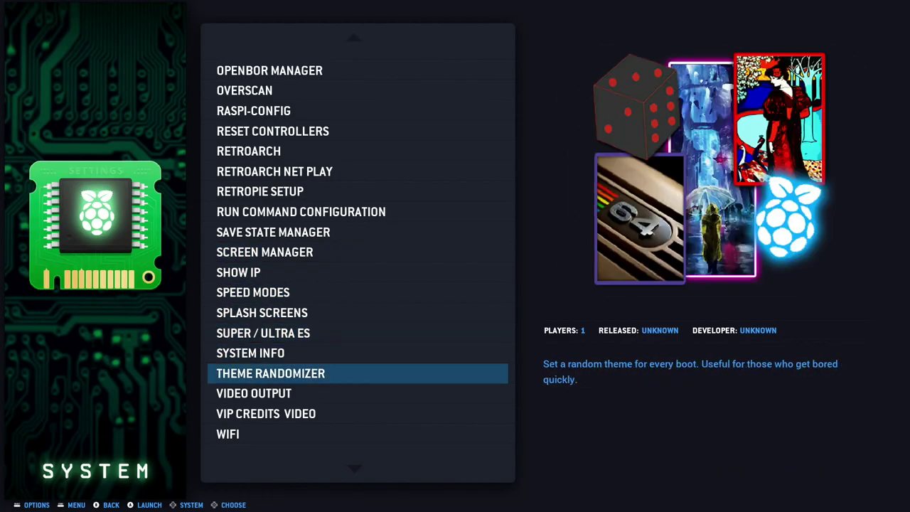
key(Down)
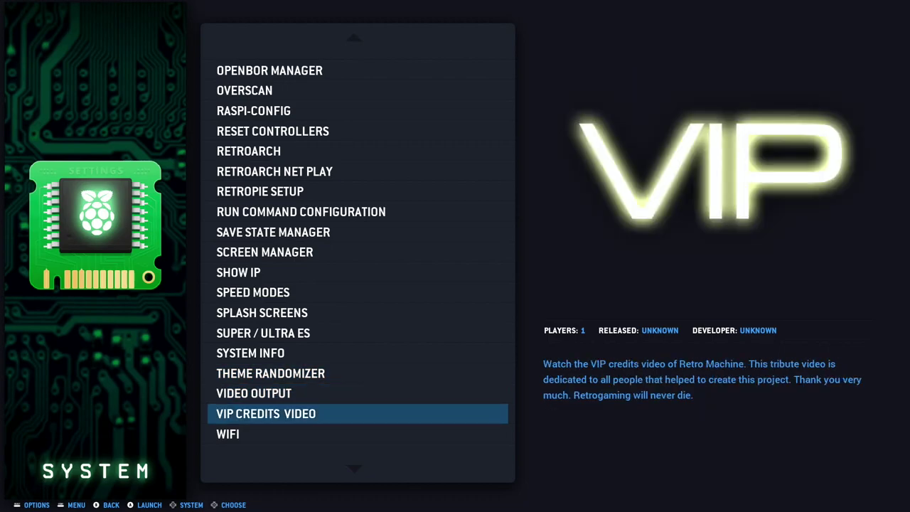
key(Down)
key(Down)
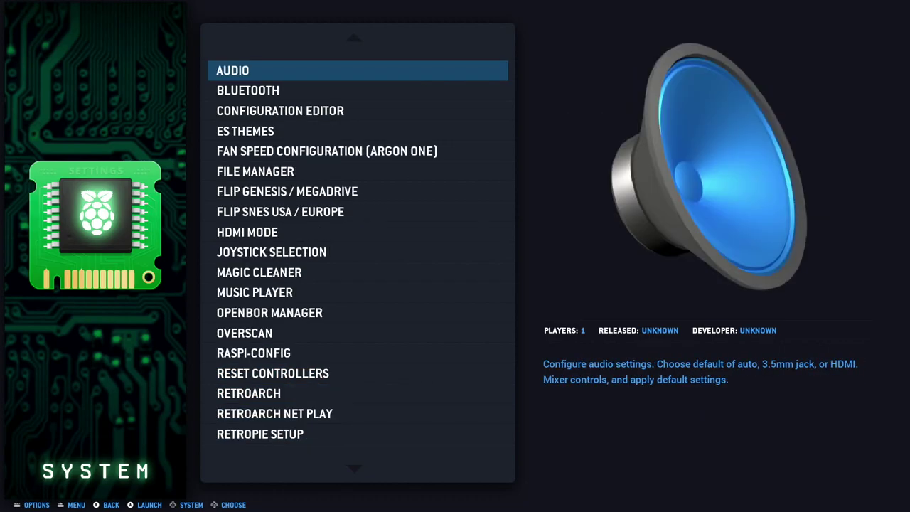
key(Down)
key(Down)
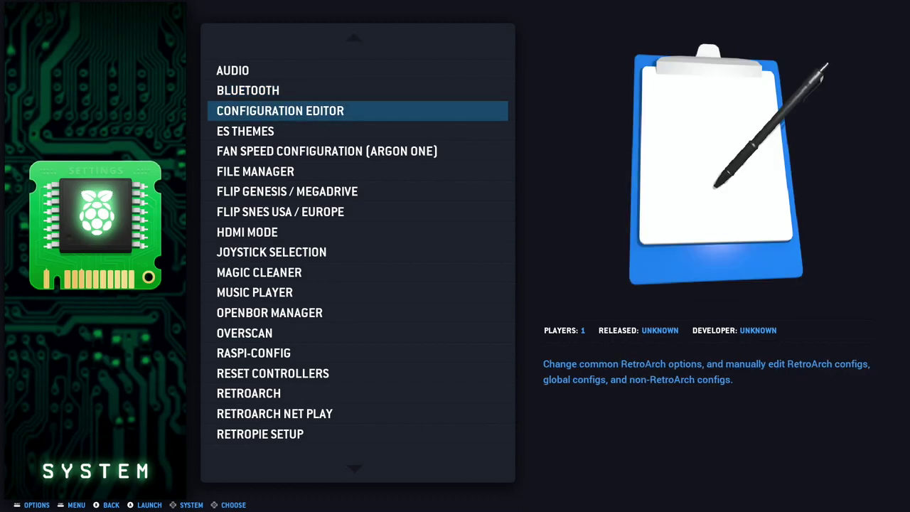
key(Down)
key(Down)
key(Down)
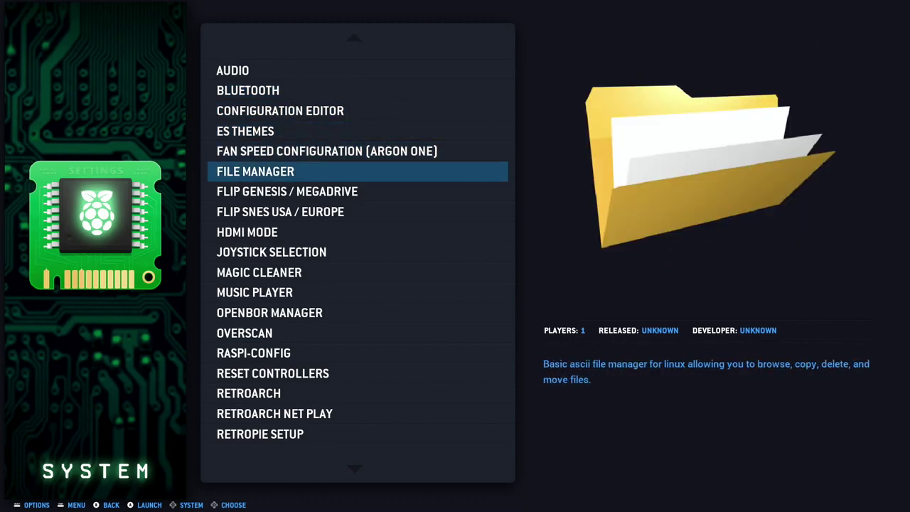
key(Down)
key(Down)
key(Down)
key(Down)
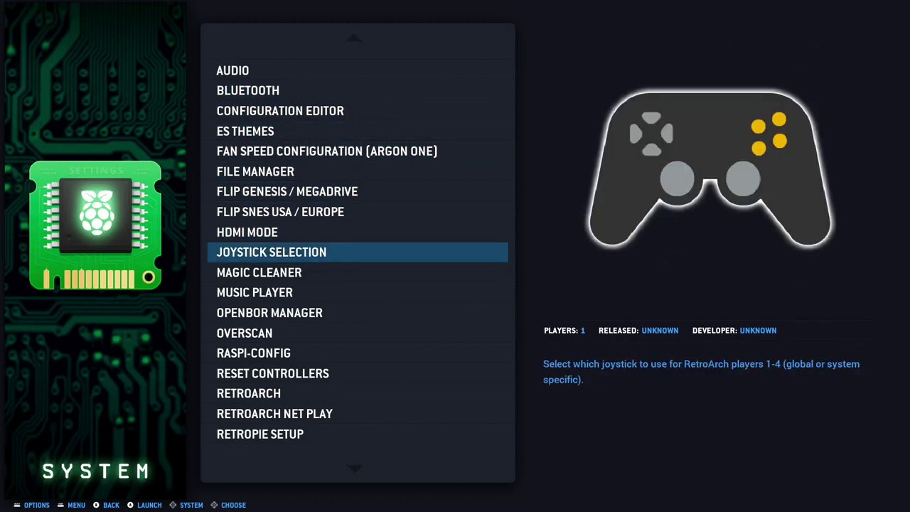
key(Escape)
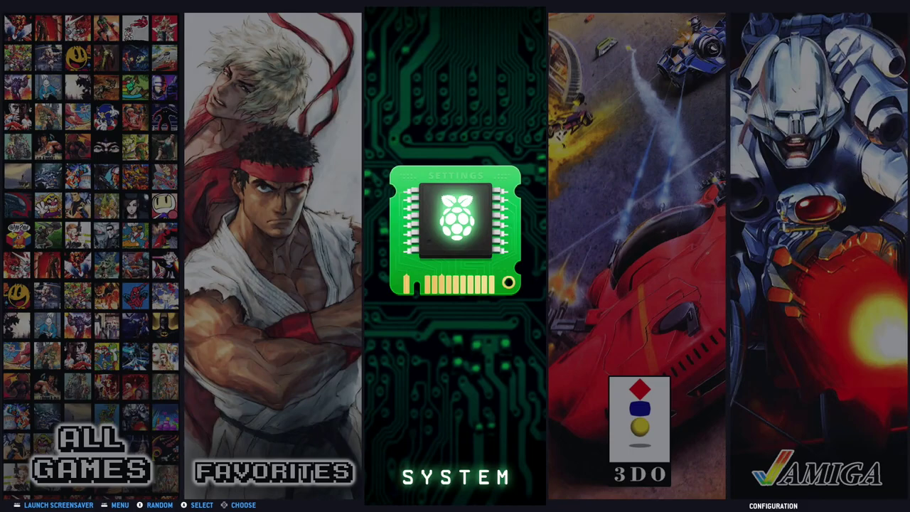
- Open the Amiga game list and page through Amiga 1200, Amiga CD32 and Amstrad
key(Right)
key(Right)
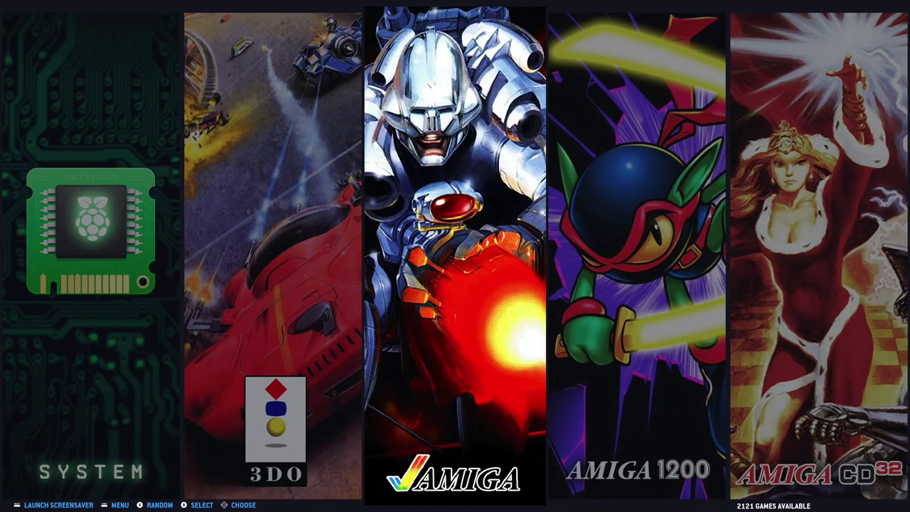
key(Return)
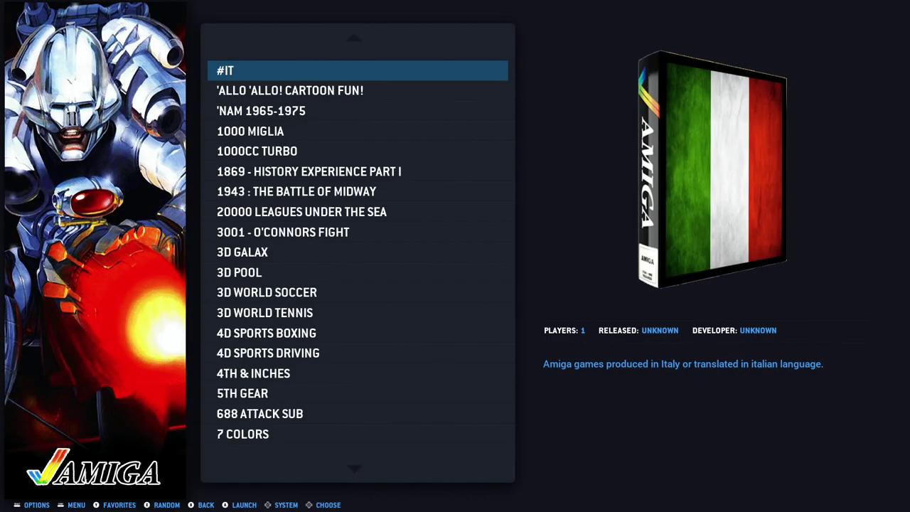
key(Right)
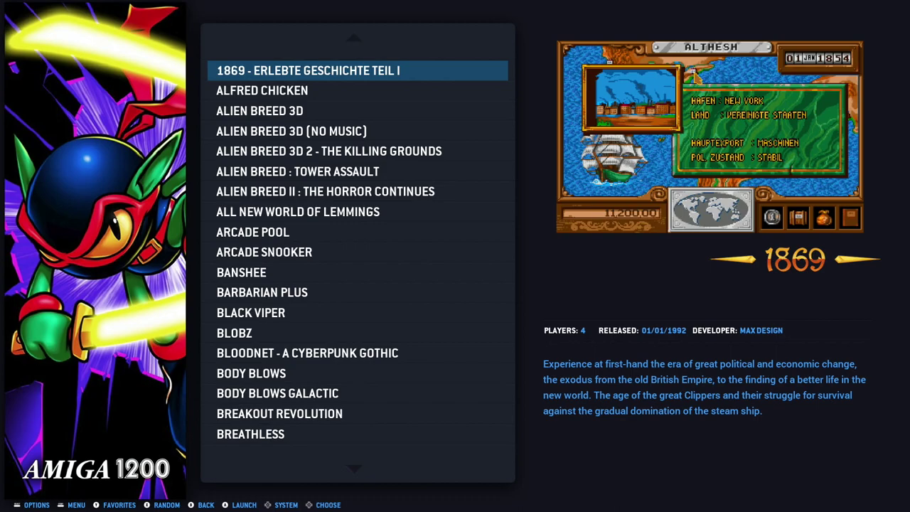
key(Right)
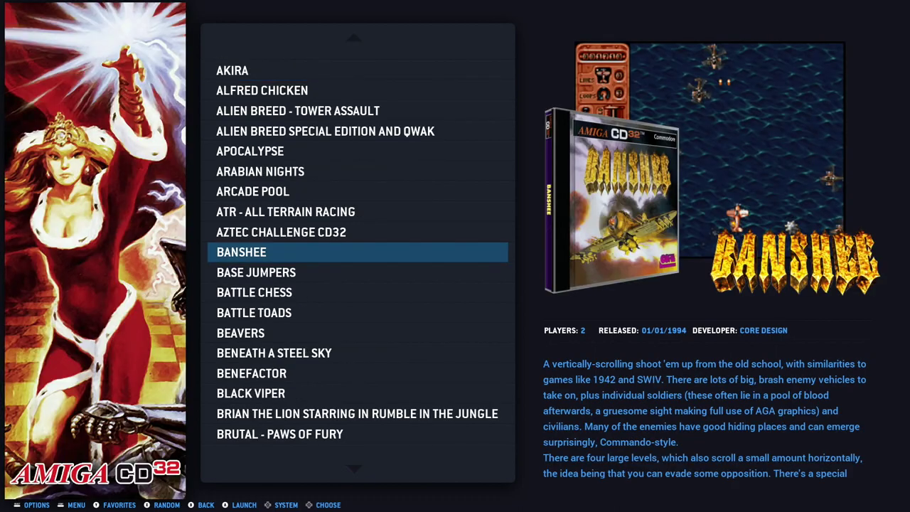
key(Right)
key(Right)
key(Right)
key(Right)
key(Right)
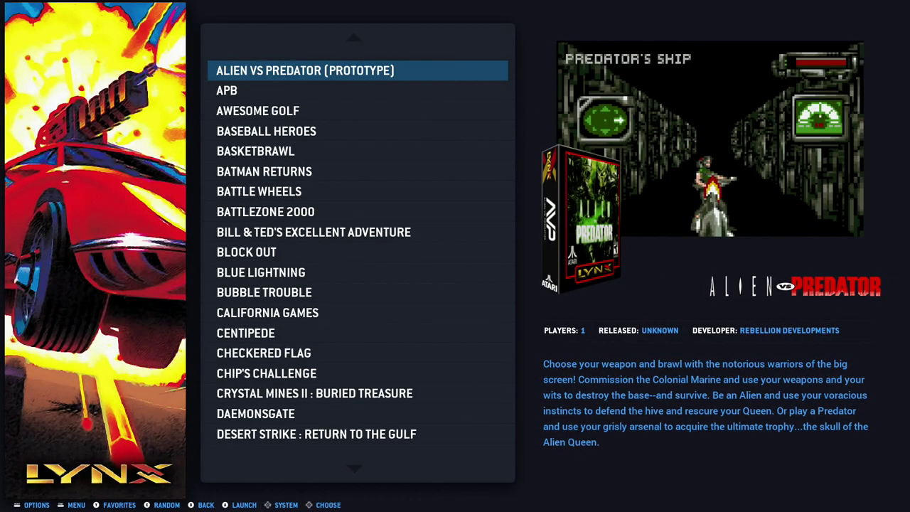
- Page on through Commodore 64, Dreamcast, Game Boy, Master System, Mega Drive, N64 and DS to Neo Geo
key(Right)
key(Right)
key(Right)
key(Right)
key(Right)
key(Right)
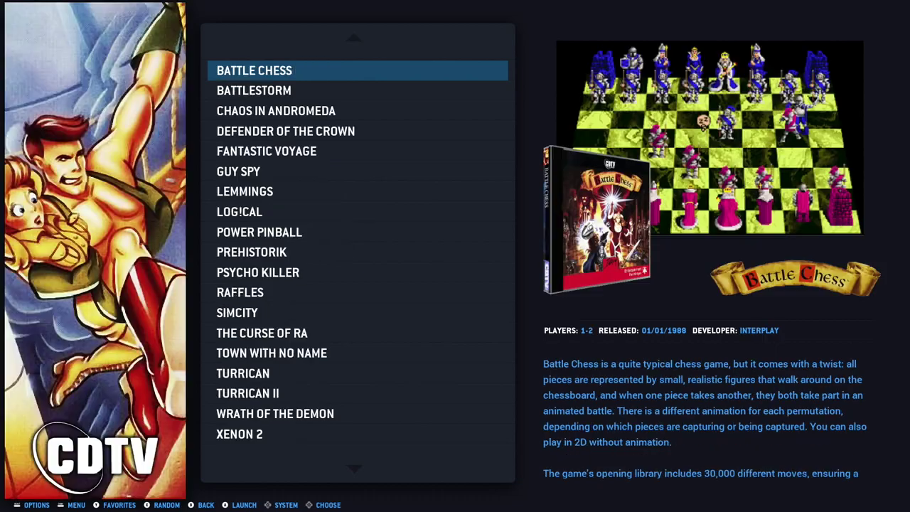
key(Right)
key(Right)
key(Right)
key(Right)
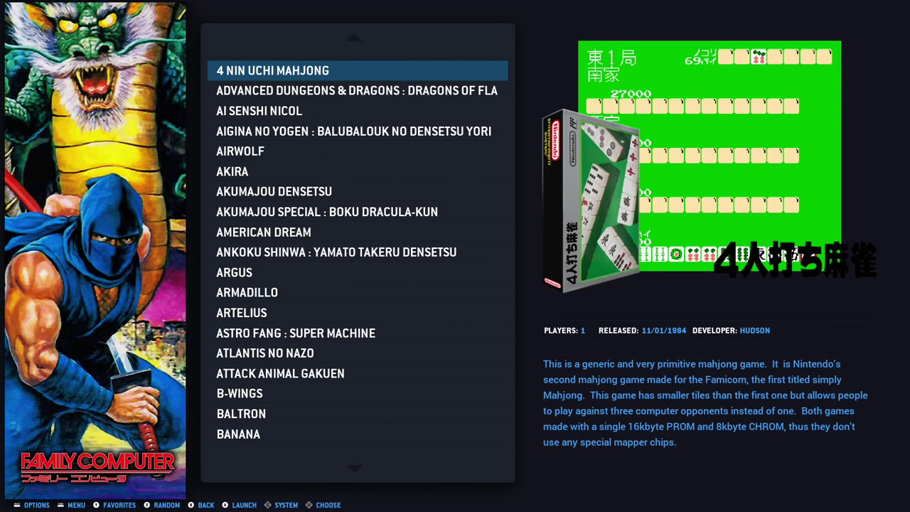
key(Right)
key(Right)
key(Right)
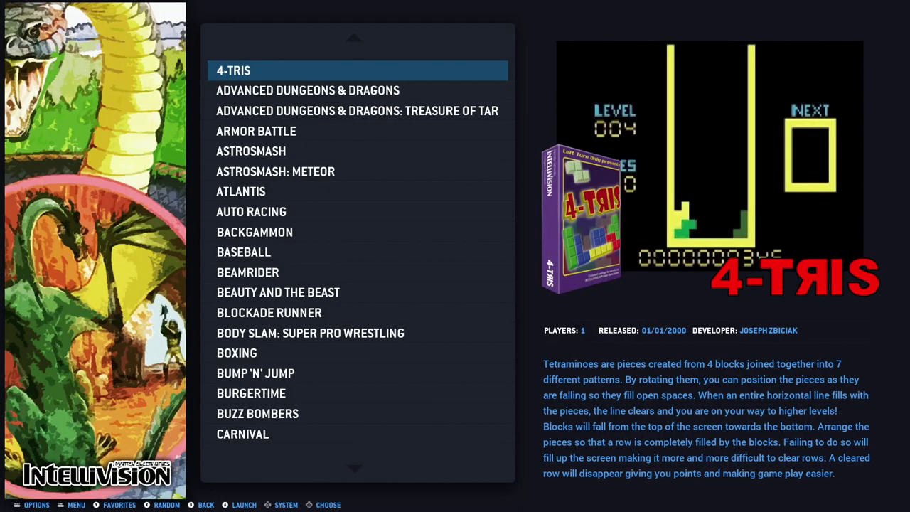
key(Right)
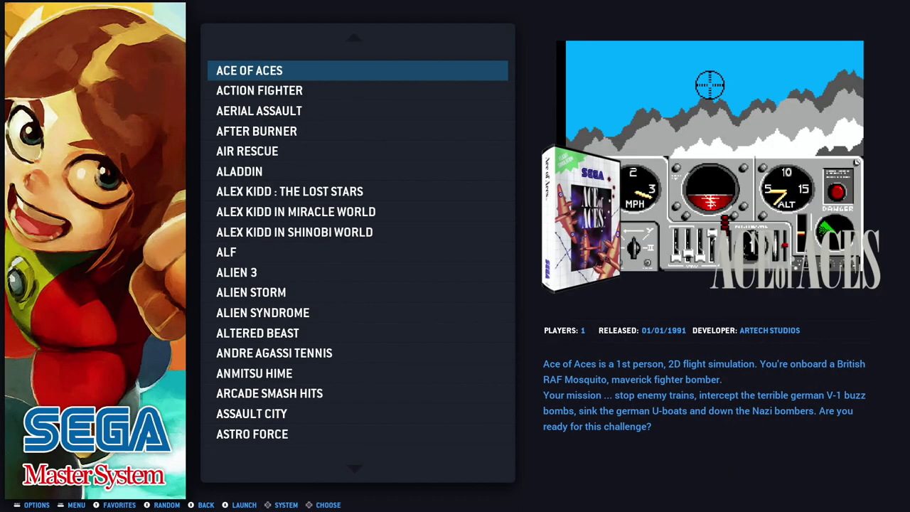
key(Right)
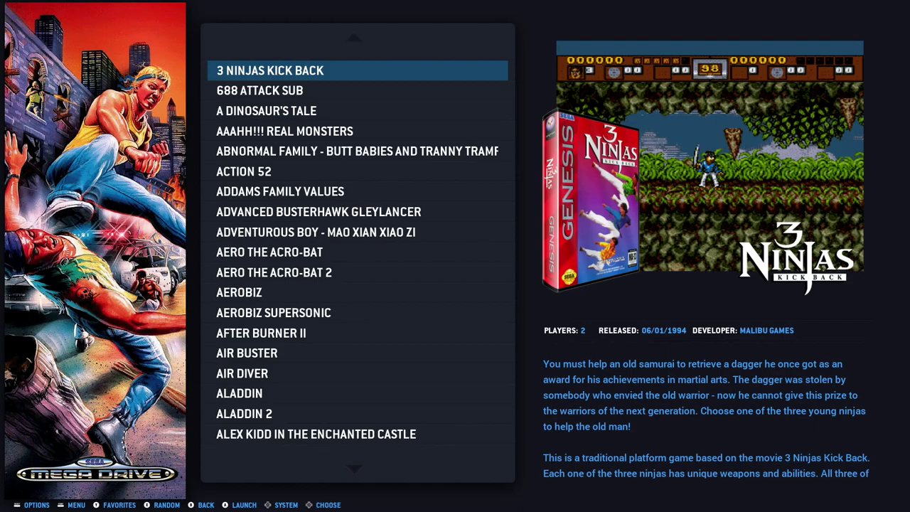
key(Right)
key(Right)
key(Right)
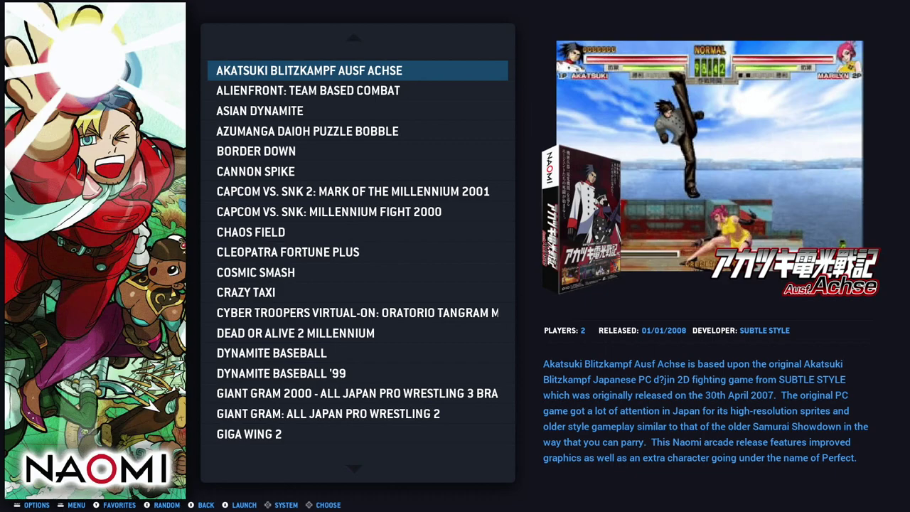
key(Right)
key(Right)
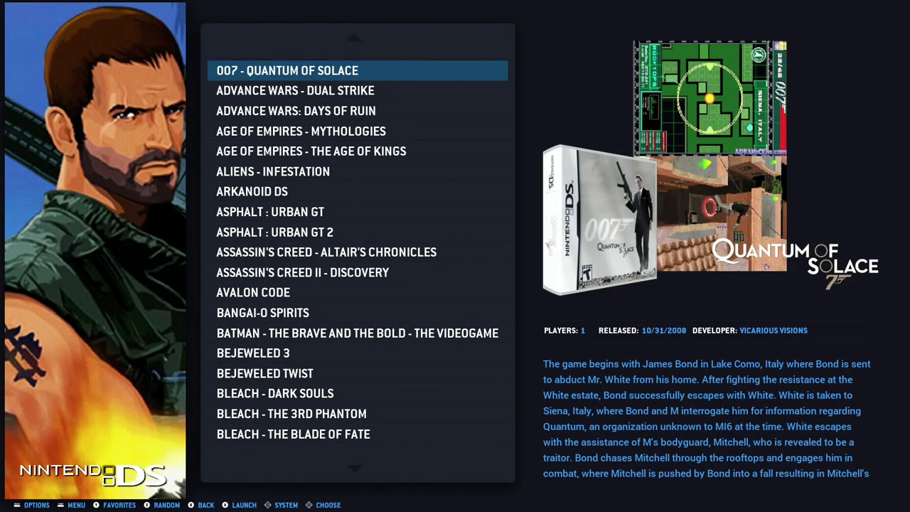
key(Right)
key(Right)
key(Right)
key(Right)
key(Right)
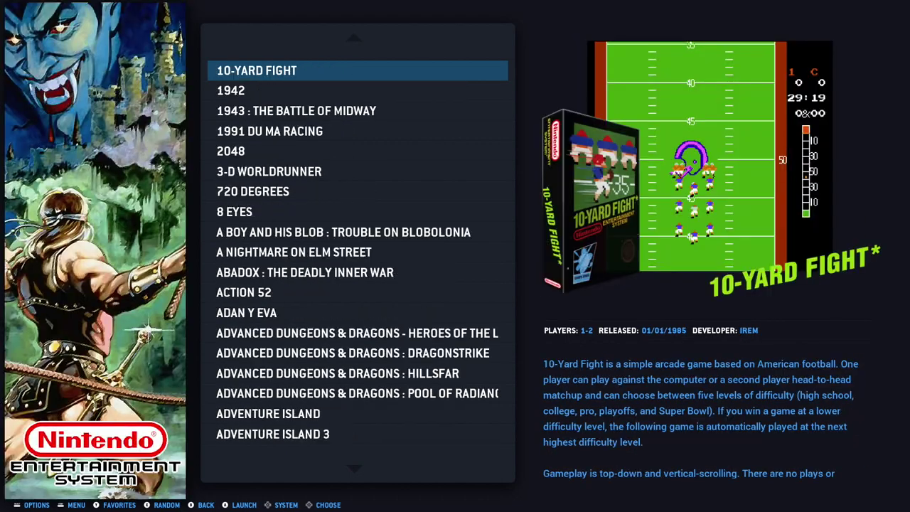
- Page through Ports, Sega CD, SuperGrafx, Super Famicom and Super Nintendo to the TurboGrafx-16 list
key(Right)
key(Right)
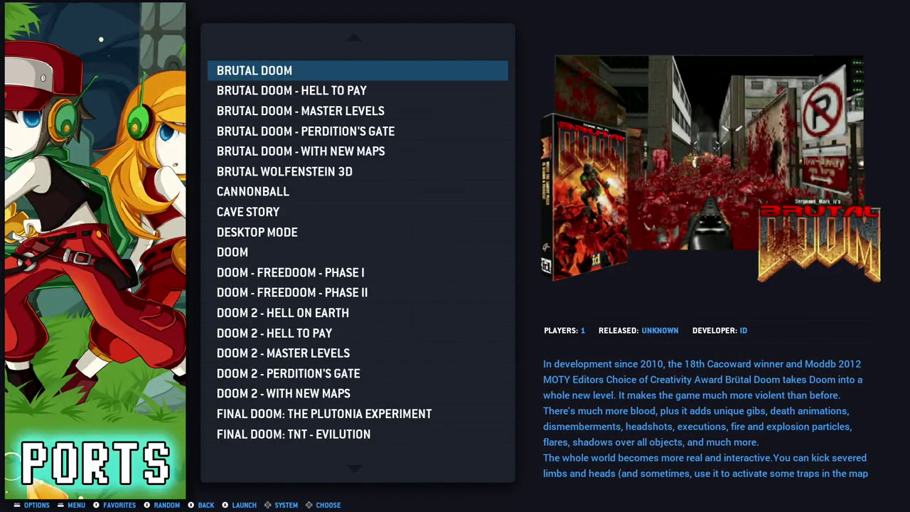
key(Right)
key(Right)
key(Right)
key(Right)
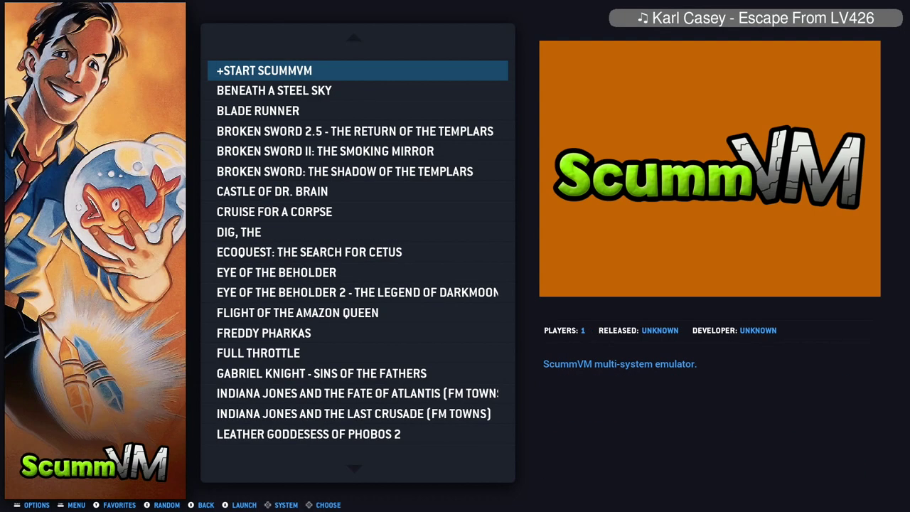
key(Right)
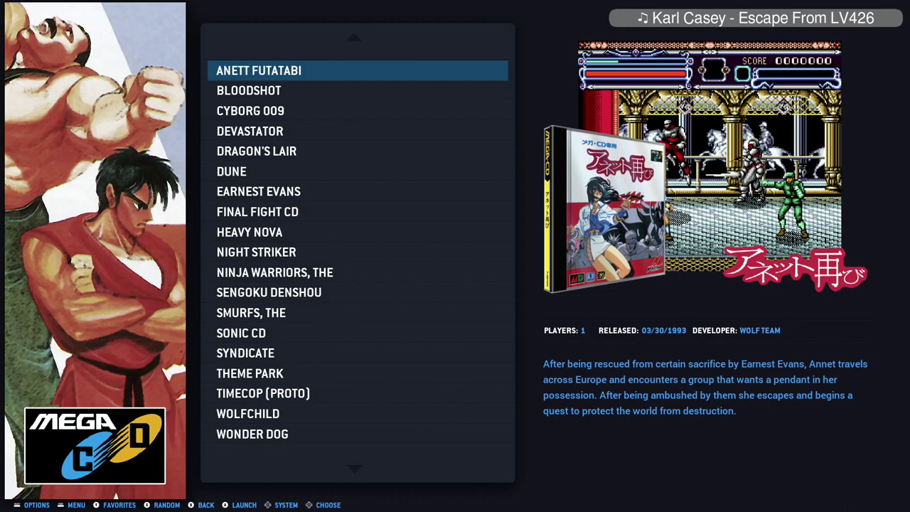
key(Right)
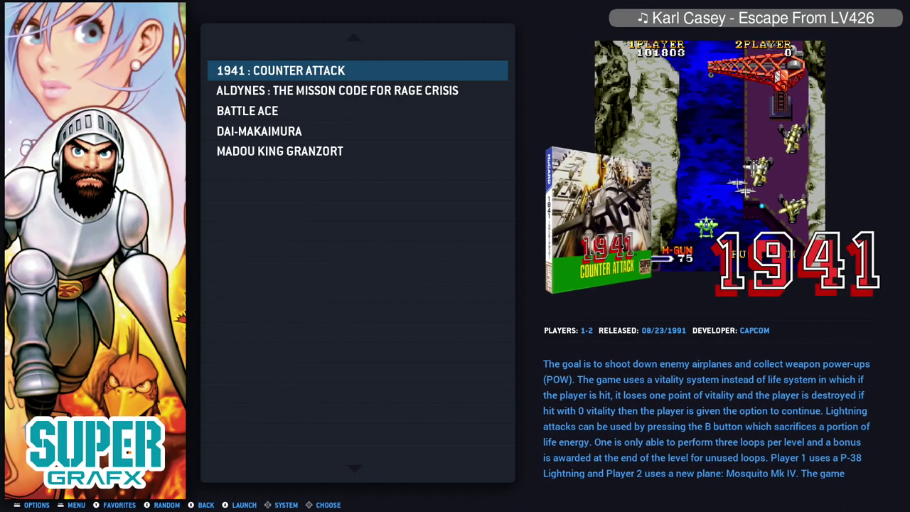
key(Right)
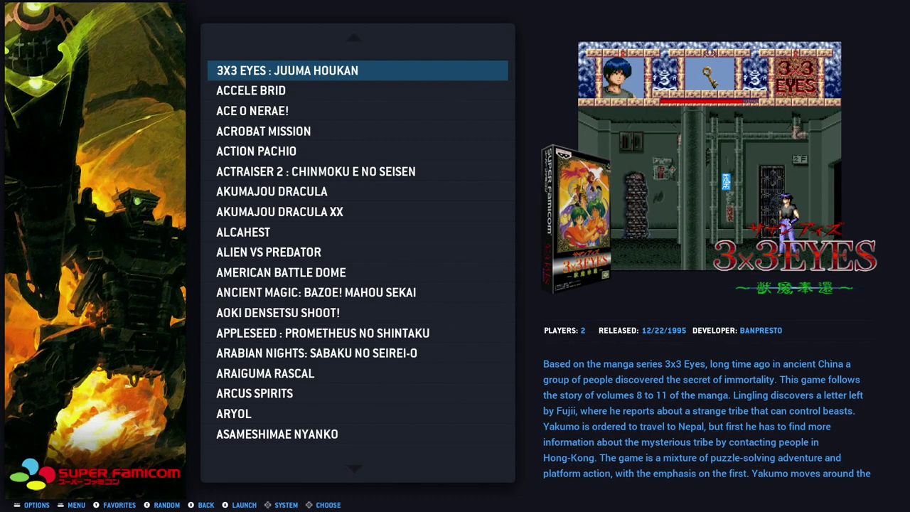
key(Right)
key(Right)
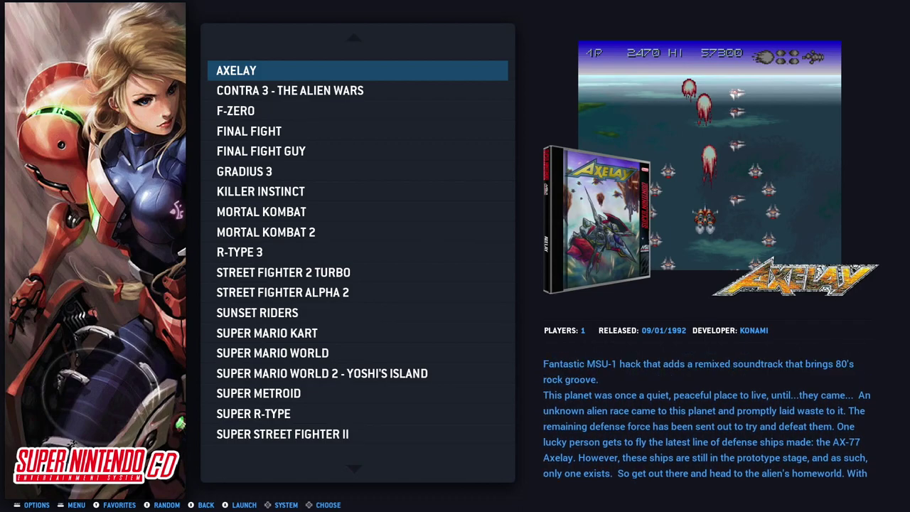
key(Right)
key(Right)
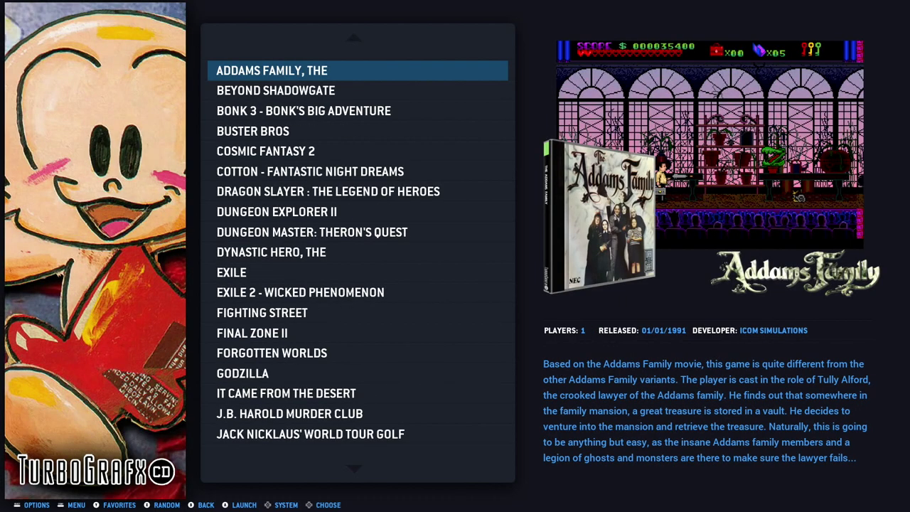
- Continue through Vectrex, X68000, ZX Spectrum, 4 Player, Amiga Homebrew and Arcade Classics to The C64
key(Right)
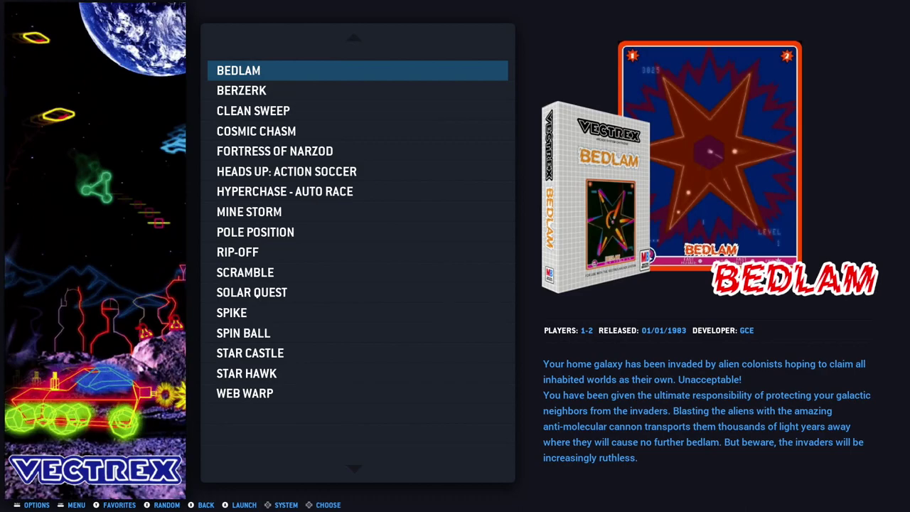
key(Right)
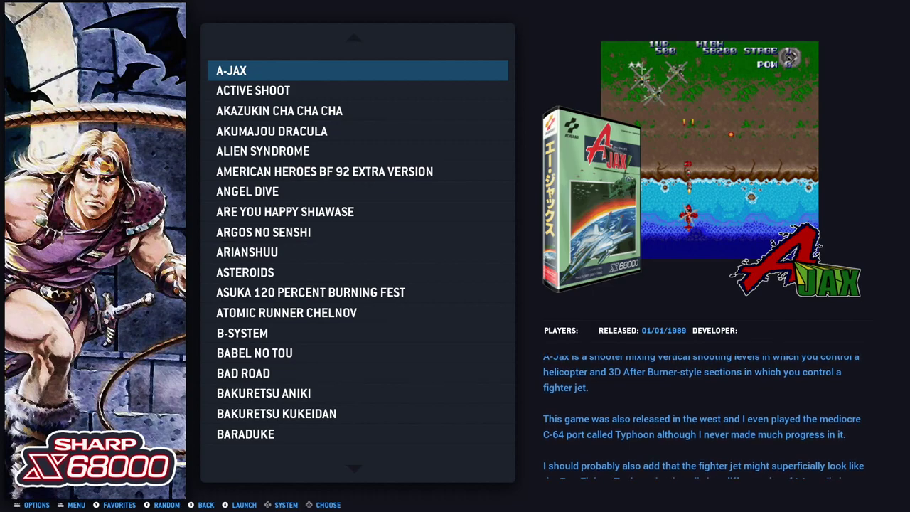
key(Right)
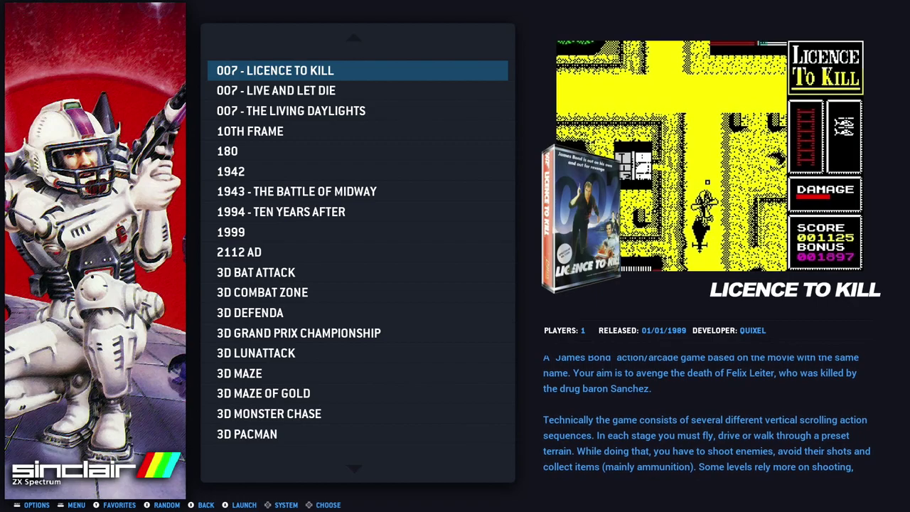
key(Right)
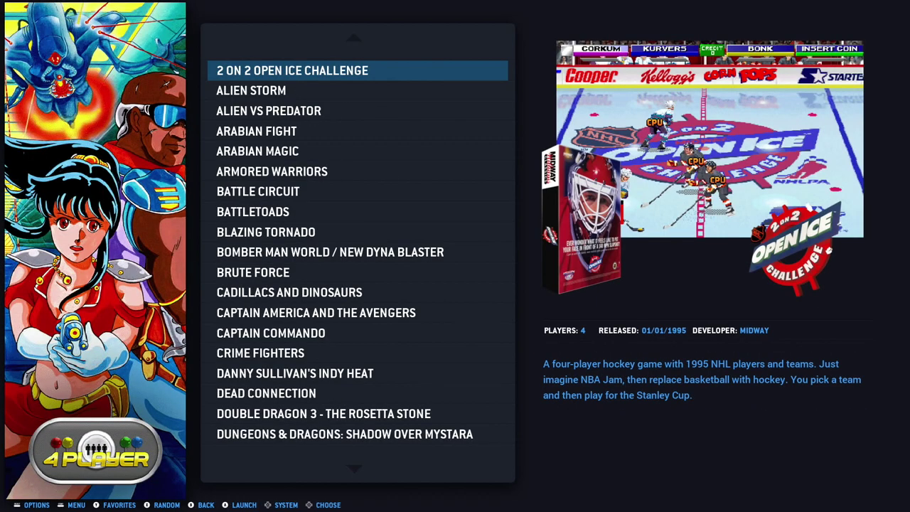
key(Right)
key(Right)
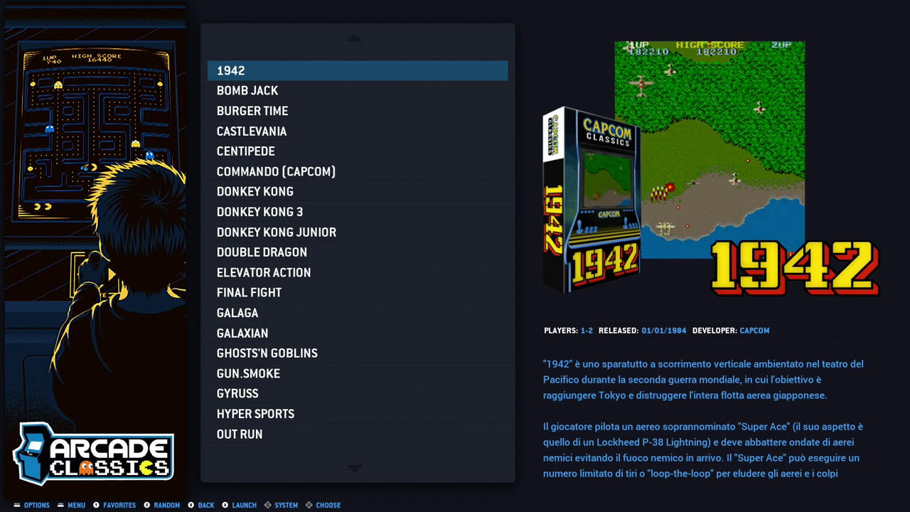
key(Right)
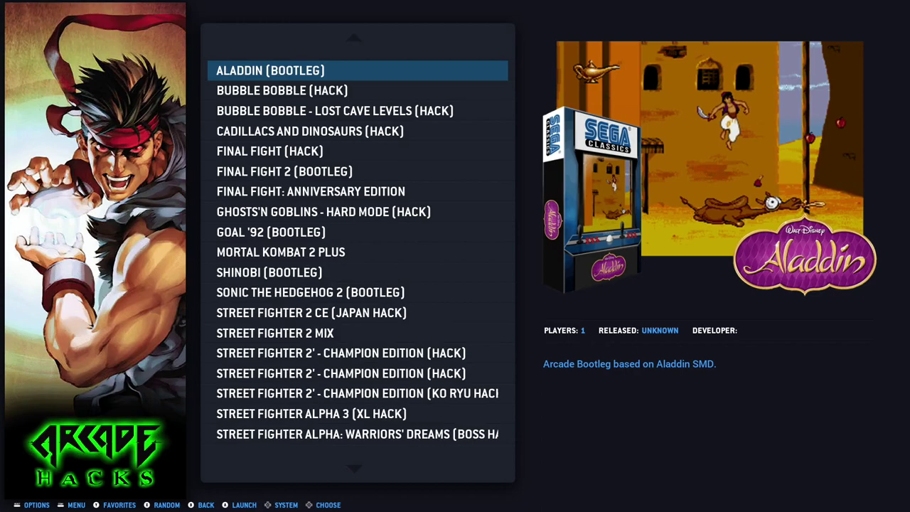
key(Right)
key(Right)
key(Right)
key(Right)
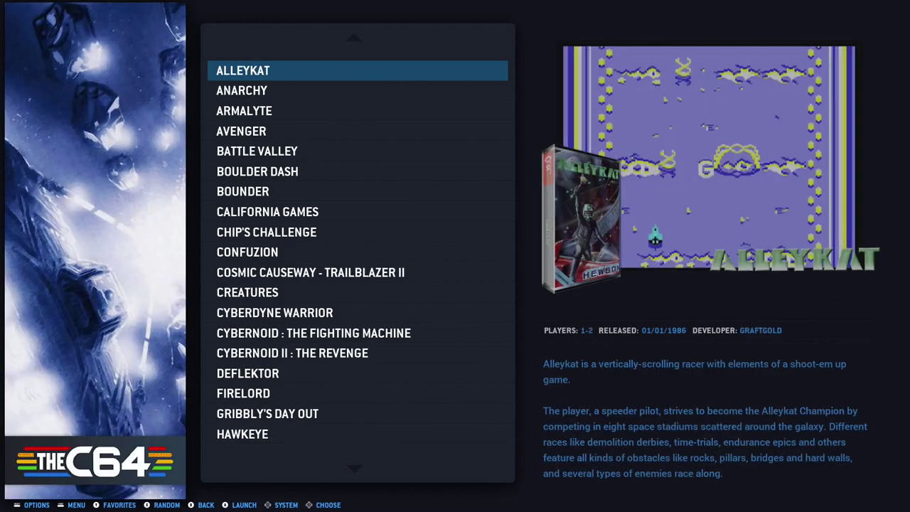
- Page past Capcom Play System, Desktop Mode, NES Classic, NES Hacks and PGM to the SNES Classic list
key(Right)
key(Right)
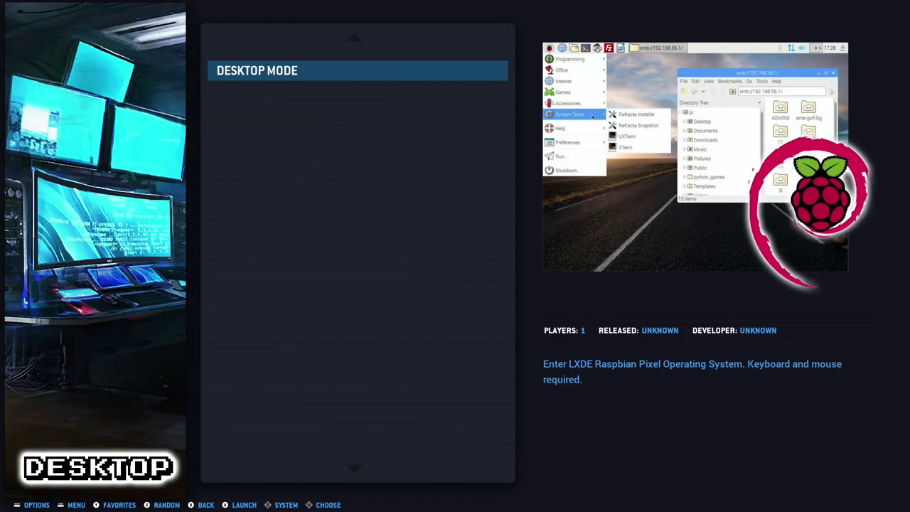
key(Right)
key(Right)
key(Right)
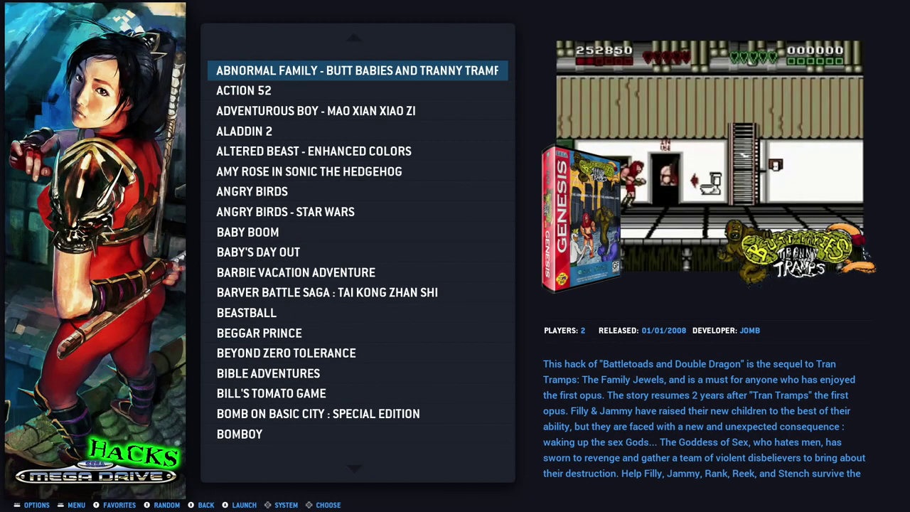
key(Right)
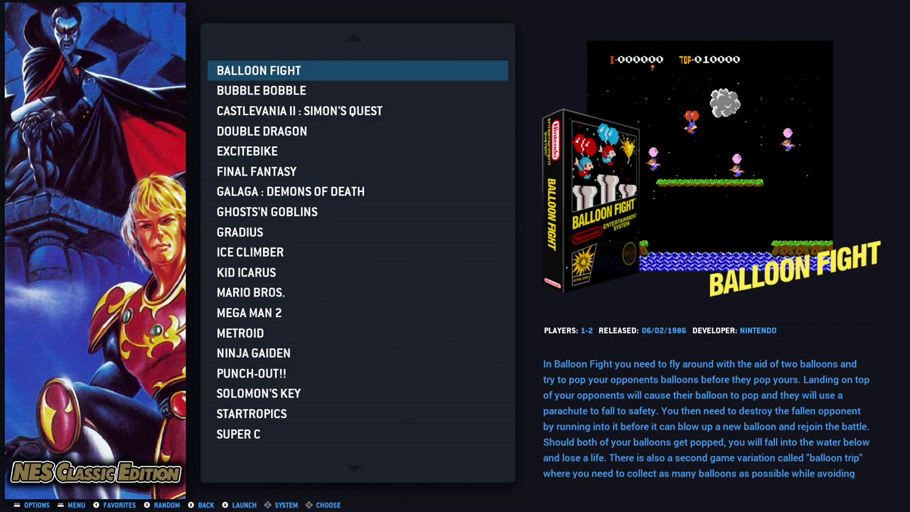
key(Right)
key(Right)
key(Right)
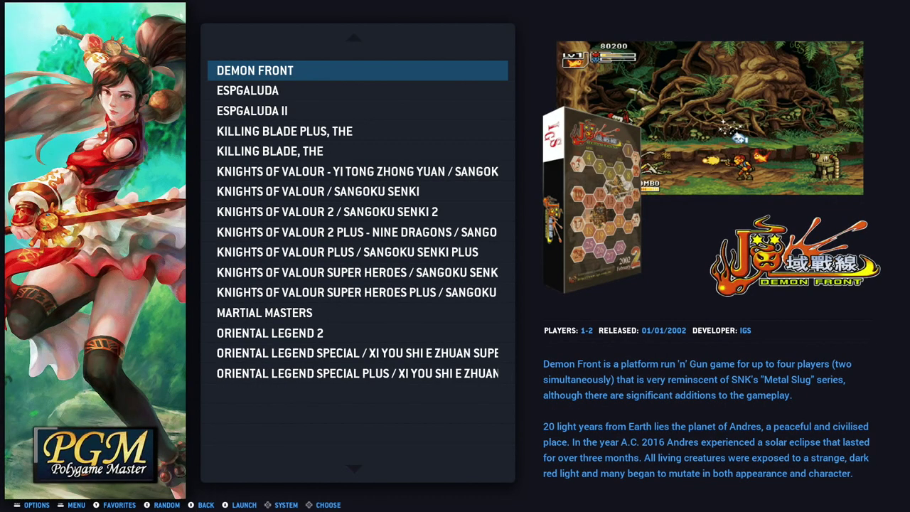
key(Right)
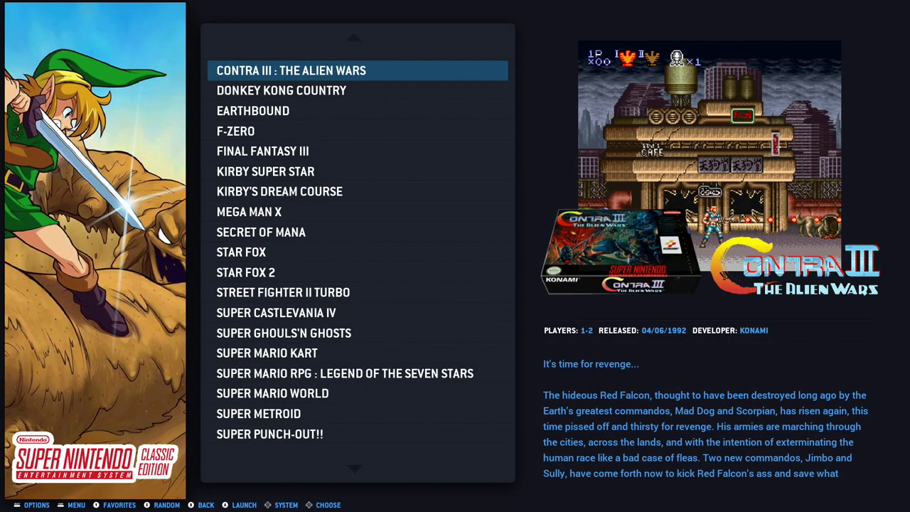
key(Right)
key(Right)
key(Right)
key(Right)
key(Right)
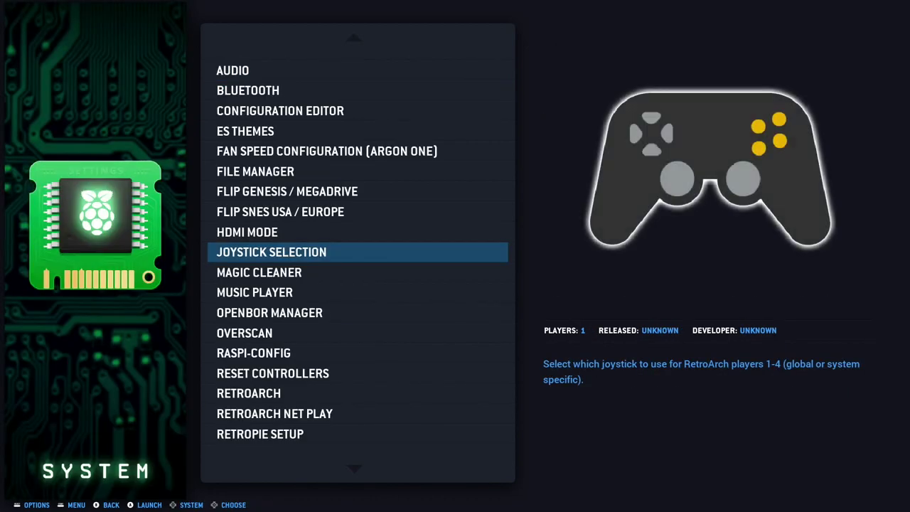
- Page through the Amiga, Amiga 1200, Amiga CD32 and Arcade lists on to Atari 2600
key(Right)
key(Right)
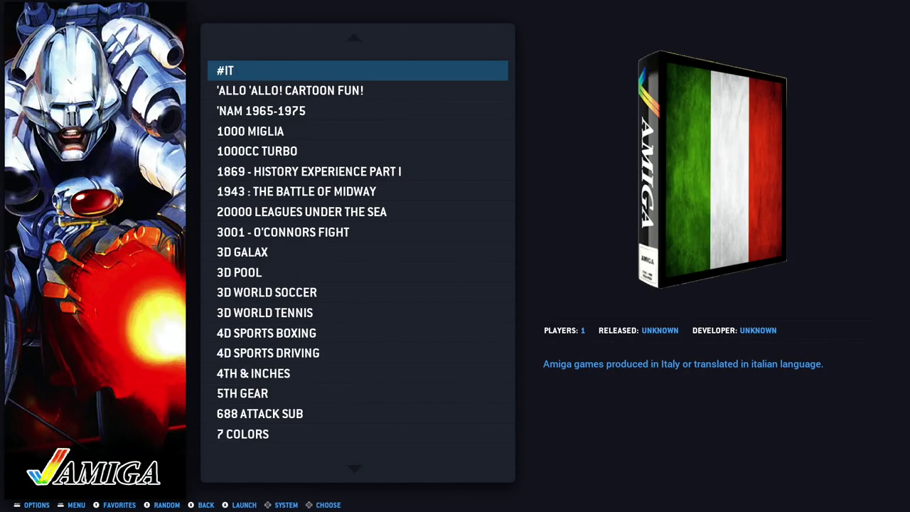
key(Right)
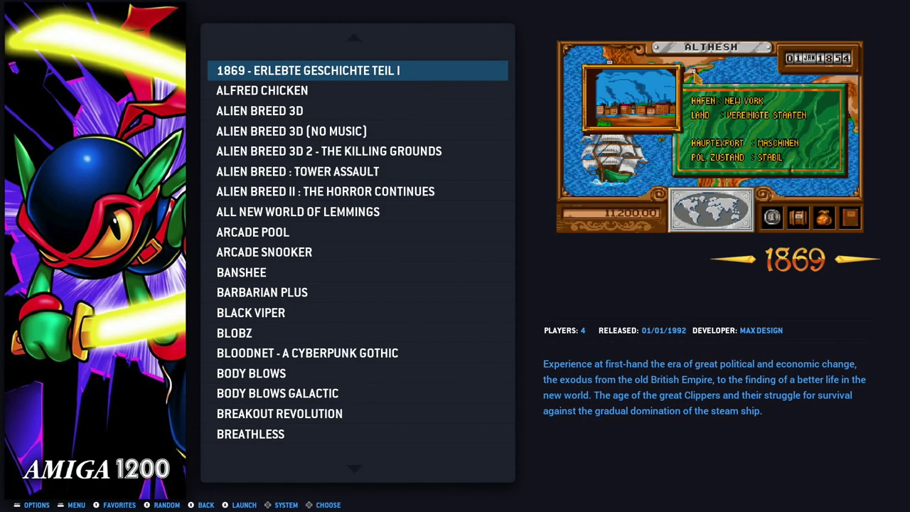
key(Right)
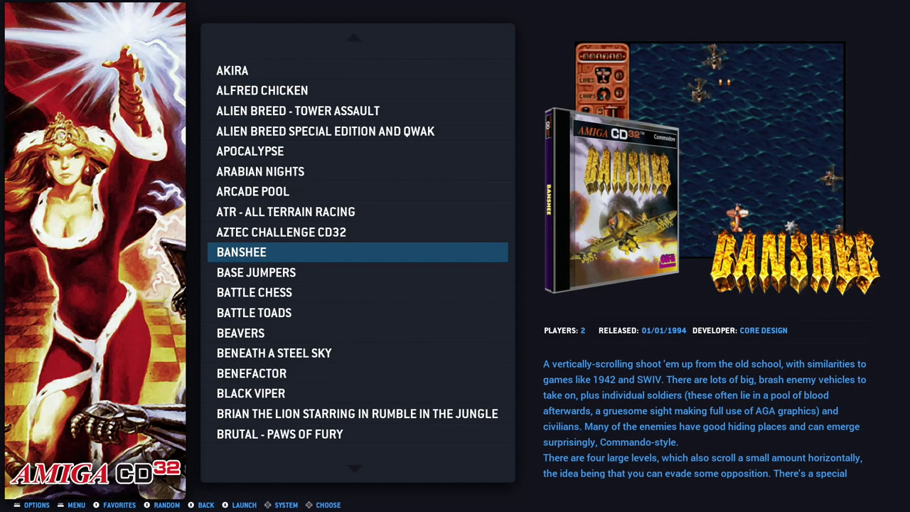
key(Right)
key(Right)
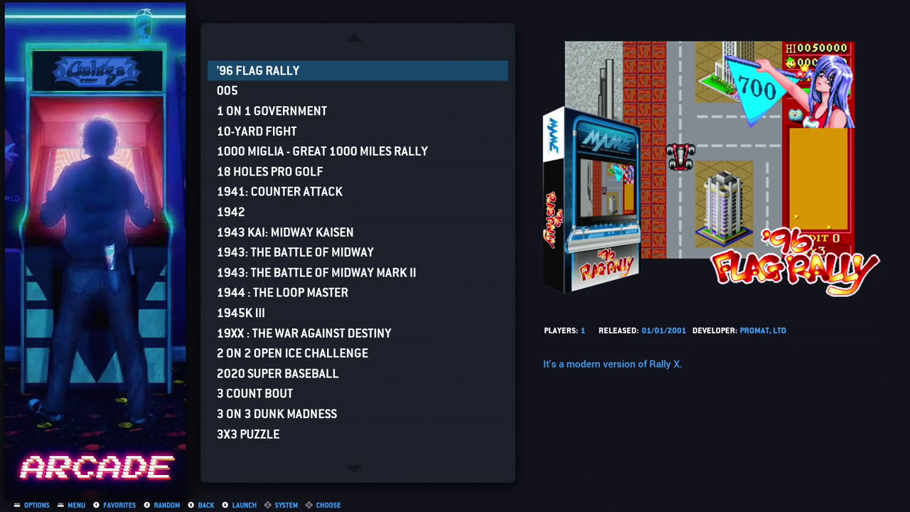
key(Right)
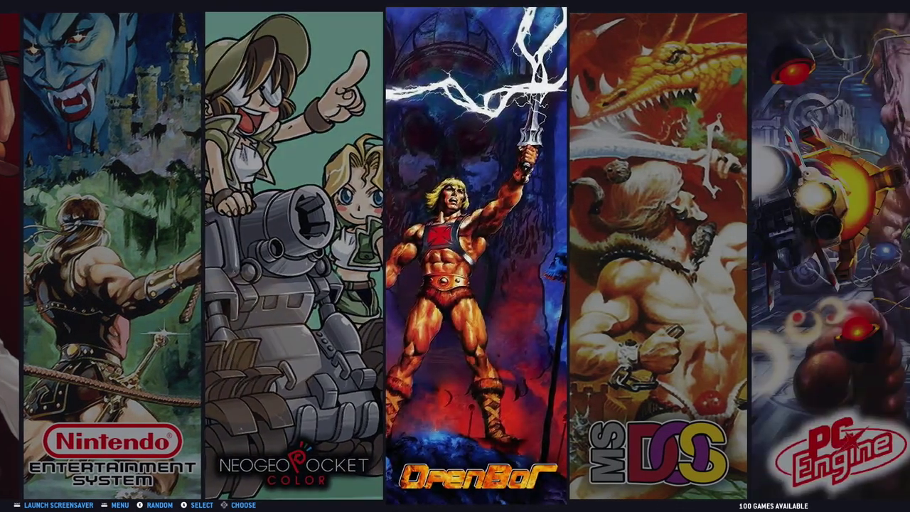
- Rotate the carousel through MS-DOS, PORTS, 32X and SuperGrafx to Super Nintendo
key(Right)
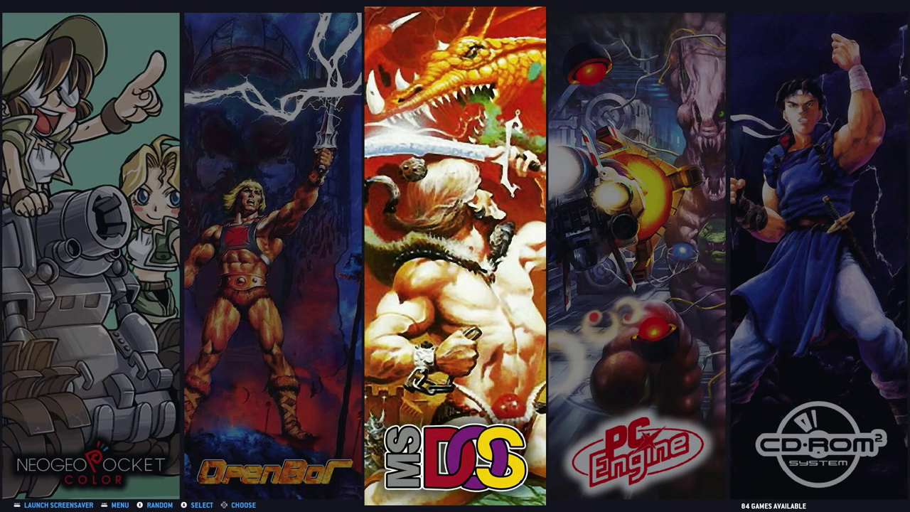
key(Right)
key(Right)
key(Right)
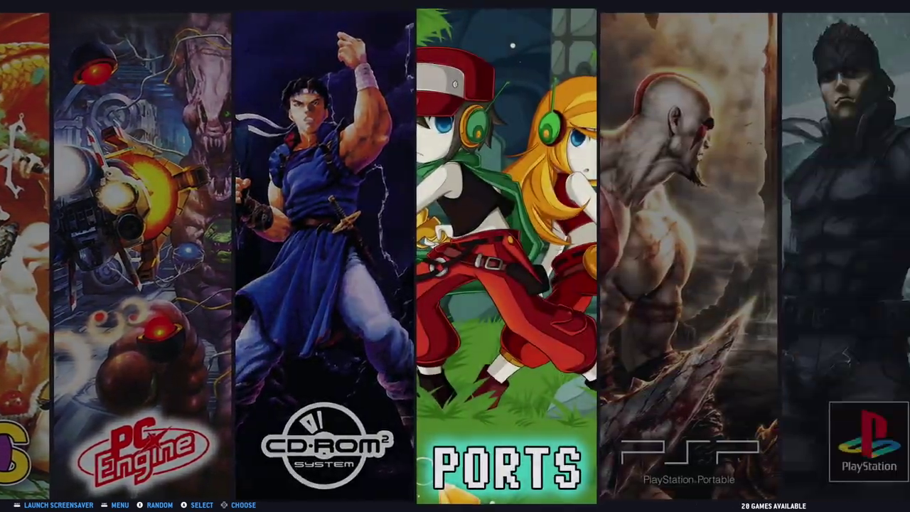
key(Right)
key(Right)
key(Right)
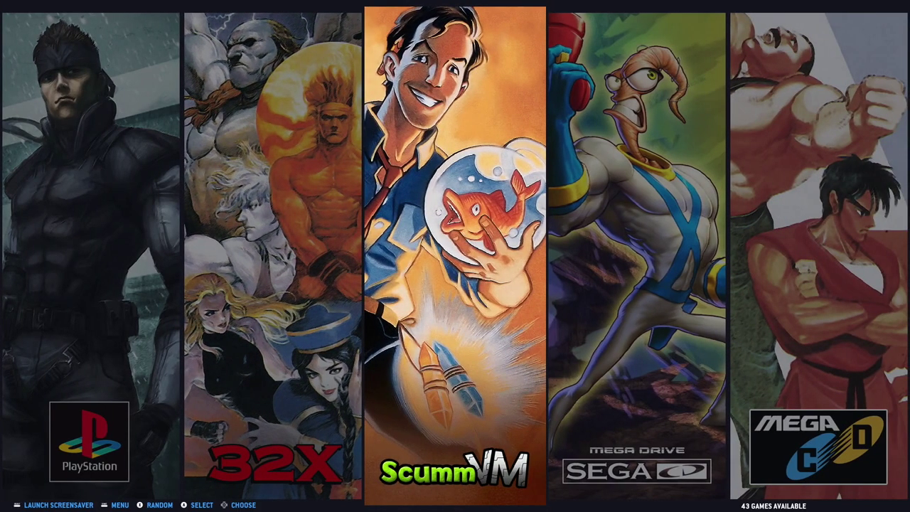
key(Right)
key(Right)
key(Right)
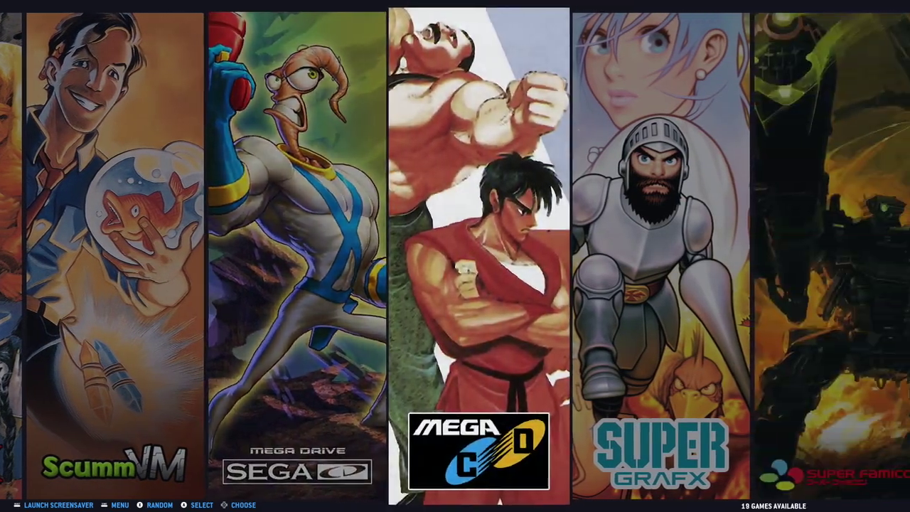
key(Right)
key(Right)
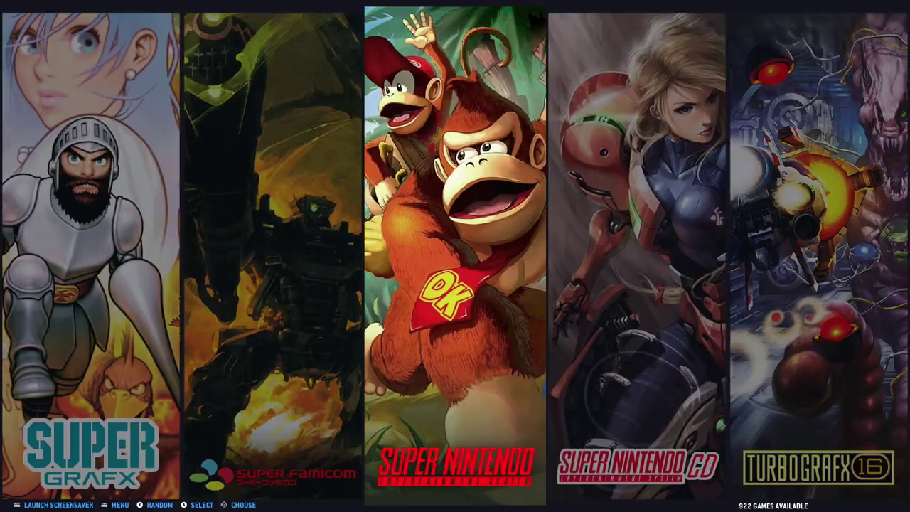
- Browse the Super Nintendo lists through ZX Spectrum and Arcade Hacks, then peek at Atomiswave and Capcom Play System
key(Return)
key(Right)
key(Right)
key(Right)
key(Right)
key(Right)
key(Right)
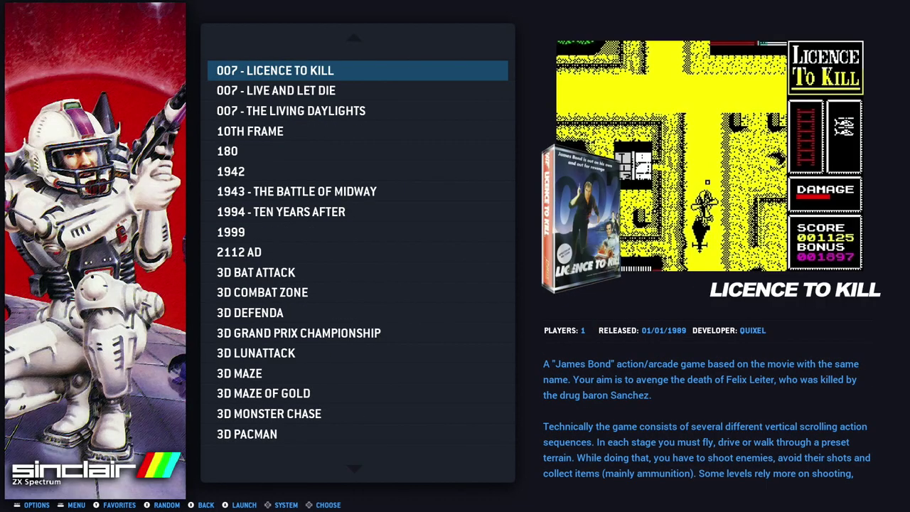
key(Right)
key(Right)
key(Right)
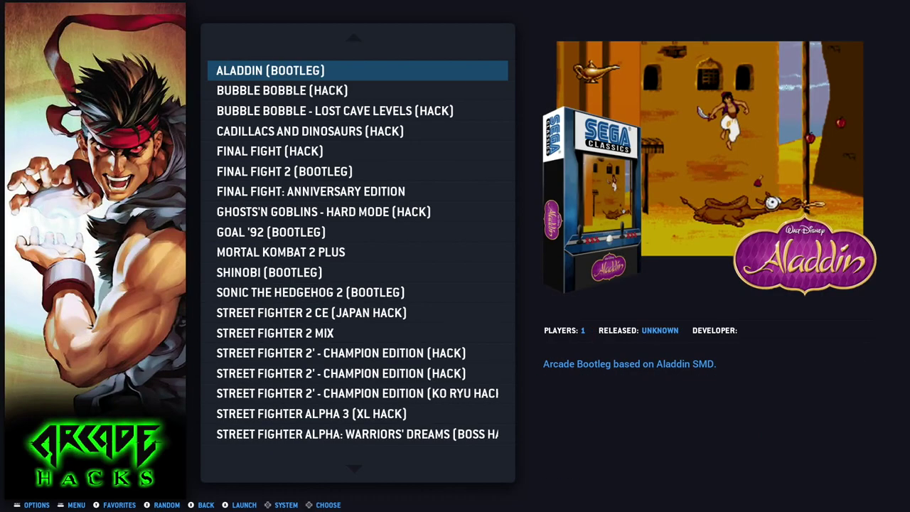
key(Escape)
key(Right)
key(Right)
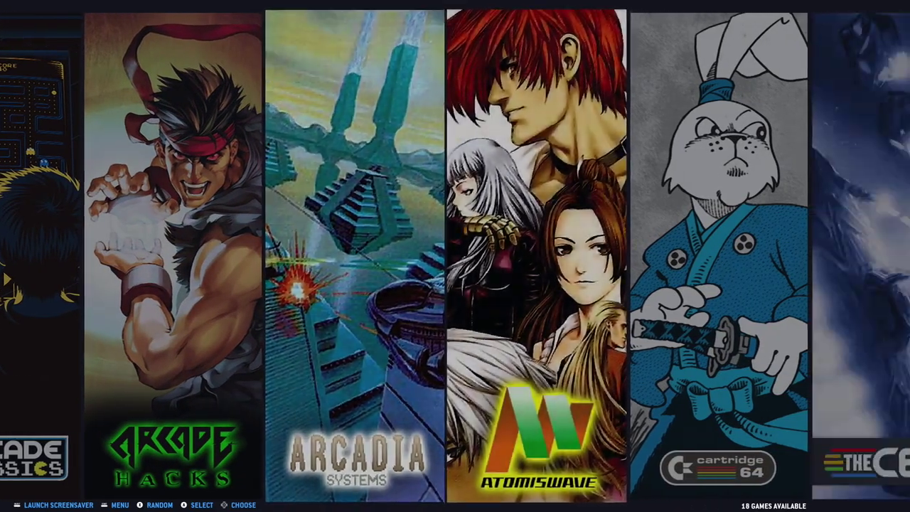
key(Return)
key(Right)
key(Right)
key(Right)
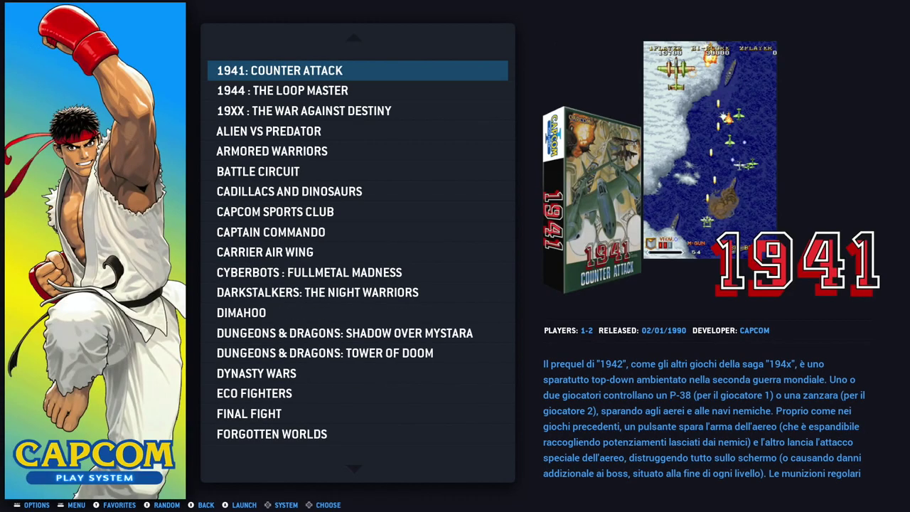
key(Escape)
- Move the carousel through Mega Drive, NES Hacks, SNES Classic and All Games round to 3DO
key(Right)
key(Right)
key(Right)
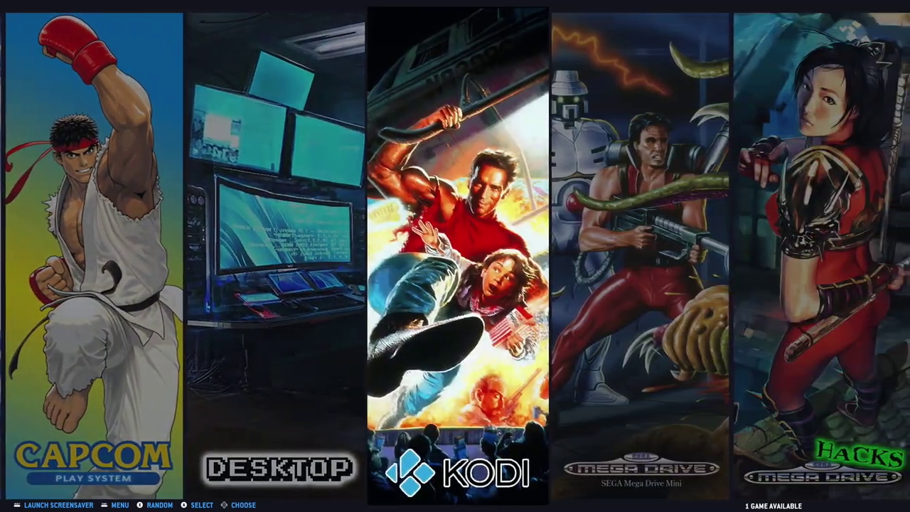
key(Right)
key(Right)
key(Right)
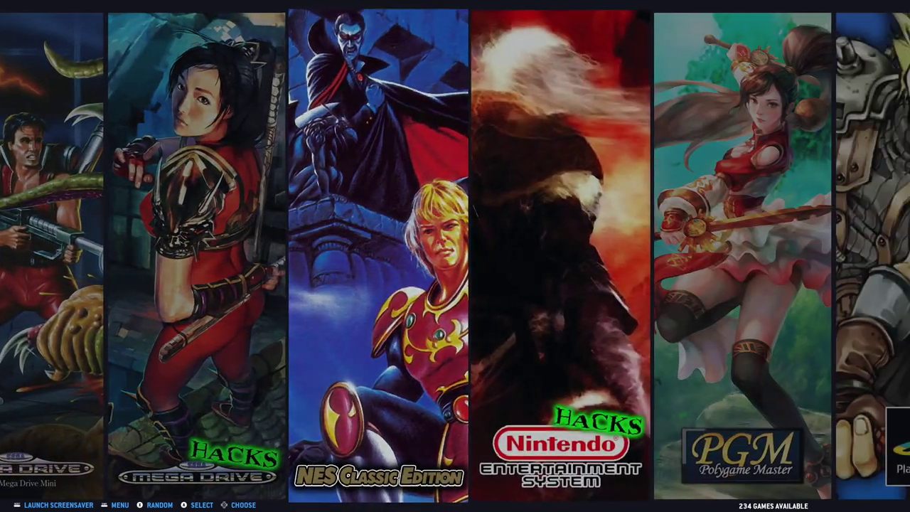
key(Right)
key(Right)
key(Right)
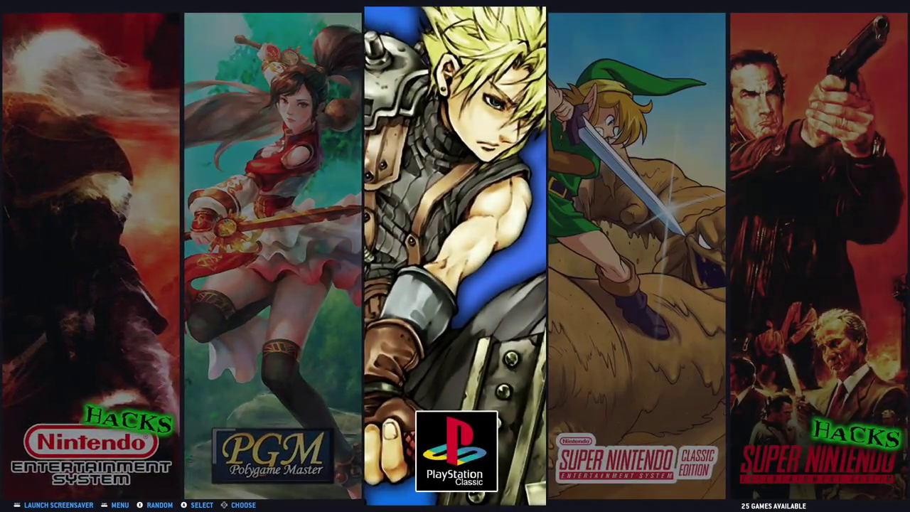
key(Right)
key(Right)
key(Right)
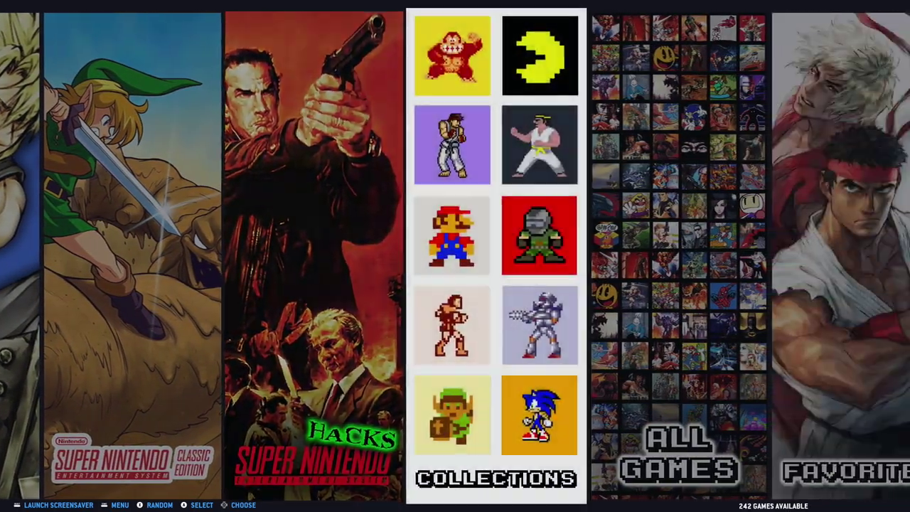
key(Right)
key(Right)
key(Right)
- Browse the Amiga and Arcade game lists, then the Atari 2600 list toward 3D Havoc
key(Right)
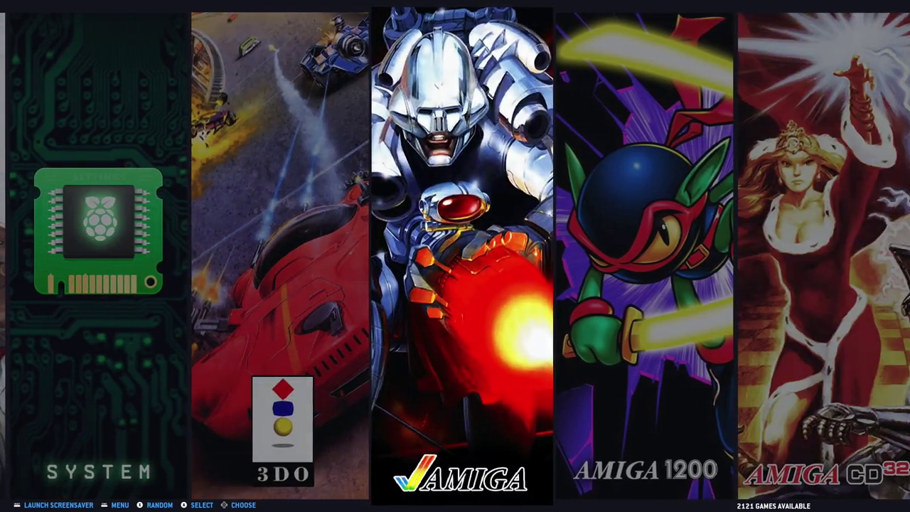
key(Return)
key(Right)
key(Right)
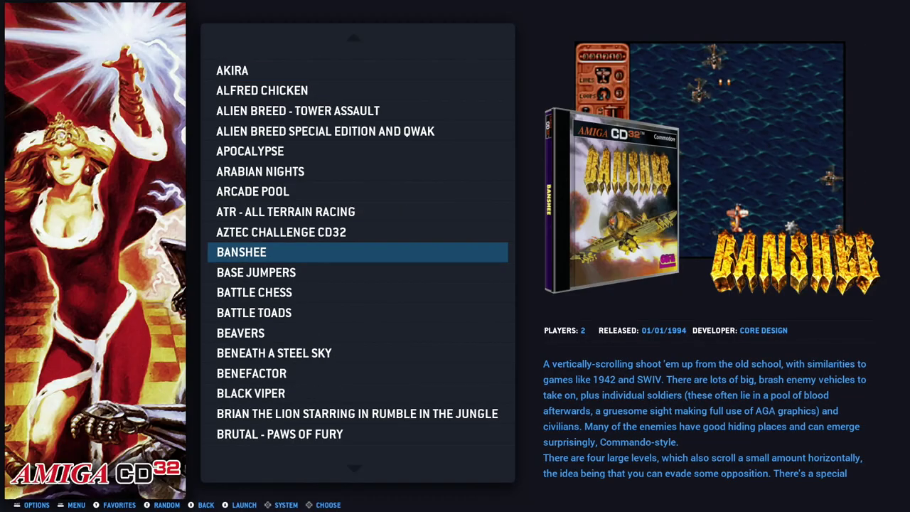
key(Right)
key(Right)
key(Escape)
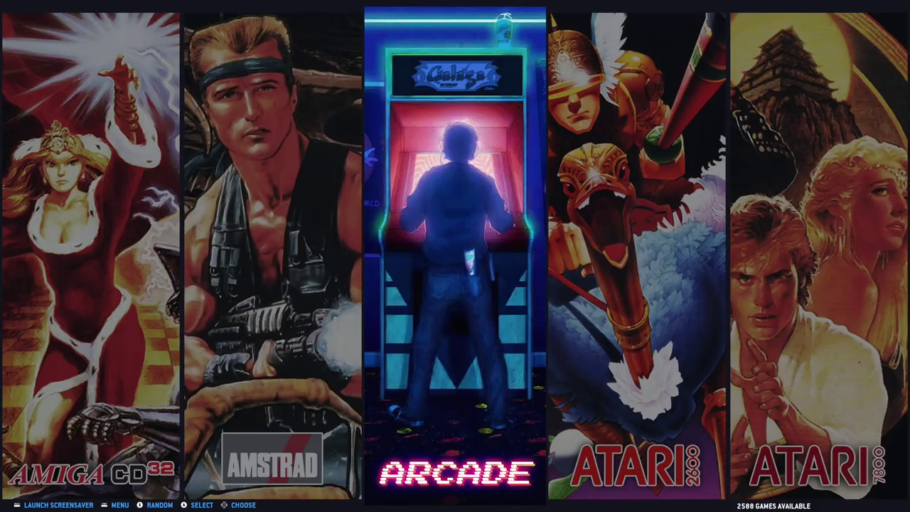
key(Right)
key(Return)
key(Down)
key(Down)
key(Down)
key(Down)
key(Down)
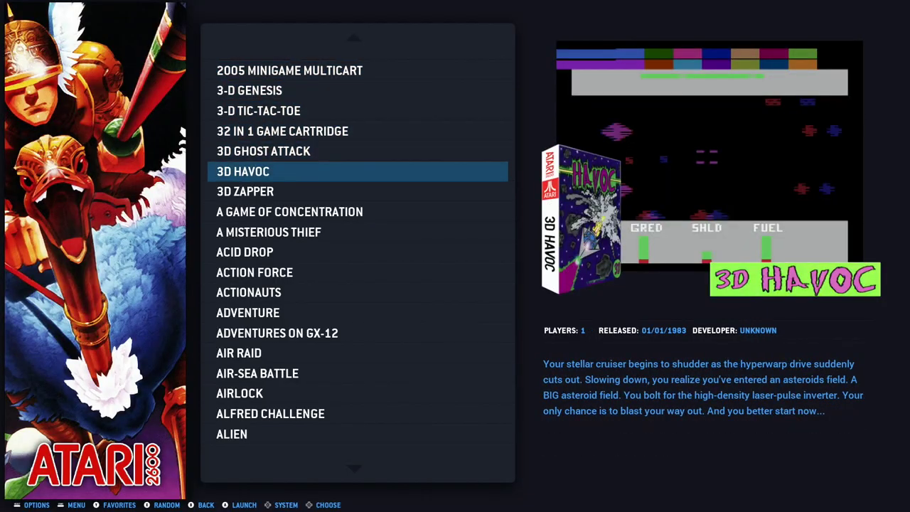
- Page from Atari 7800 and Dreamcast through Commodore 64, Family Computer and Game Boy to Mega Drive, ending on NAOMI
key(Right)
key(Right)
key(Right)
key(Right)
key(Right)
key(Right)
key(Right)
key(Escape)
key(Right)
key(Return)
key(Right)
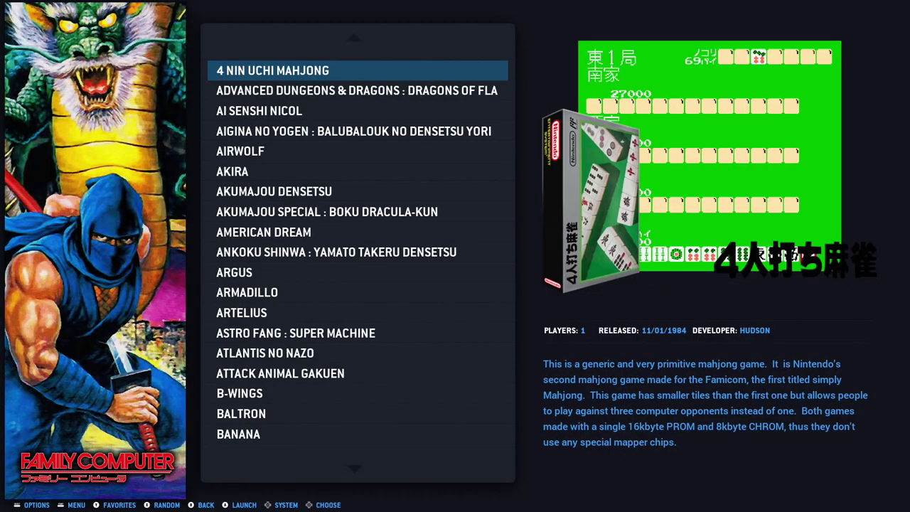
key(Right)
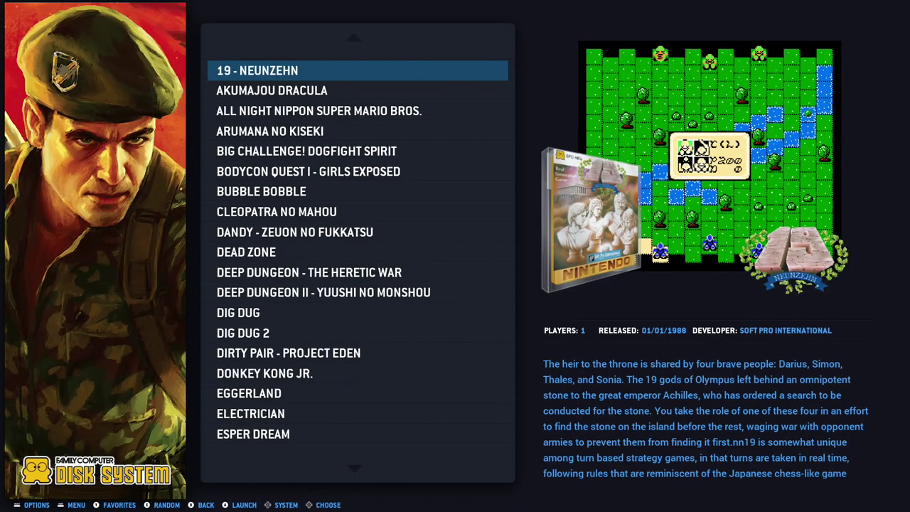
key(Right)
key(Right)
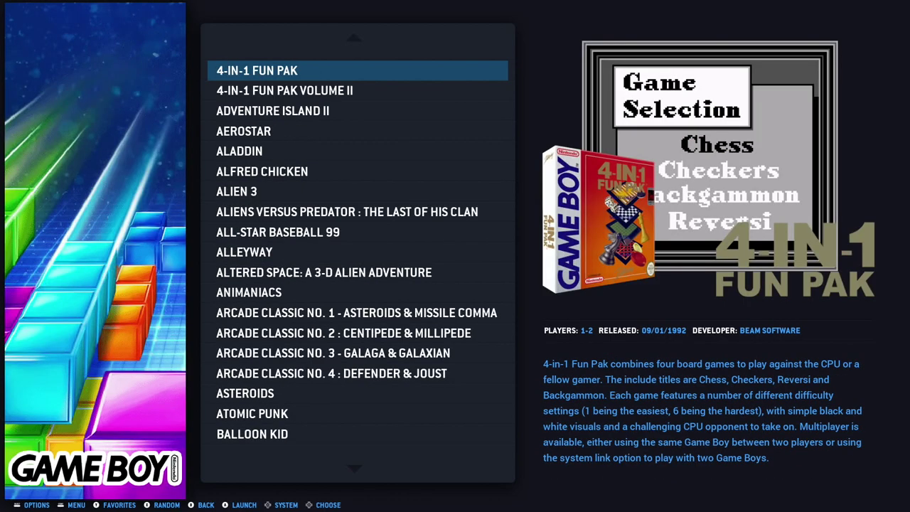
key(Right)
key(Right)
key(Right)
key(Right)
key(Right)
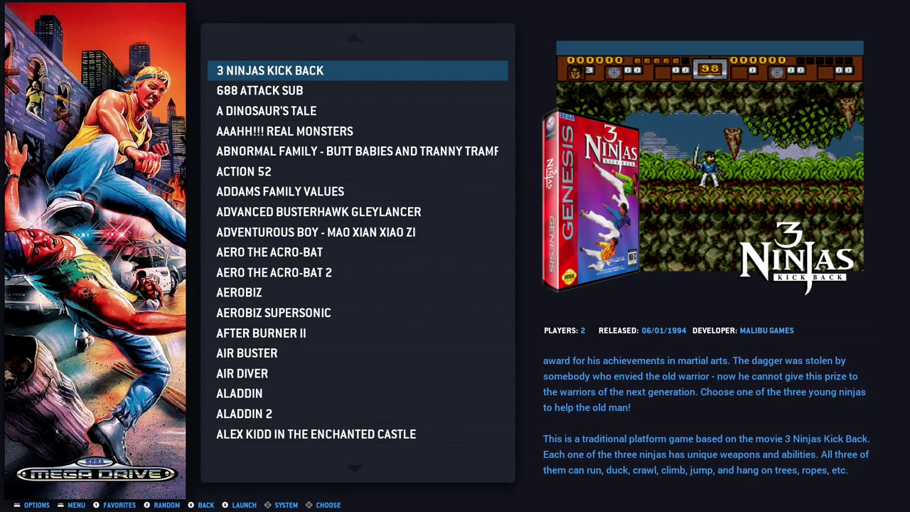
key(Escape)
key(Right)
key(Right)
key(Right)
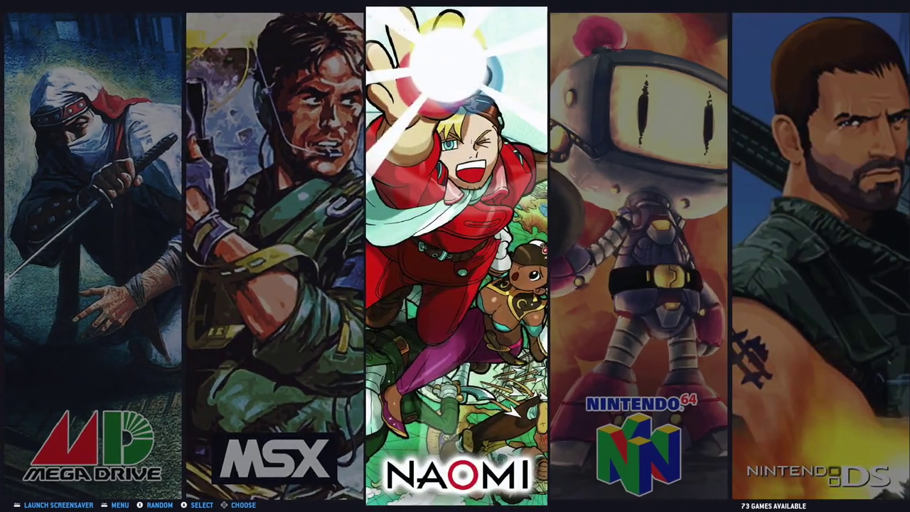
- Step the carousel through Neo-Geo CD, MS-DOS, CD-ROM, PlayStation and 32X to Sega CD
key(Right)
key(Right)
key(Right)
key(Right)
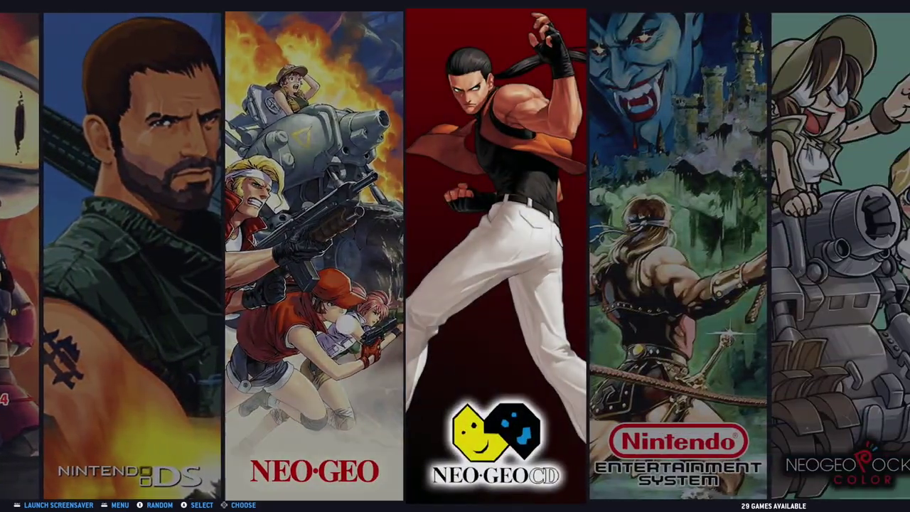
key(Right)
key(Right)
key(Right)
key(Right)
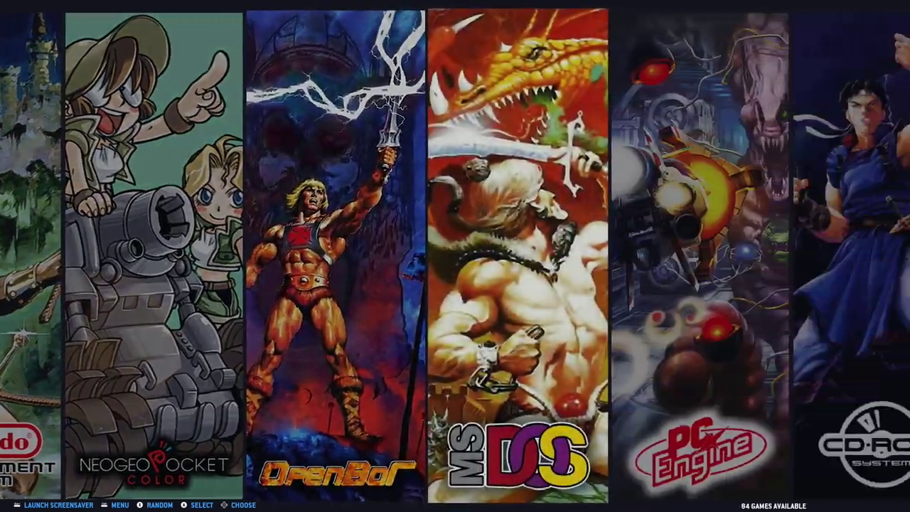
key(Right)
key(Right)
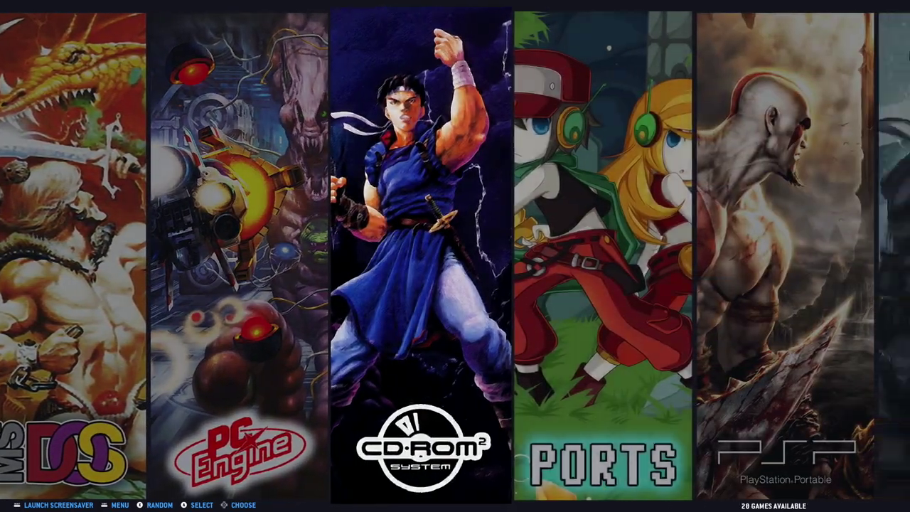
key(Right)
key(Right)
key(Right)
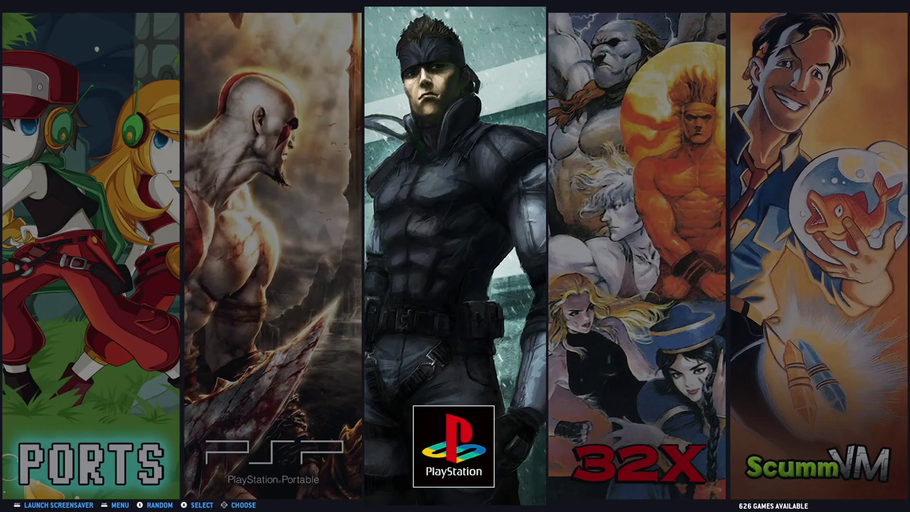
key(Right)
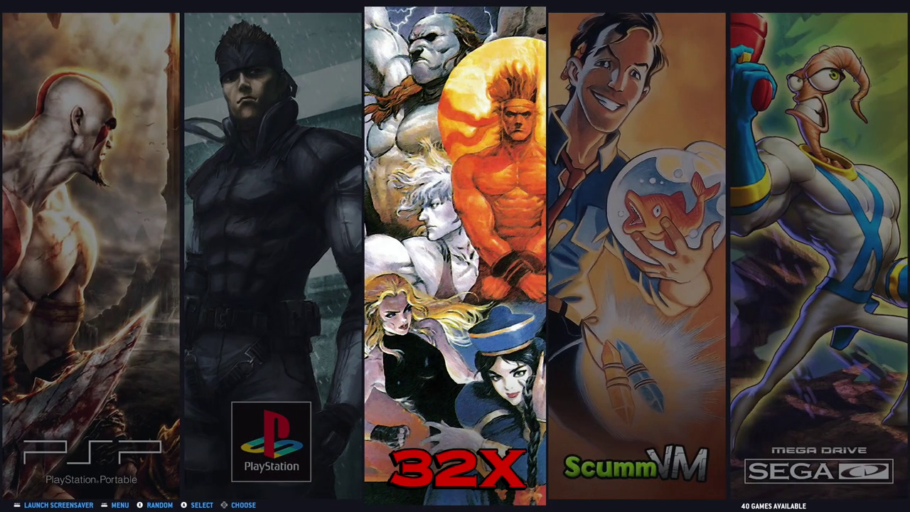
key(Right)
key(Right)
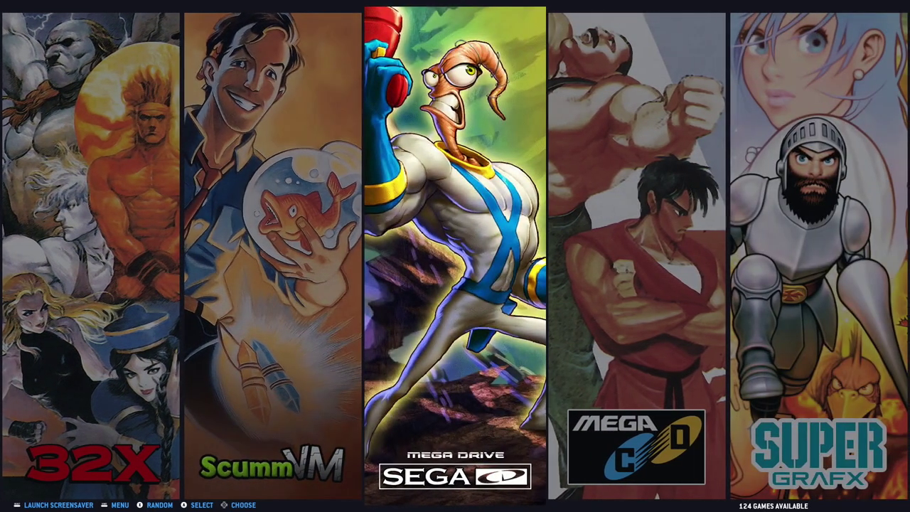
- Look at the Sega CD and Mega-CD game lists, then return to the carousel
key(Return)
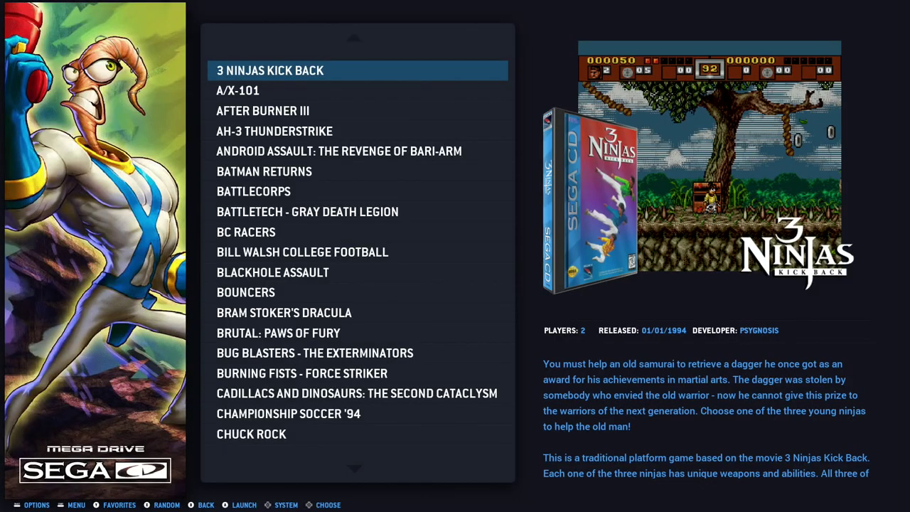
key(Right)
key(Escape)
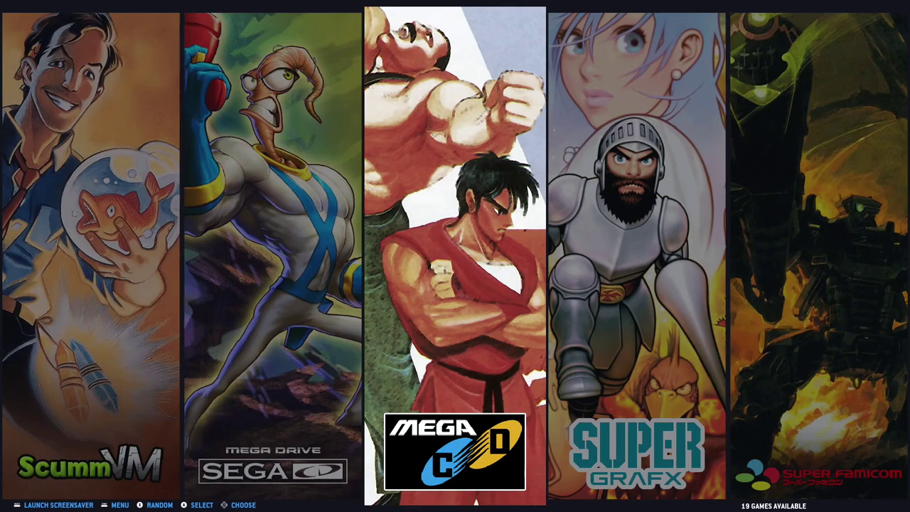
- Step through Super Famicom, TurboGrafx CD, ZX Spectrum, The C64 and Capcom to Kodi, and open Kodi Media Center
key(Right)
key(Right)
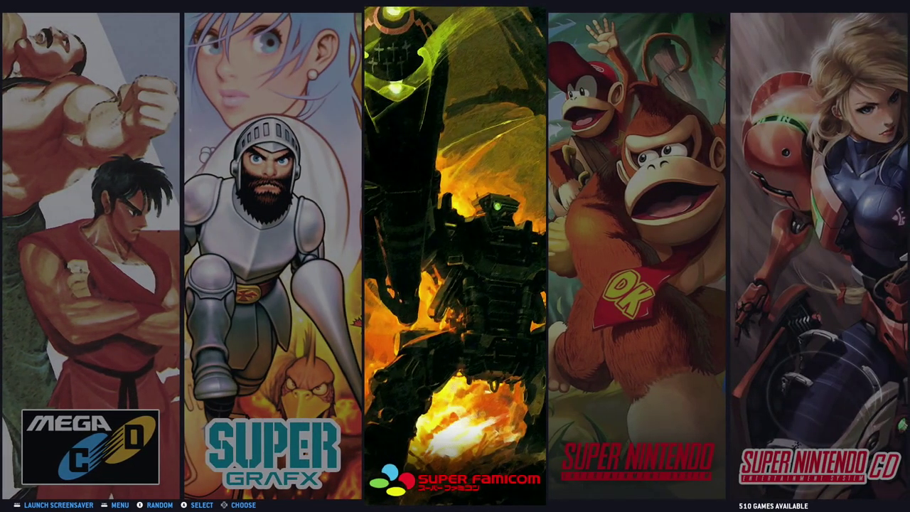
key(Right)
key(Right)
key(Right)
key(Right)
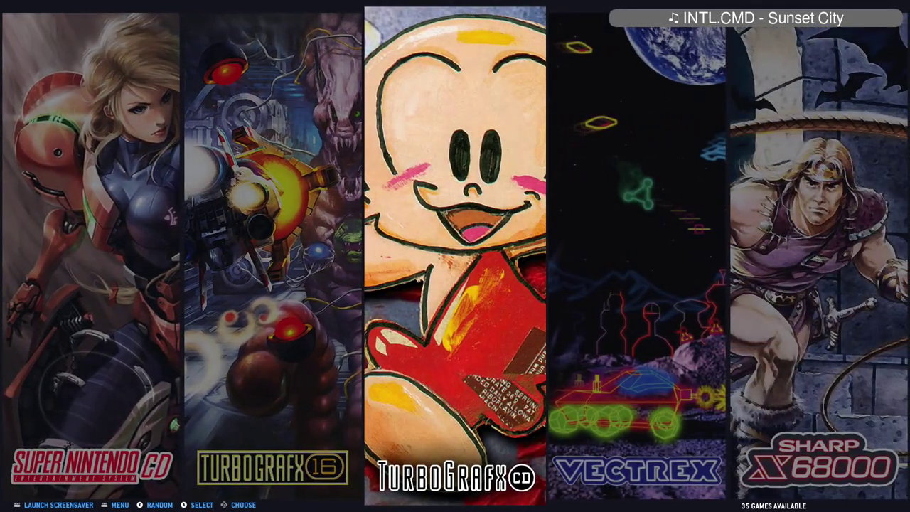
key(Right)
key(Right)
key(Right)
key(Right)
key(Right)
key(Left)
key(Left)
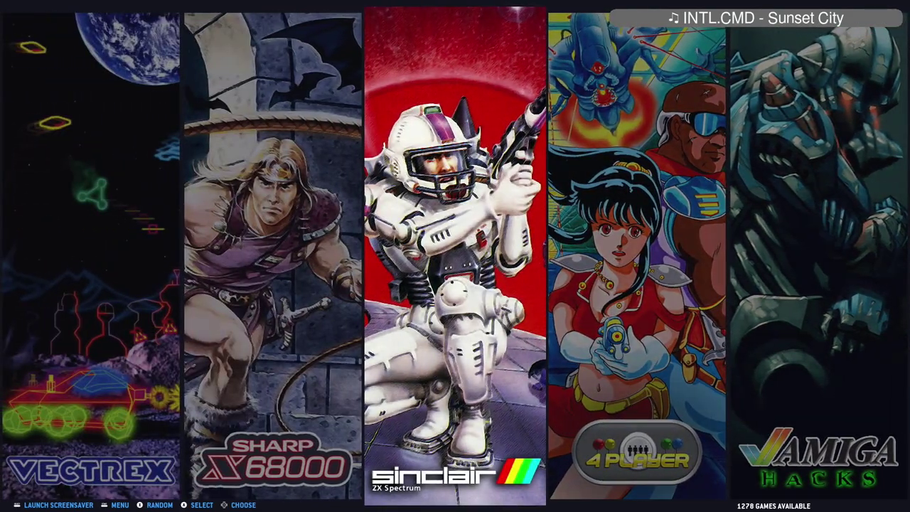
key(Right)
key(Right)
key(Right)
key(Right)
key(Right)
key(Right)
key(Right)
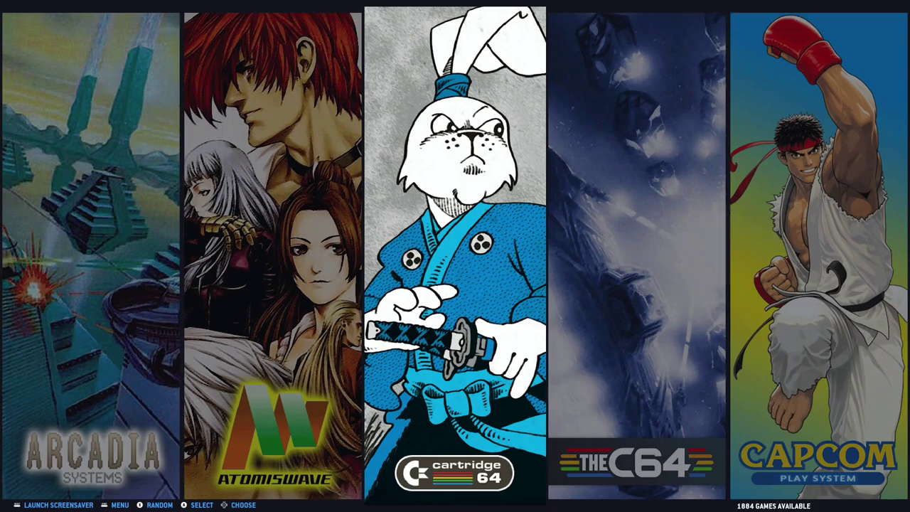
key(Right)
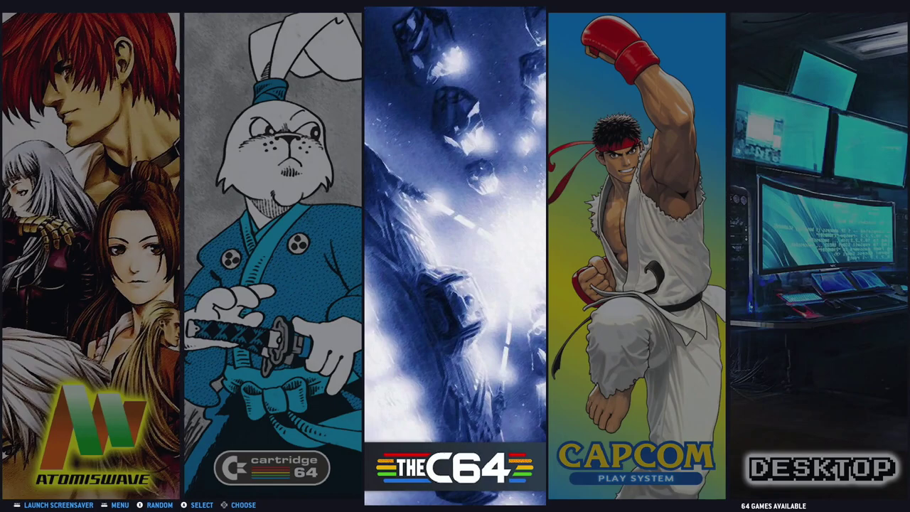
key(Right)
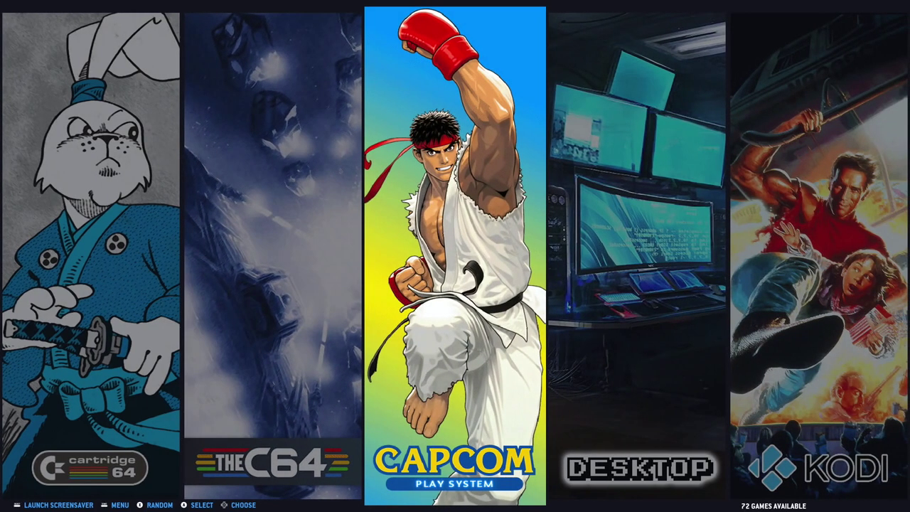
key(Right)
key(Right)
key(Return)
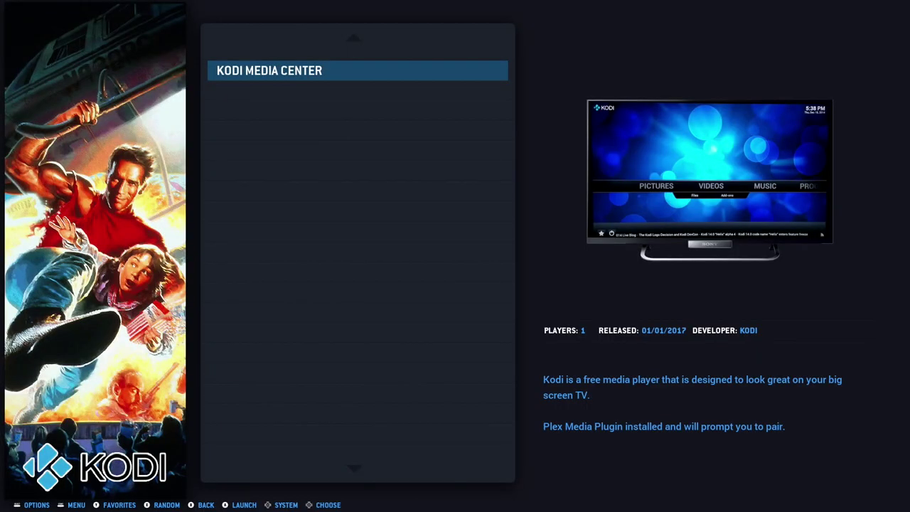
- View the Mega Drive Hacks, NES Hacks and PGM lists, then return to the carousel near All Games
key(Right)
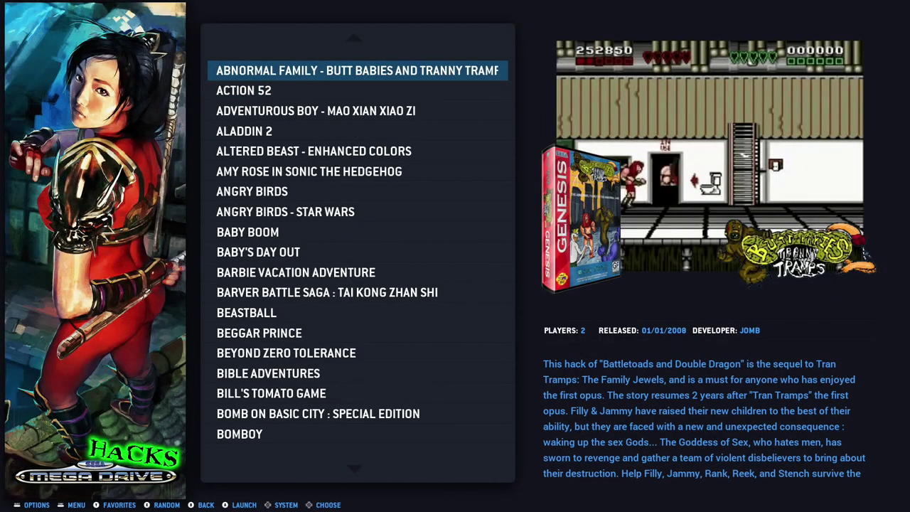
key(Right)
key(Right)
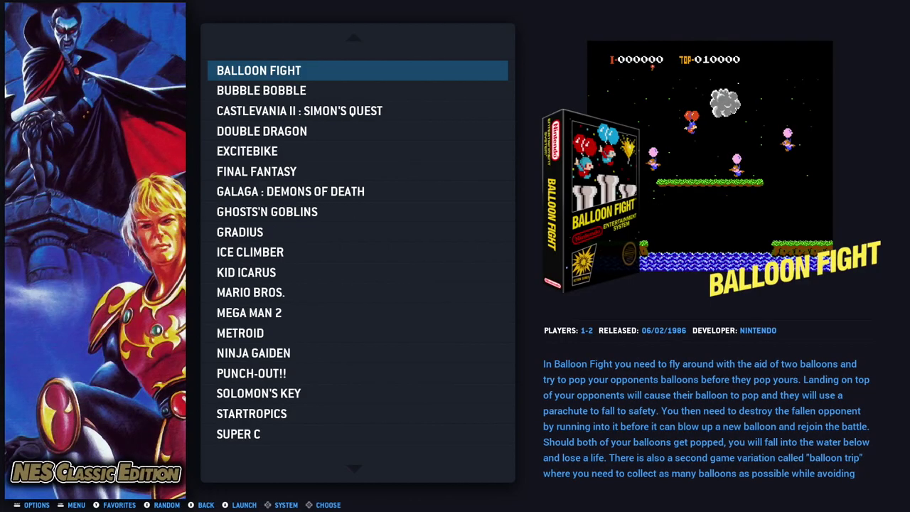
key(Right)
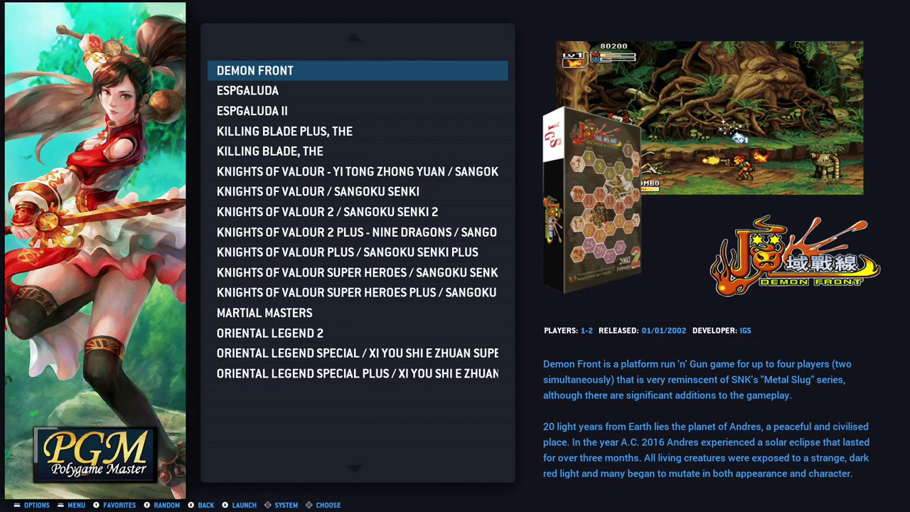
key(Escape)
key(Left)
key(Left)
key(Right)
key(Right)
key(Right)
key(Right)
key(Right)
key(Right)
key(Right)
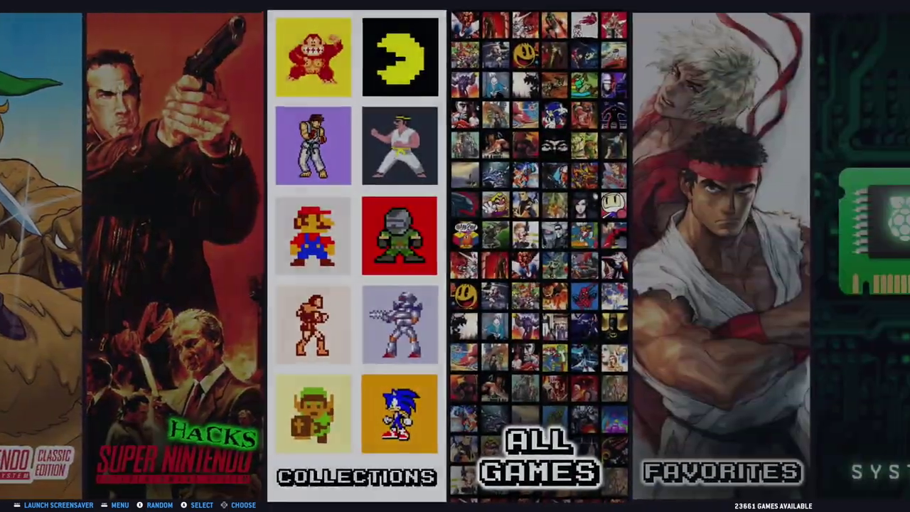
- Rotate the carousel to 3DO, then back past PlayStation Classic toward Arcade Hacks
key(Right)
key(Right)
key(Right)
key(Right)
key(Left)
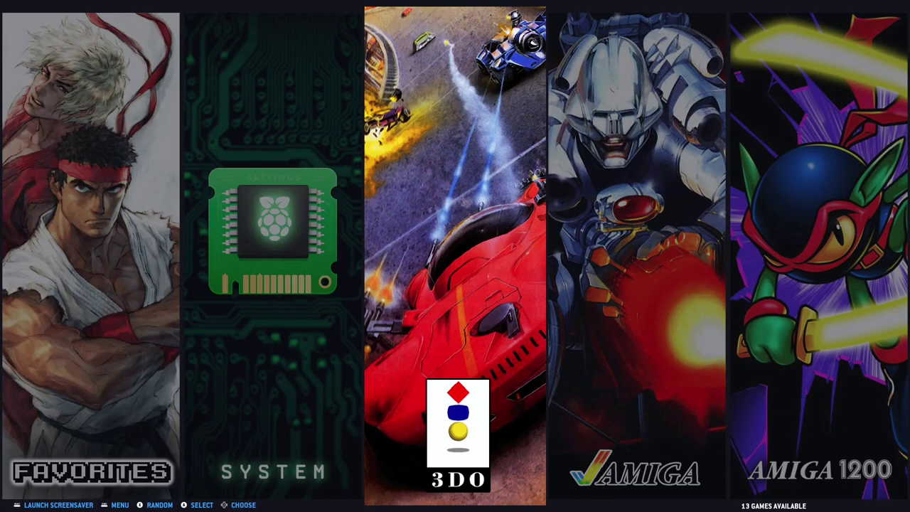
key(Left)
key(Left)
key(Left)
key(Left)
key(Left)
key(Left)
key(Left)
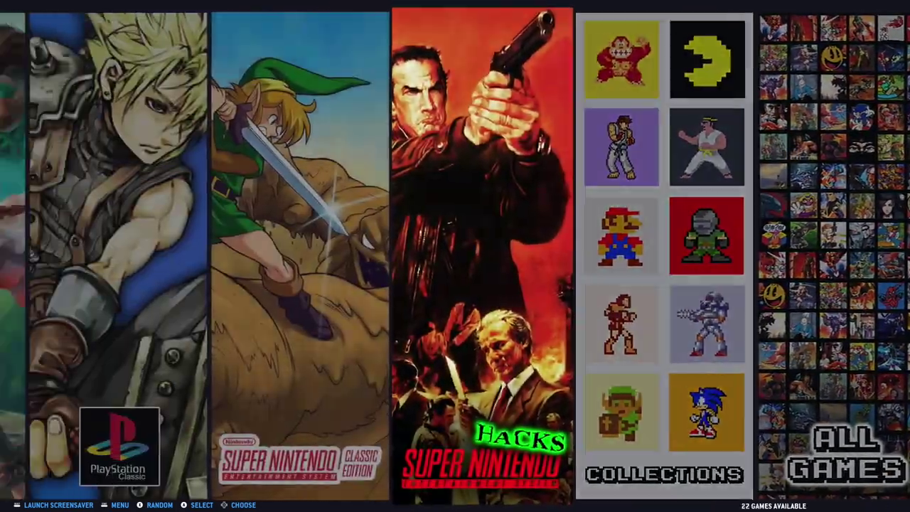
key(Left)
key(Left)
key(Left)
key(Left)
key(Left)
key(Left)
key(Left)
key(Left)
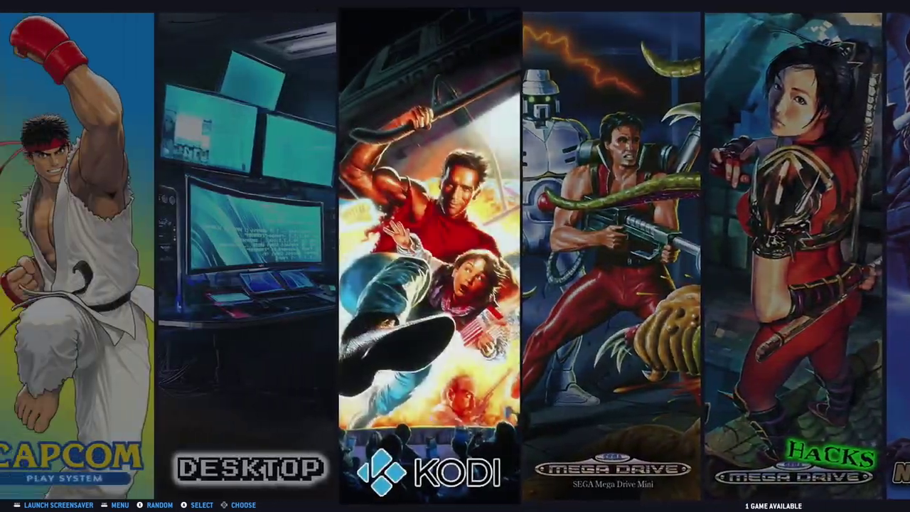
key(Left)
key(Left)
key(Left)
key(Left)
key(Left)
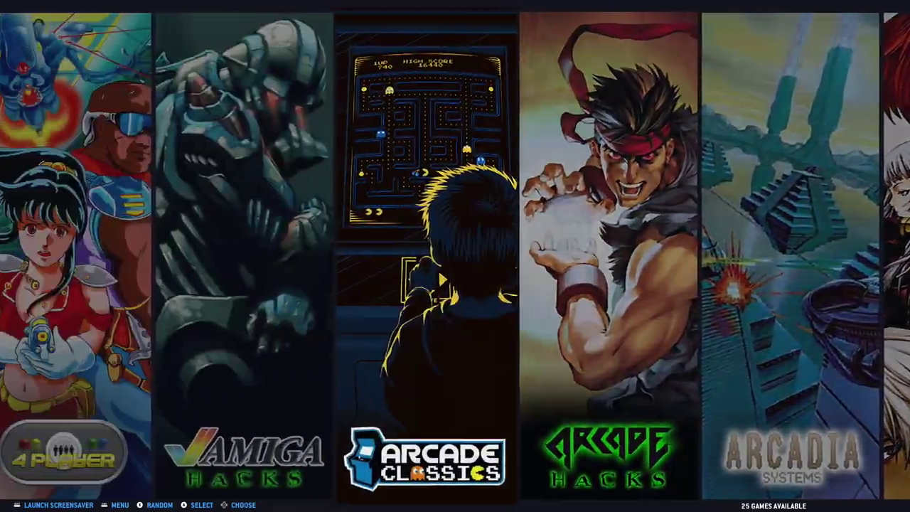
- Open the Arcade Hacks list and launch Final Fight: Anniversary Edition
key(Return)
key(Down)
key(Down)
key(Down)
key(Down)
key(Down)
key(Down)
key(Down)
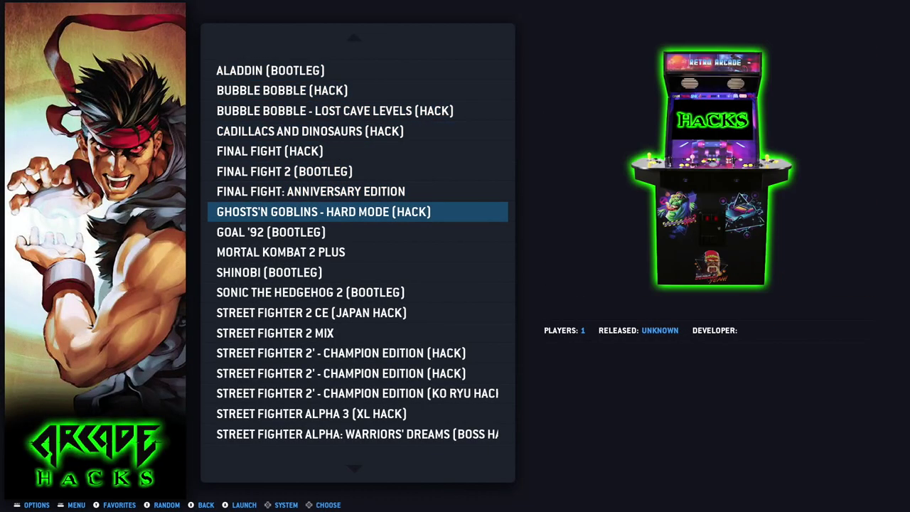
key(Up)
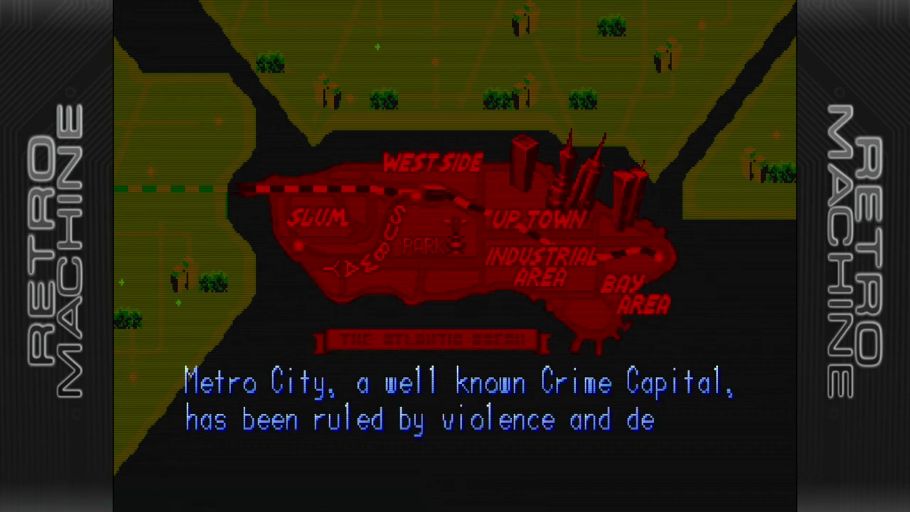
- Skip the intro and start a game as Guy in his green alternate outfit
key(5)
key(5)
key(1)
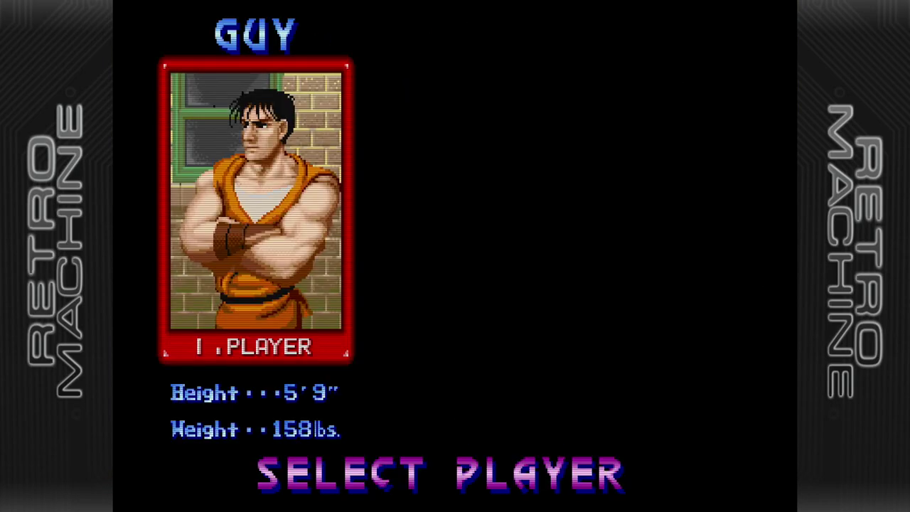
key(1)
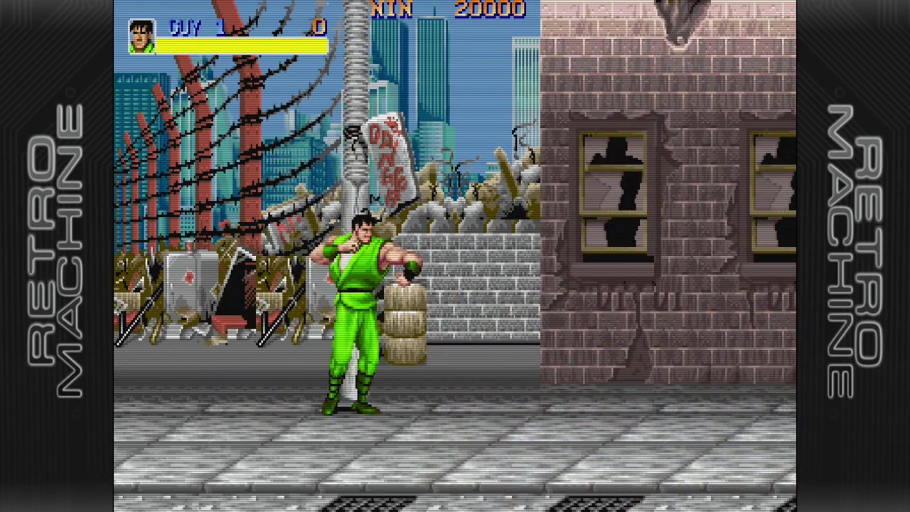
- Walk Guy along the street and beat the thug Bred with punch combos and throws
key(Right)
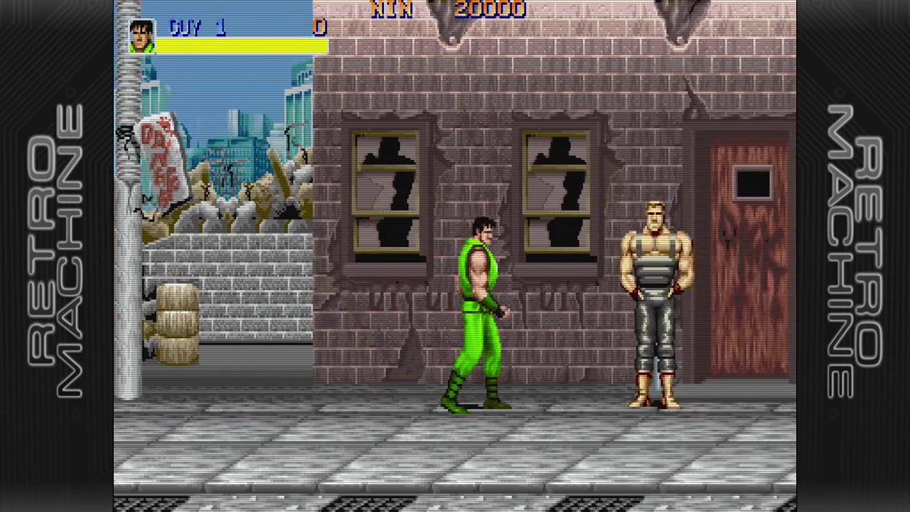
key(Right)
key(z)
key(z)
key(z)
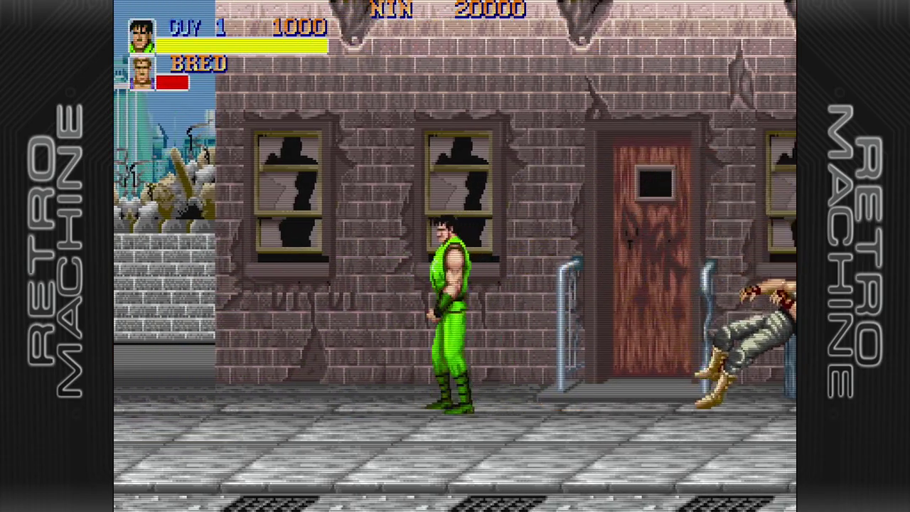
key(Left)
key(Right)
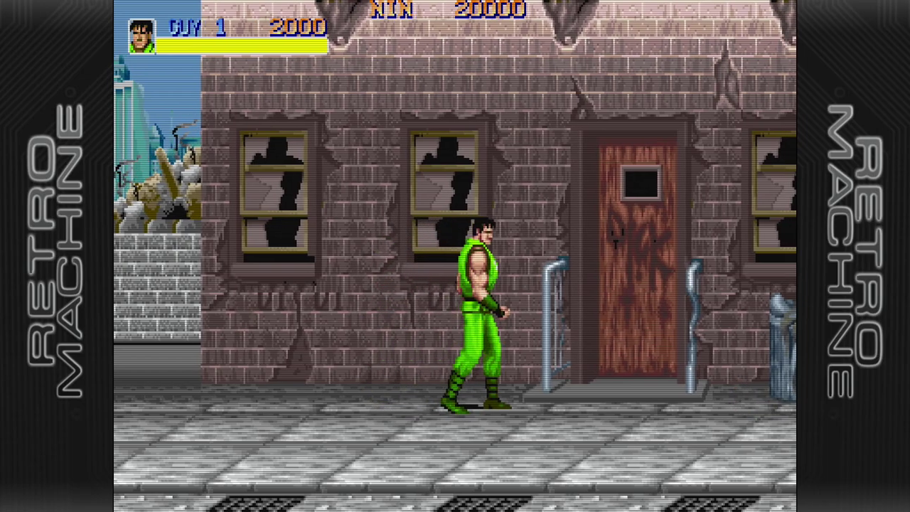
key(Right)
key(Left)
key(Right)
key(z)
key(z)
key(Left)
key(z)
- Fight off Dug and Jake with grabs, knees and throws, clearing the wave
key(z)
key(z)
key(z)
key(Left)
key(z)
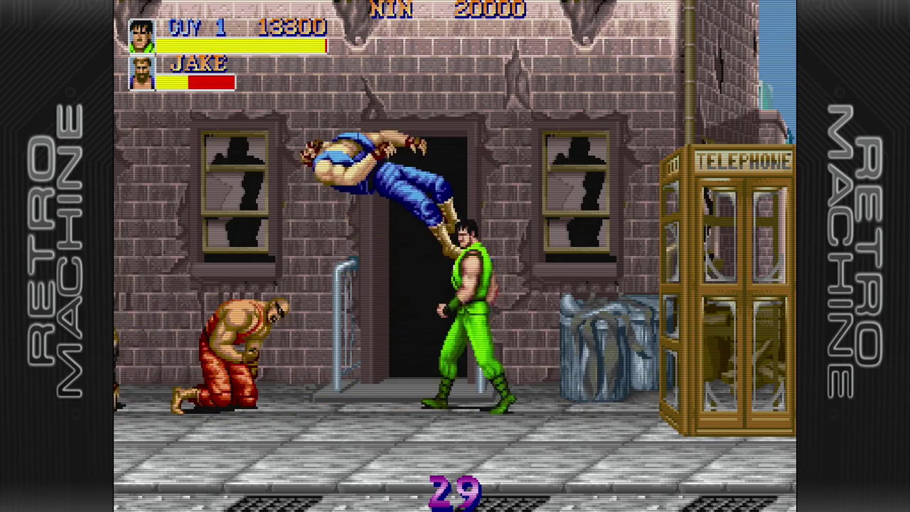
key(Left)
key(z)
key(z)
key(z)
key(z)
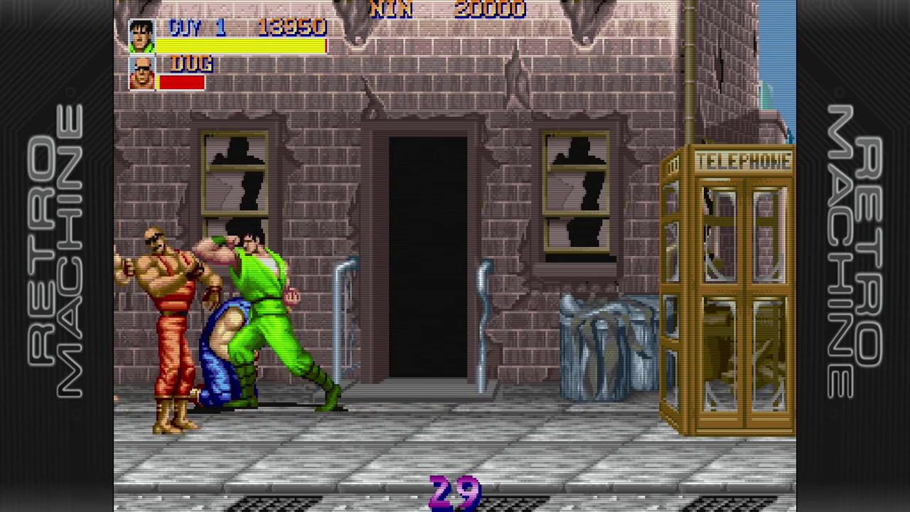
key(Left)
key(z)
key(Left)
key(z)
key(z)
key(Left)
key(z)
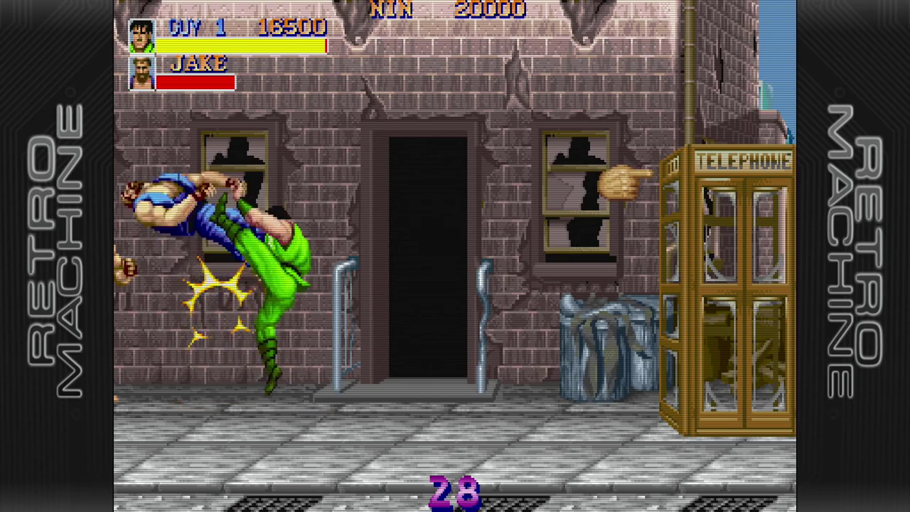
key(Left)
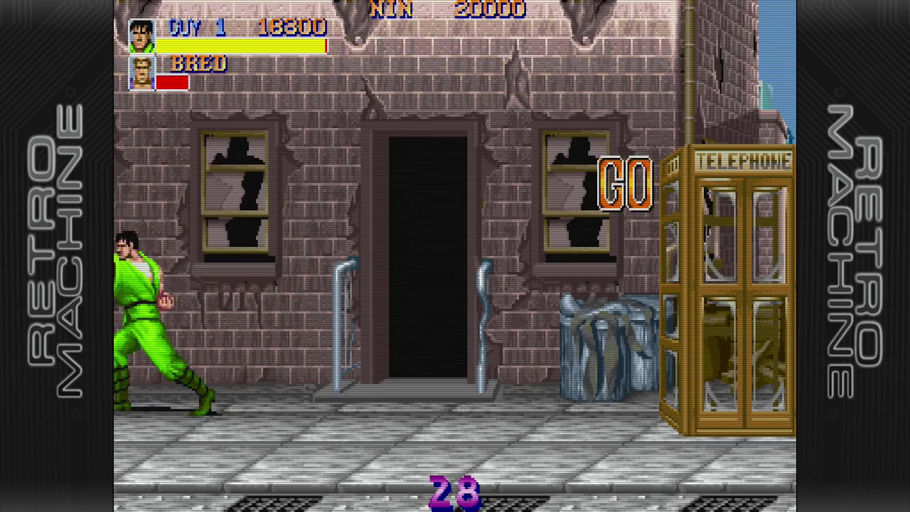
key(Left)
- Advance right, smash the telephone booth and defeat J, reaching 26400 points
key(Right)
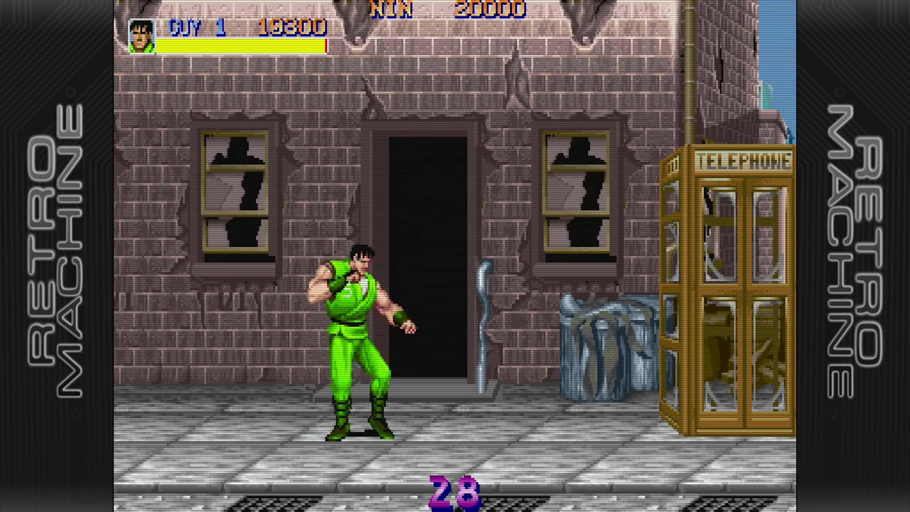
key(Right)
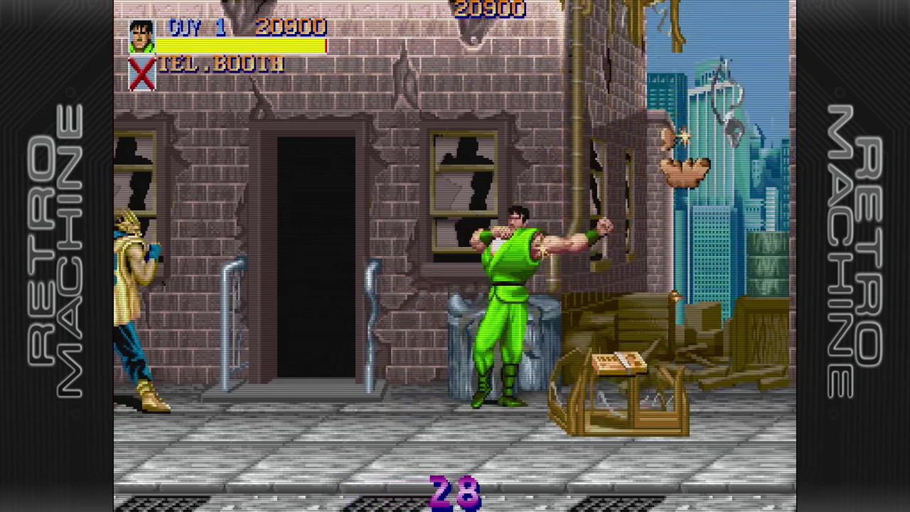
key(Left)
key(Left)
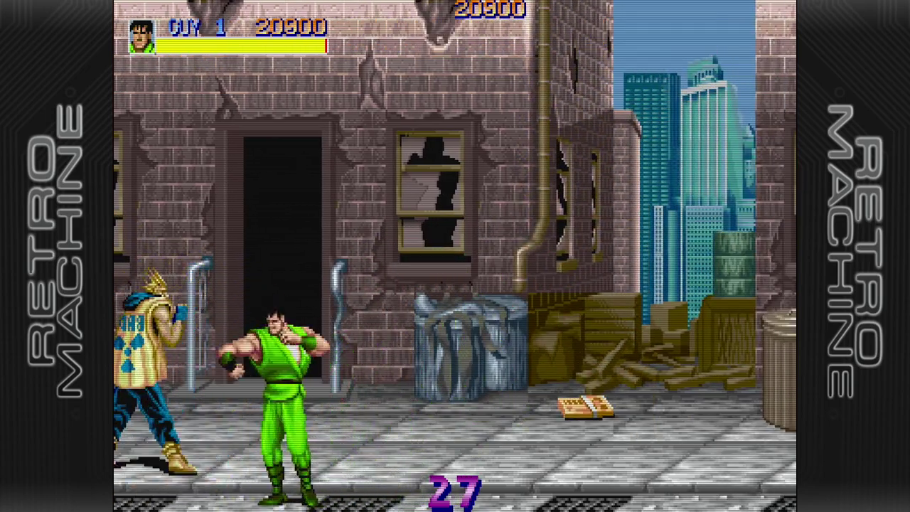
key(z)
key(z)
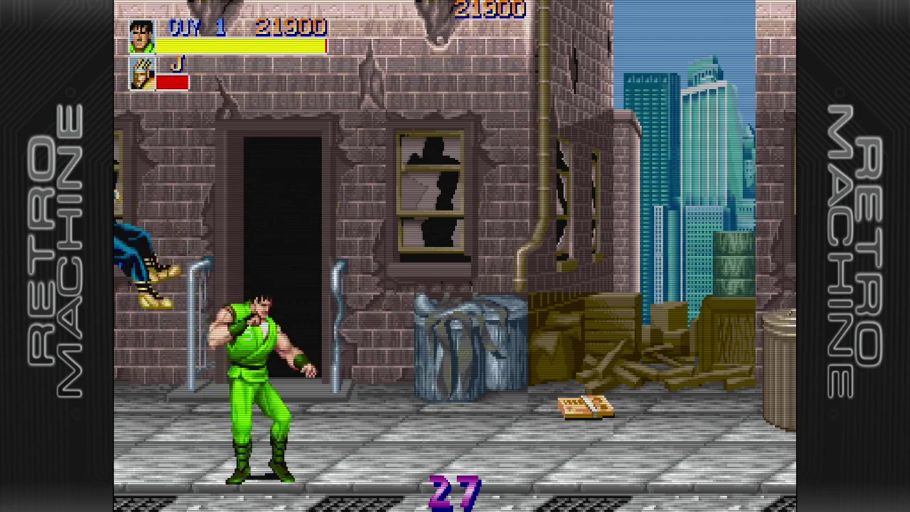
key(Right)
key(z)
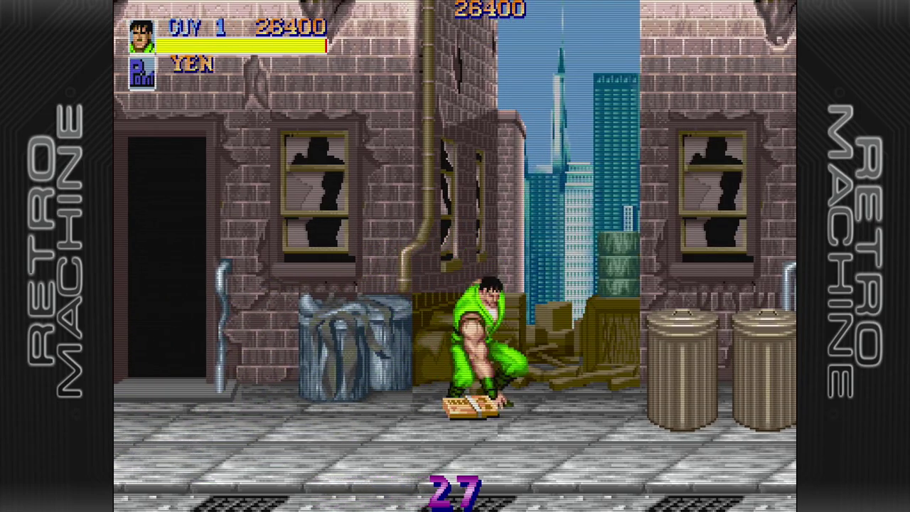
key(Left)
- Land a jumping knee attack, then pause into RetroArch's Quick Menu
key(x)
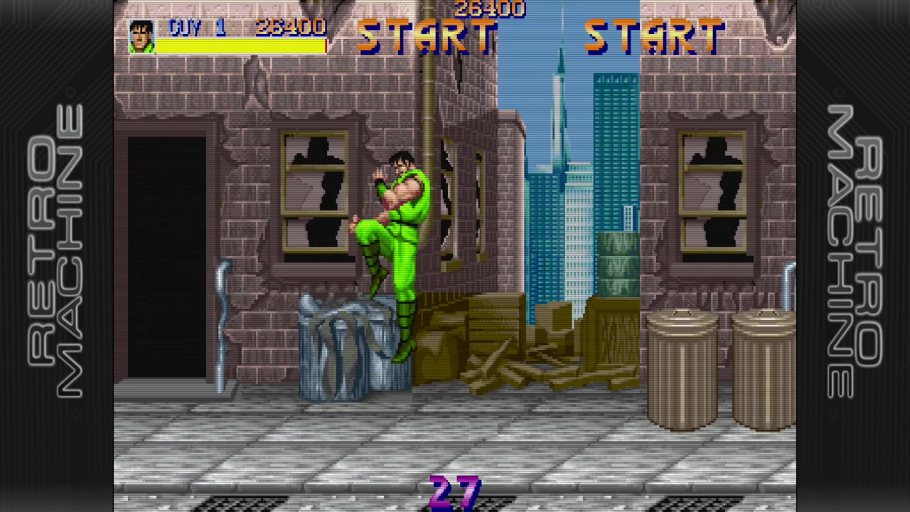
key(F1)
key(Up)
key(Up)
key(Up)
key(Up)
key(Up)
key(Up)
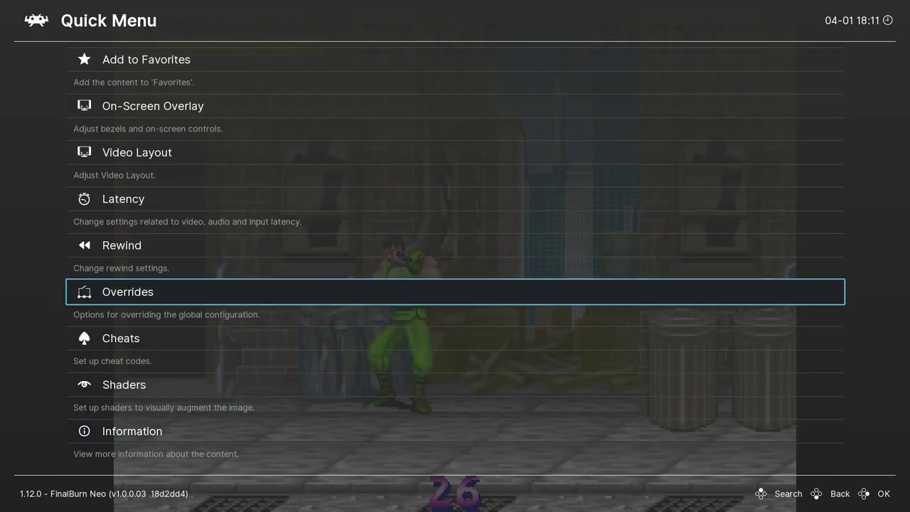
key(BackSpace)
key(Return)
- Browse Quick Menu entries such as Video Layout, Core Options, Controls and On-Screen Overlay
key(Up)
key(Up)
key(Up)
key(Up)
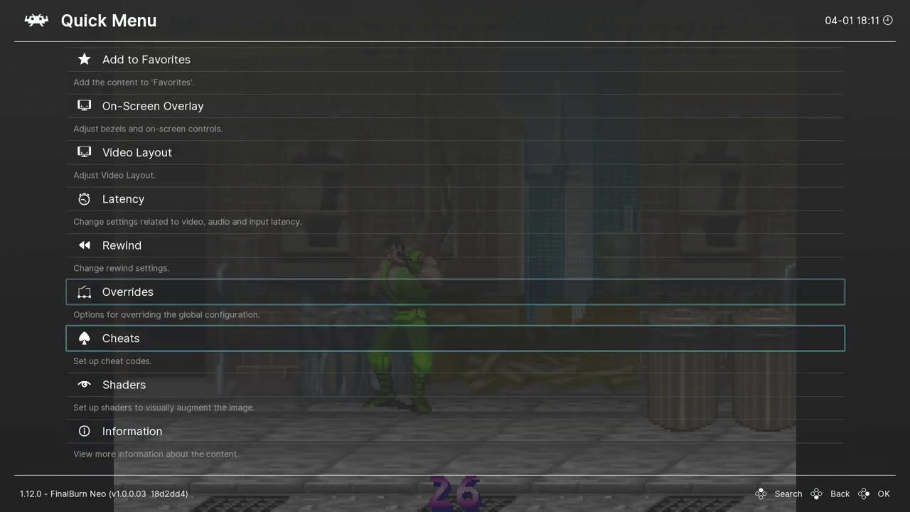
key(Up)
key(Up)
key(Up)
key(Up)
key(Up)
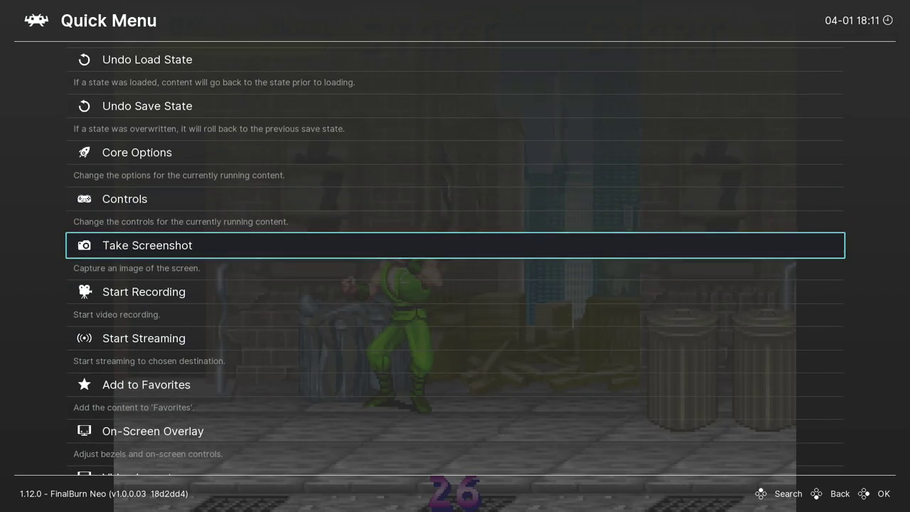
key(Down)
key(Up)
key(Up)
key(Up)
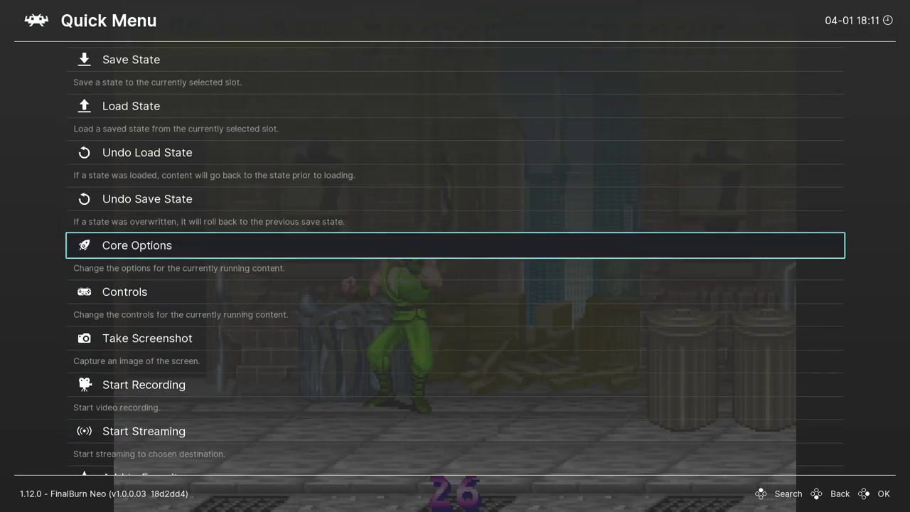
key(Down)
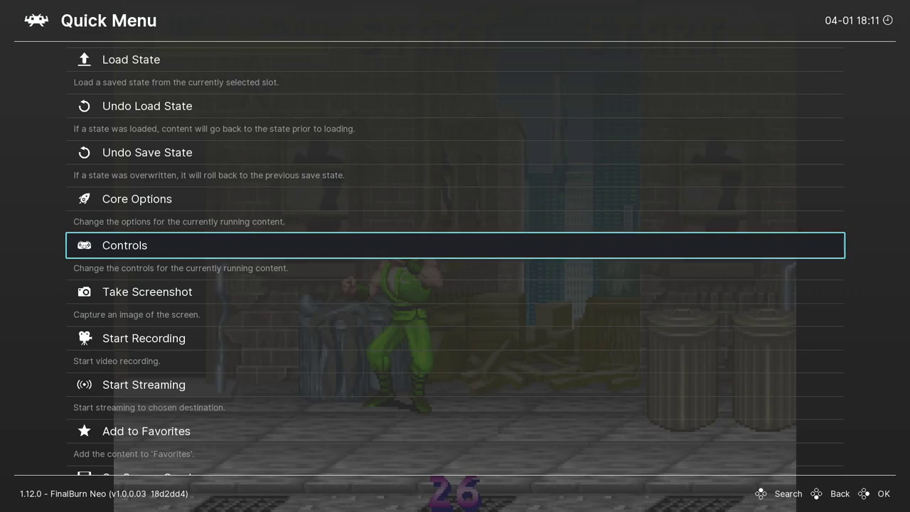
key(Up)
key(Up)
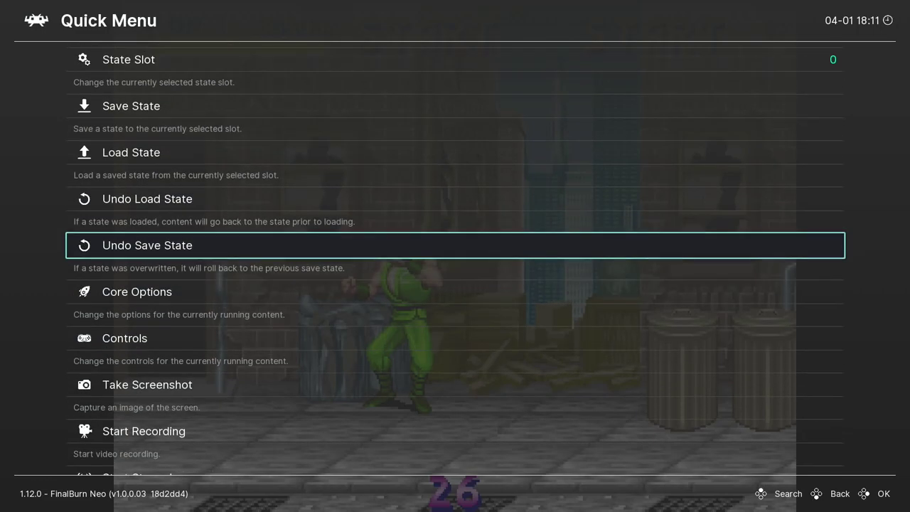
key(Down)
key(Down)
key(Down)
key(Down)
key(Down)
key(Down)
key(Down)
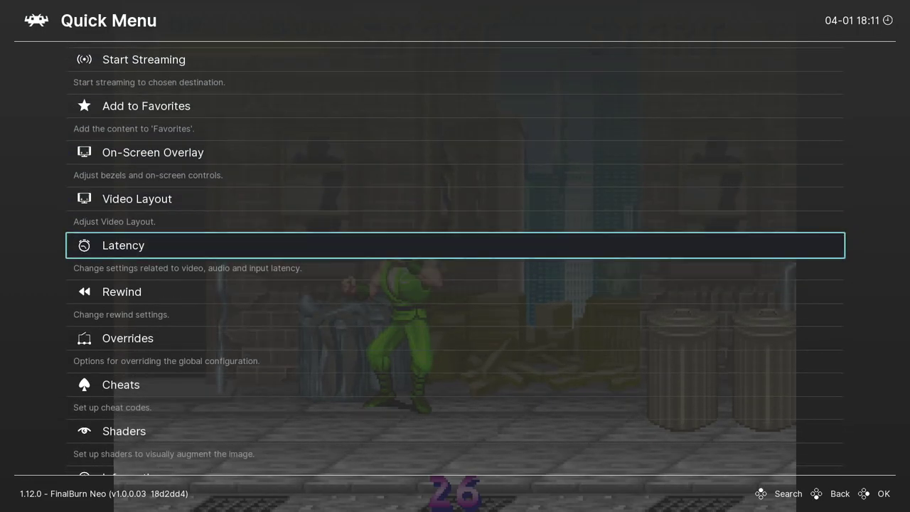
key(Up)
- Review Core Options like Force 60Hz and Crosshair emulation, then resume the game
key(Down)
key(BackSpace)
key(Return)
key(Down)
key(Down)
key(Down)
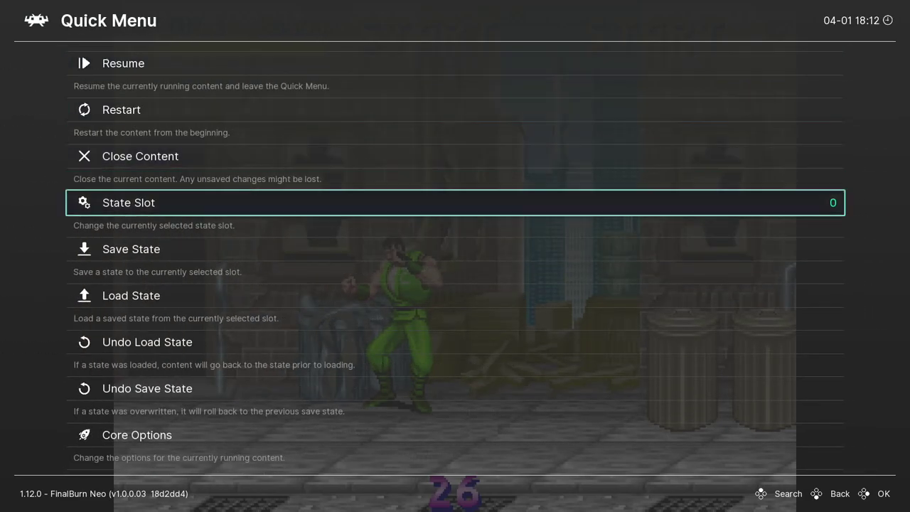
key(Down)
key(Down)
key(Down)
key(Down)
key(Down)
key(Return)
key(Down)
key(Down)
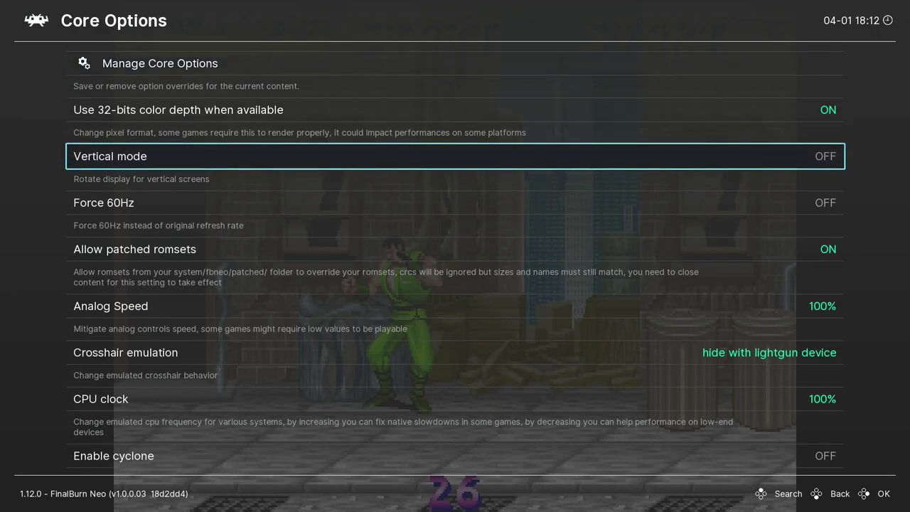
key(Down)
key(Down)
key(Down)
key(Down)
key(Down)
key(Down)
key(Down)
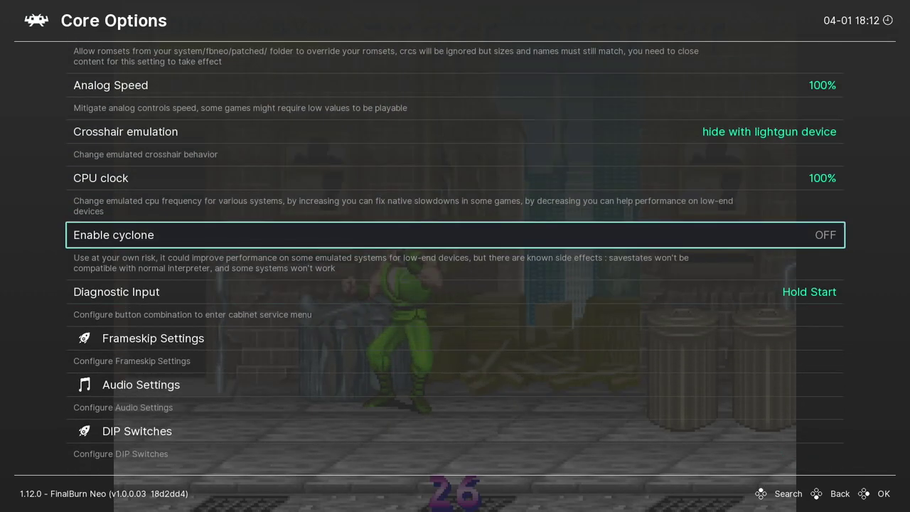
key(Down)
key(Up)
key(Up)
key(Up)
key(Up)
key(Up)
key(Up)
key(Up)
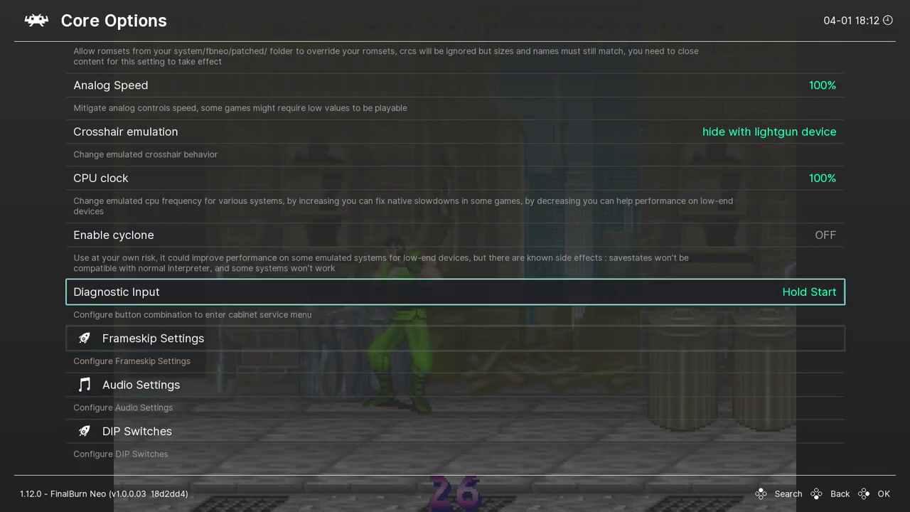
key(Up)
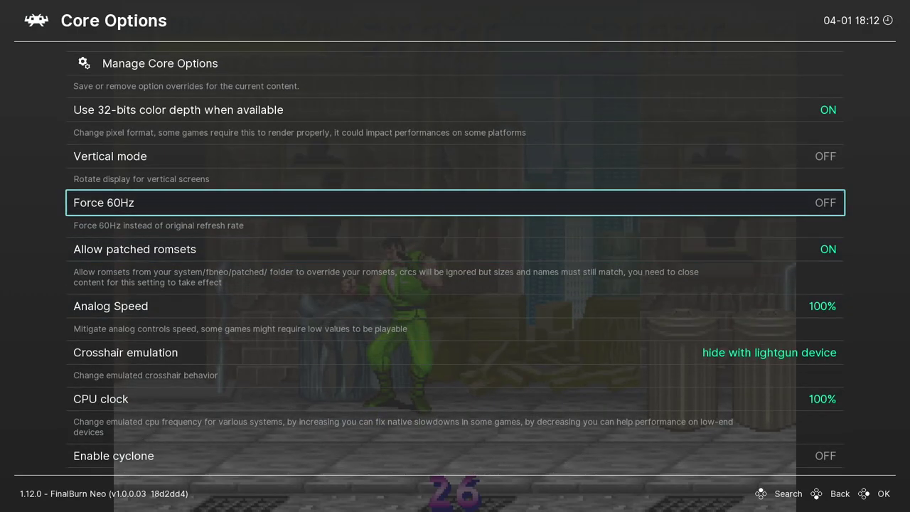
key(Down)
key(Down)
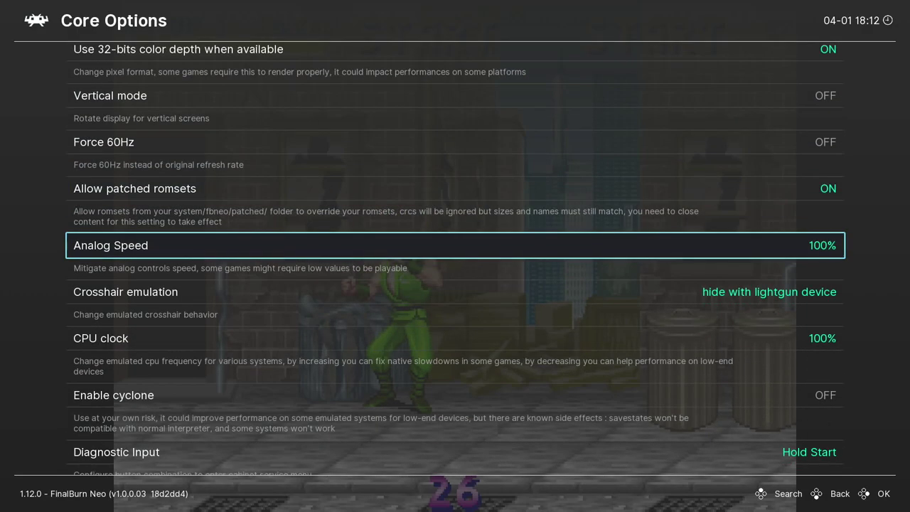
key(Down)
key(BackSpace)
key(BackSpace)
key(Return)
key(Return)
- Smash the dustbin and radio, grab the gold bar and break free from Jake
key(Right)
key(a)
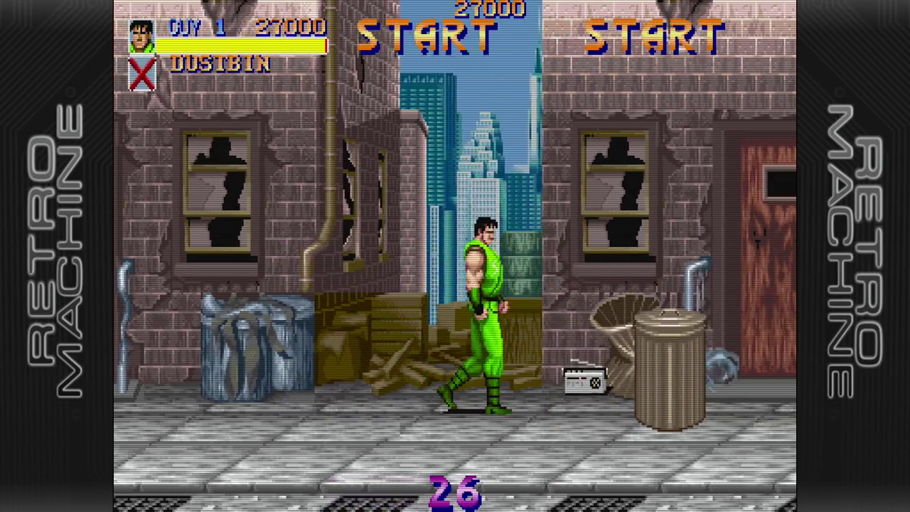
key(a)
key(a)
key(a)
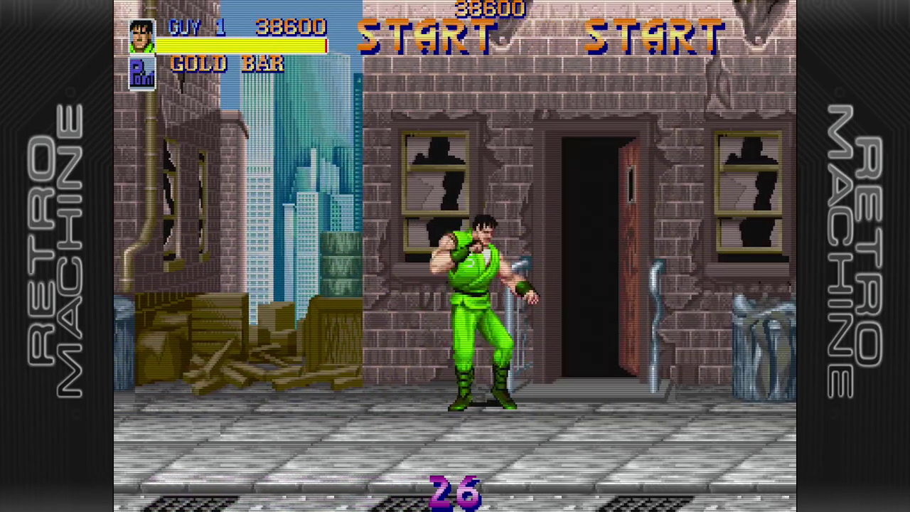
key(Right)
key(Right)
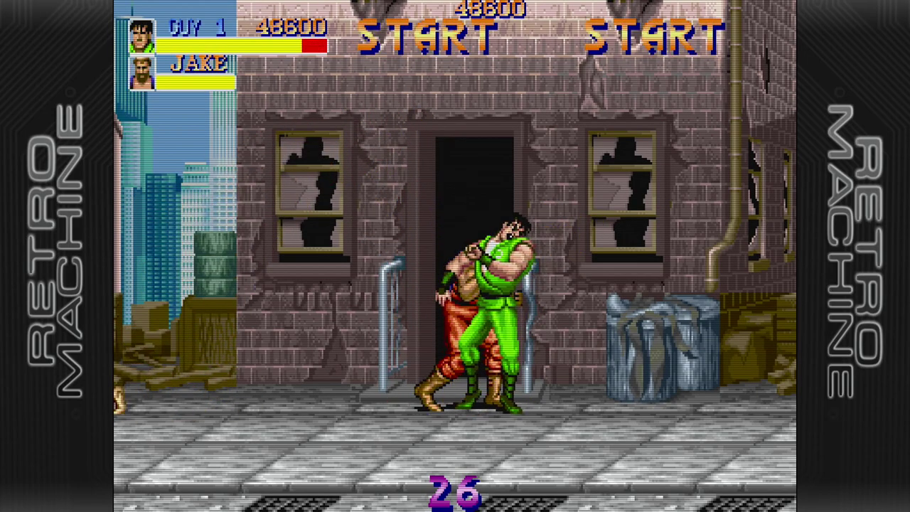
key(Right)
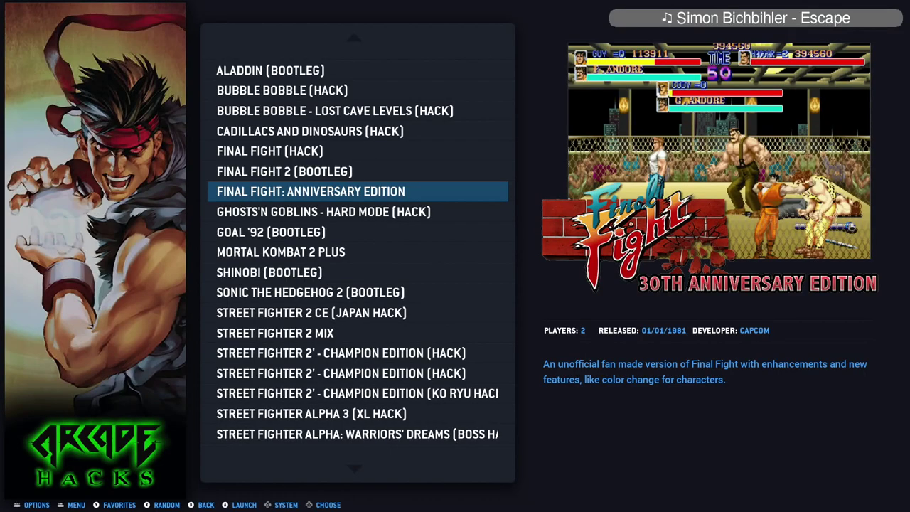
- Go back to the system carousel, open Mega Drive and launch Alien Soldier
key(Escape)
key(Right)
key(Right)
key(Right)
key(Right)
key(Right)
key(Right)
key(Right)
key(Right)
key(Right)
key(Right)
key(Left)
key(Right)
key(Right)
key(Right)
key(Right)
key(Right)
key(Right)
key(Right)
key(Right)
key(Right)
key(Right)
key(Right)
key(Right)
key(Right)
key(Right)
key(Right)
key(Right)
key(Right)
key(Right)
key(Right)
key(Right)
key(Right)
key(Right)
key(Right)
key(Right)
key(Right)
key(Right)
key(Right)
key(Right)
key(Right)
key(Right)
key(Right)
key(Right)
key(Right)
key(Right)
key(Right)
key(Right)
key(Left)
key(Left)
key(Return)
key(Down)
key(Down)
key(Down)
key(Down)
key(Down)
key(Down)
key(Down)
key(Down)
key(Down)
key(Down)
key(Down)
key(Down)
key(Down)
key(Down)
key(Down)
key(Down)
key(Down)
key(Down)
key(Down)
key(Down)
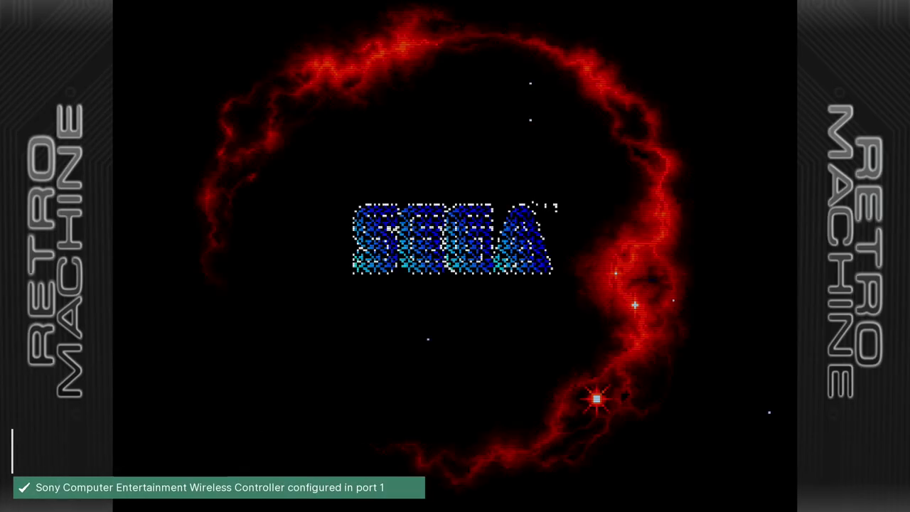
- Set Core Options > Video > Blargg NTSC Filter to RGB and back out to the Main Menu
key(F1)
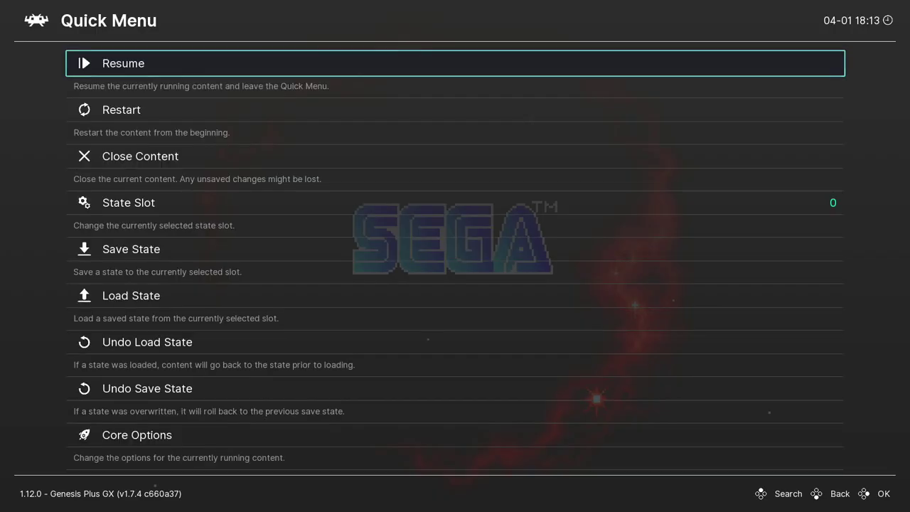
key(Up)
key(Up)
key(Up)
key(Up)
key(Up)
key(Up)
key(Up)
key(Up)
key(Up)
key(Up)
key(Up)
key(Up)
key(Up)
key(Up)
key(Up)
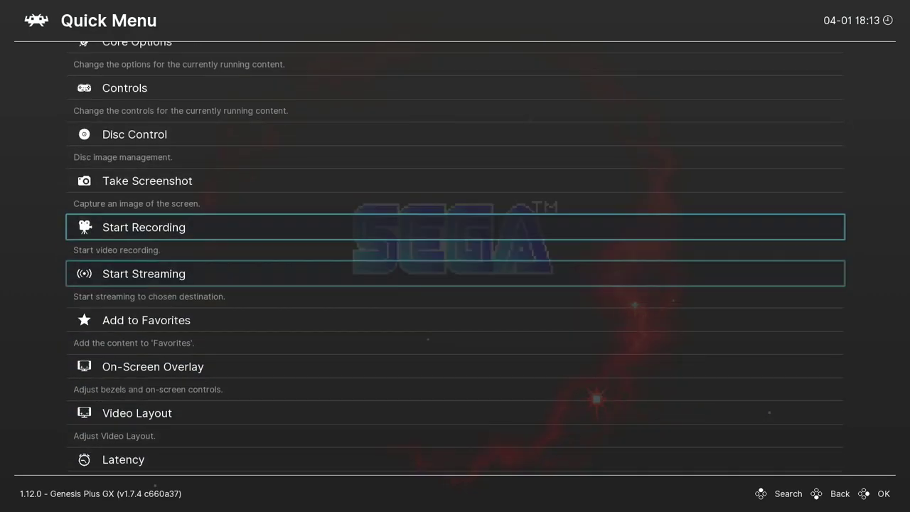
key(Return)
key(Down)
key(Down)
key(Down)
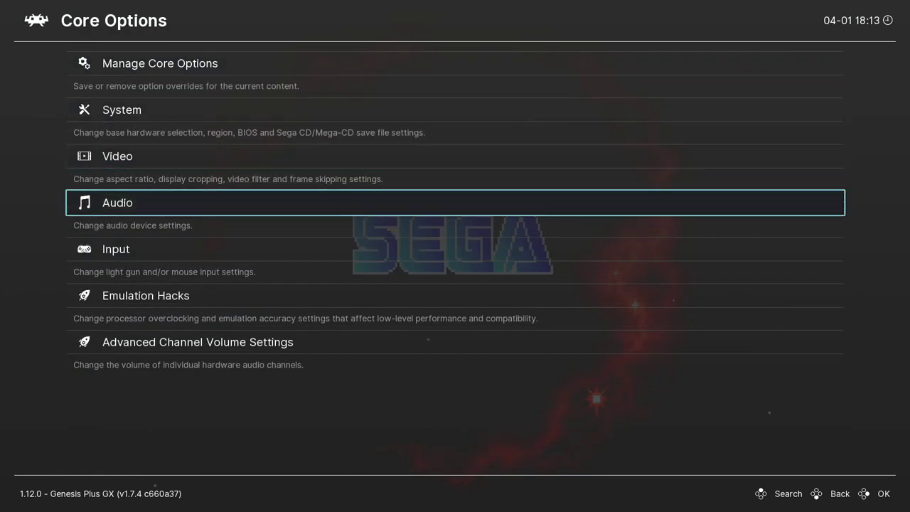
key(Up)
key(Return)
key(Down)
key(Down)
key(Down)
key(Down)
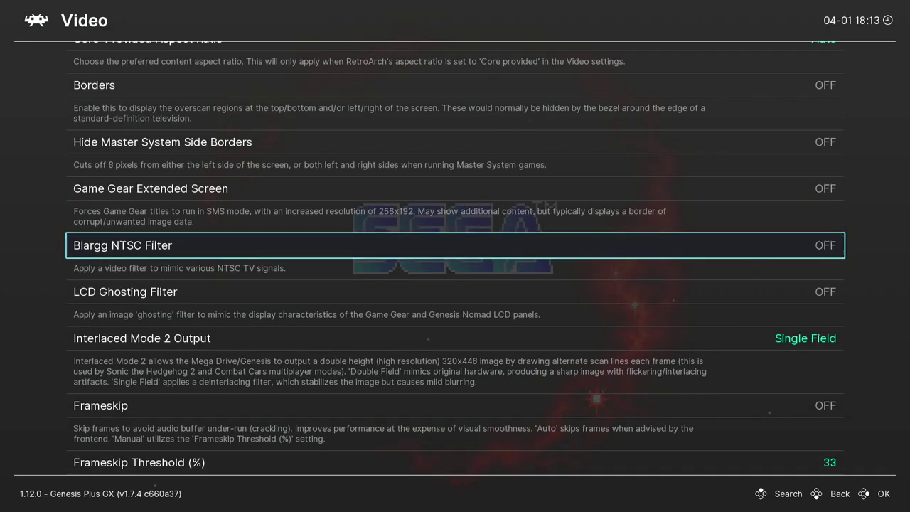
key(Return)
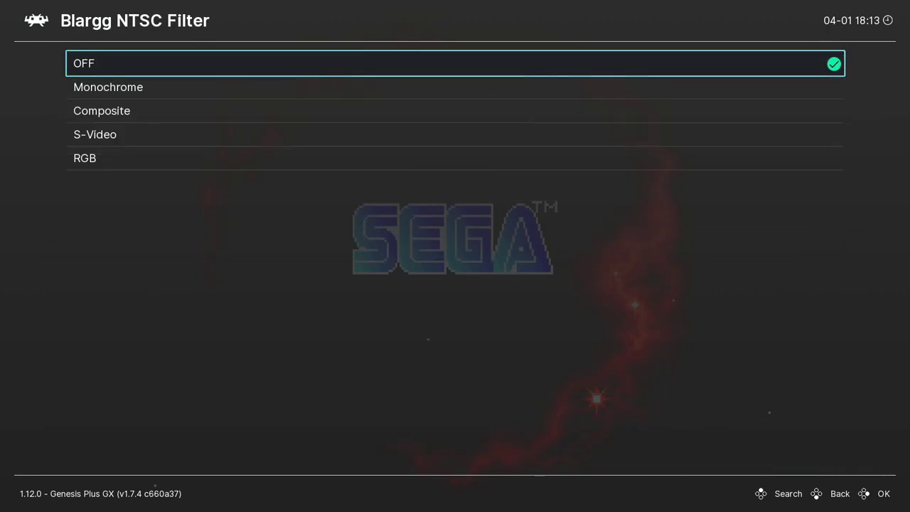
key(Down)
key(Down)
key(Down)
key(Down)
key(Return)
key(BackSpace)
key(BackSpace)
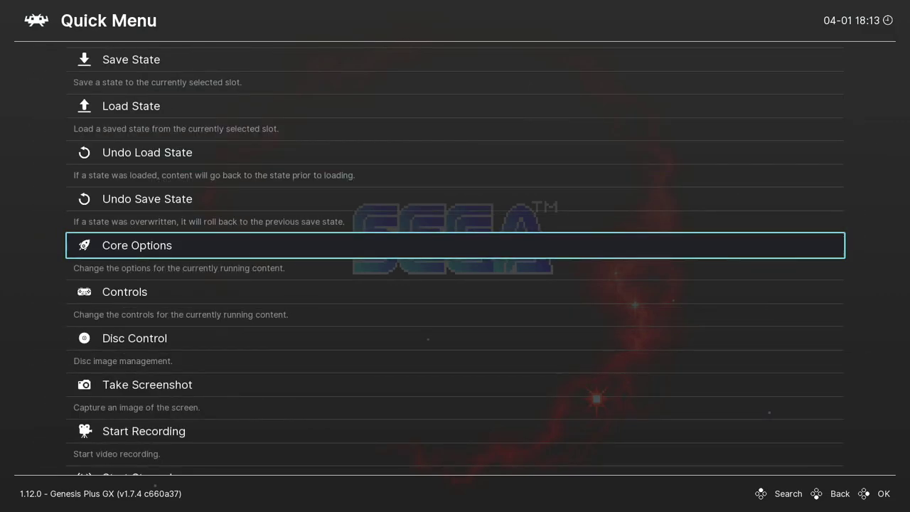
key(BackSpace)
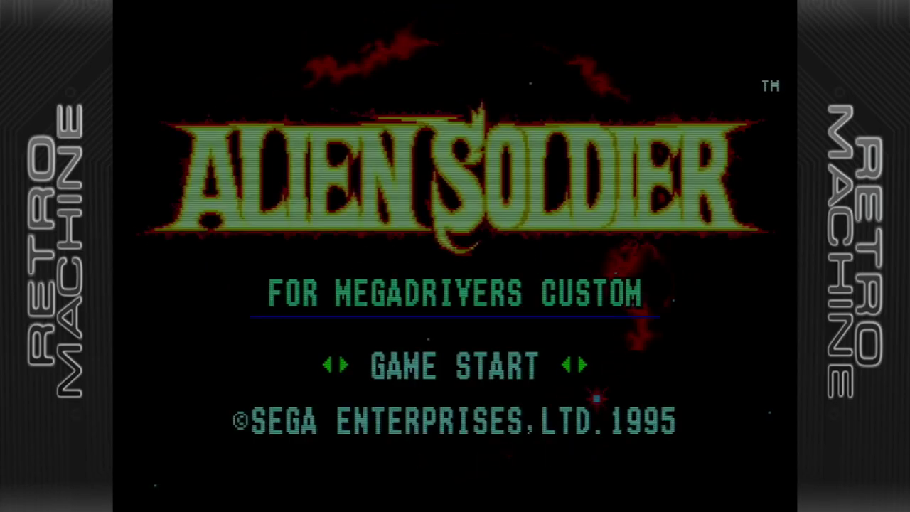
- Start Alien Soldier and fill the weapon slots with Ranger Force
key(Return)
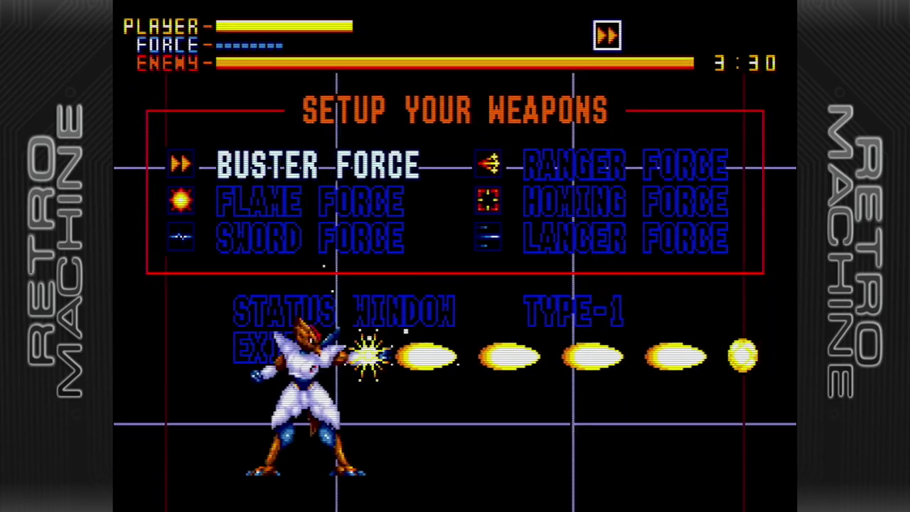
key(Right)
key(Return)
key(Return)
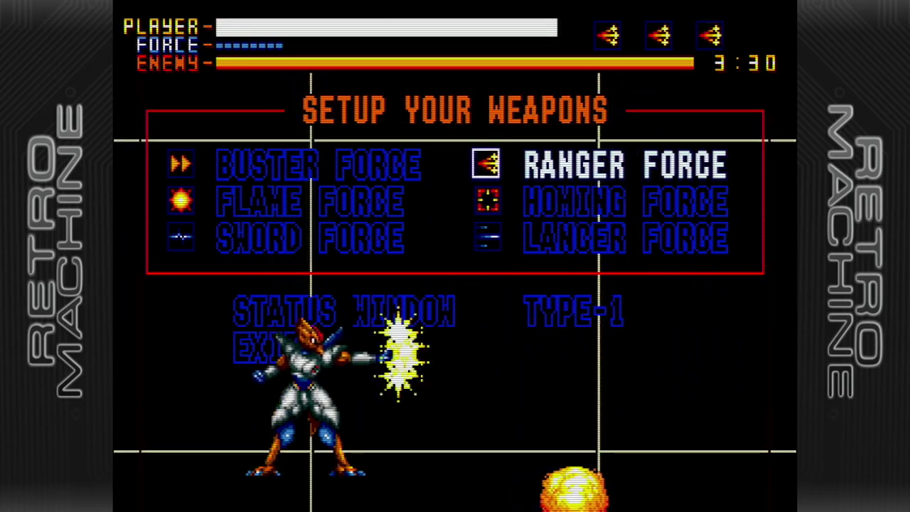
key(Return)
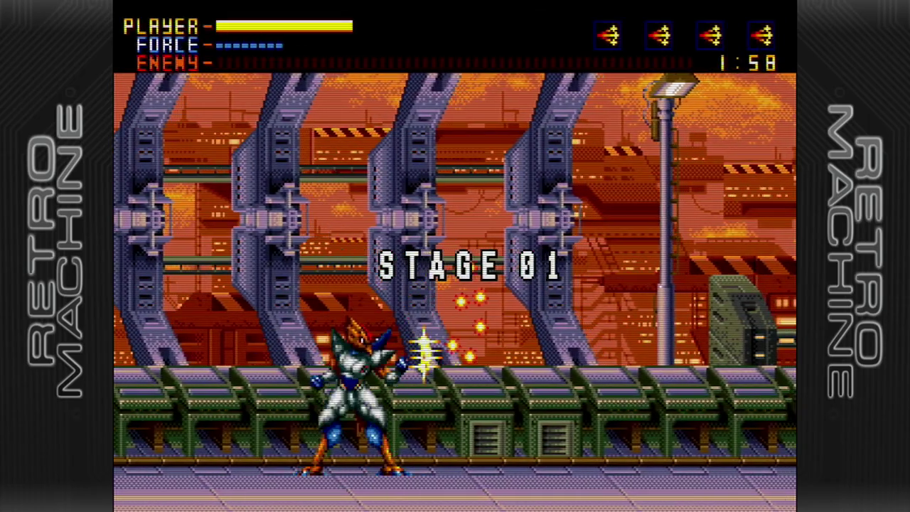
- Play the opening of Stage 01, jumping, firing and shooting the lizard enemy
key(z)
key(x)
key(Right)
key(Right)
key(z)
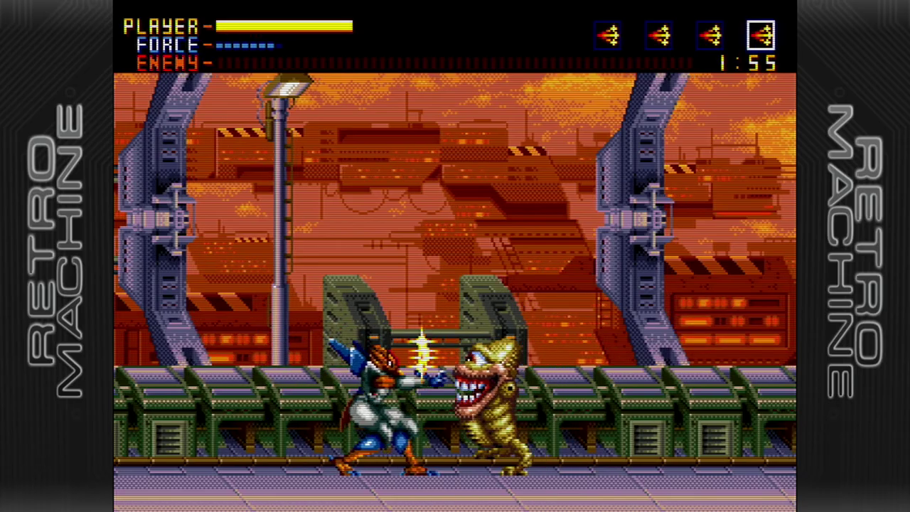
key(Left)
key(z)
key(Right)
key(z)
- Switch the Blargg NTSC Filter to S-Video and resume the game
key(F1)
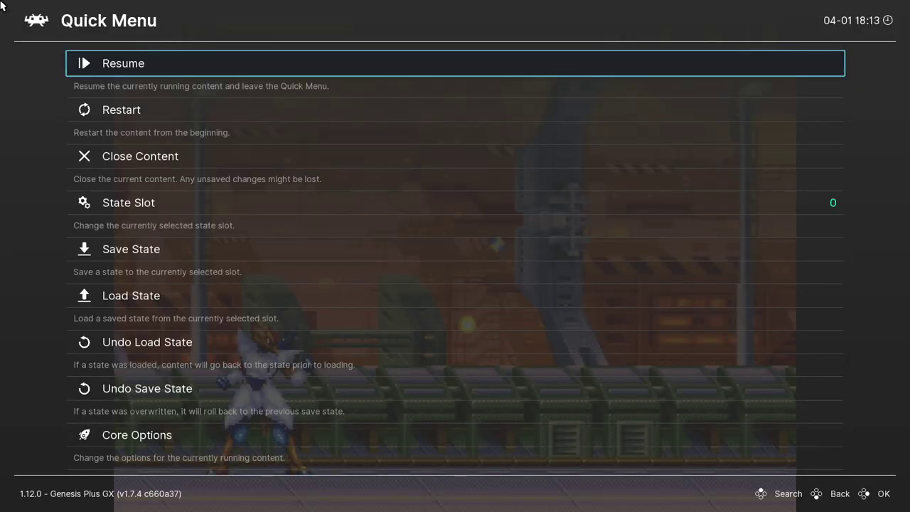
key(Up)
key(Up)
key(Up)
key(Up)
key(Up)
key(Up)
key(Up)
key(Up)
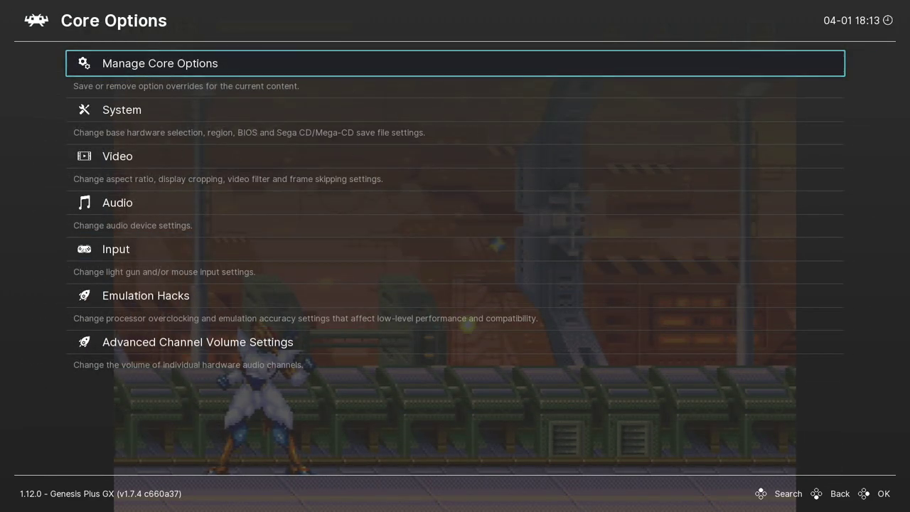
key(Down)
key(Down)
key(Down)
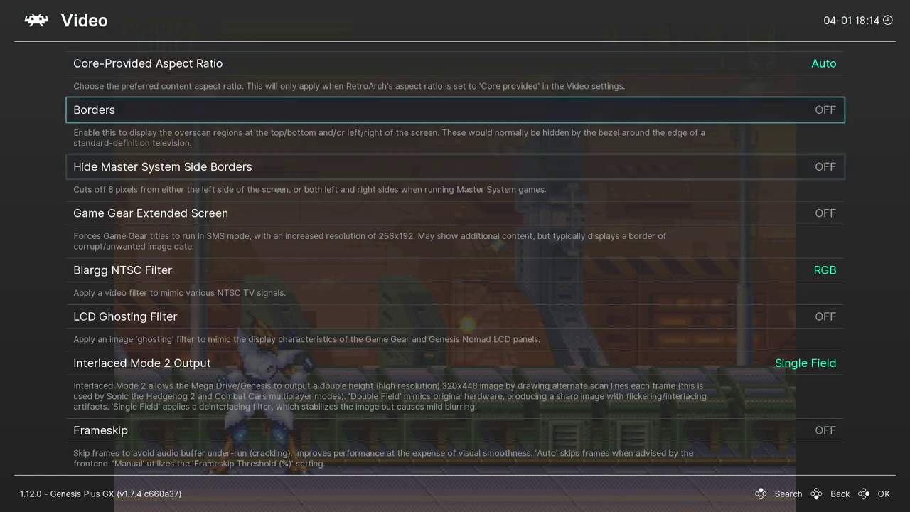
key(Down)
key(Down)
key(Return)
key(Return)
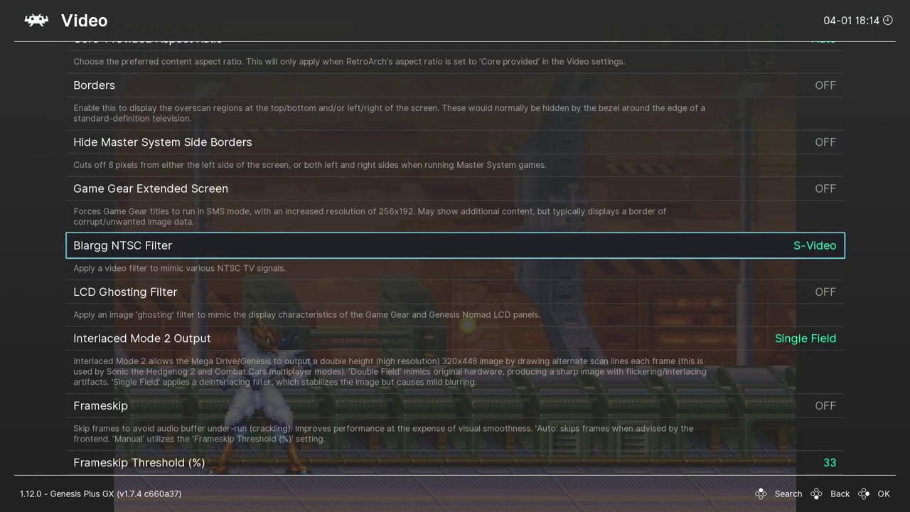
key(BackSpace)
key(BackSpace)
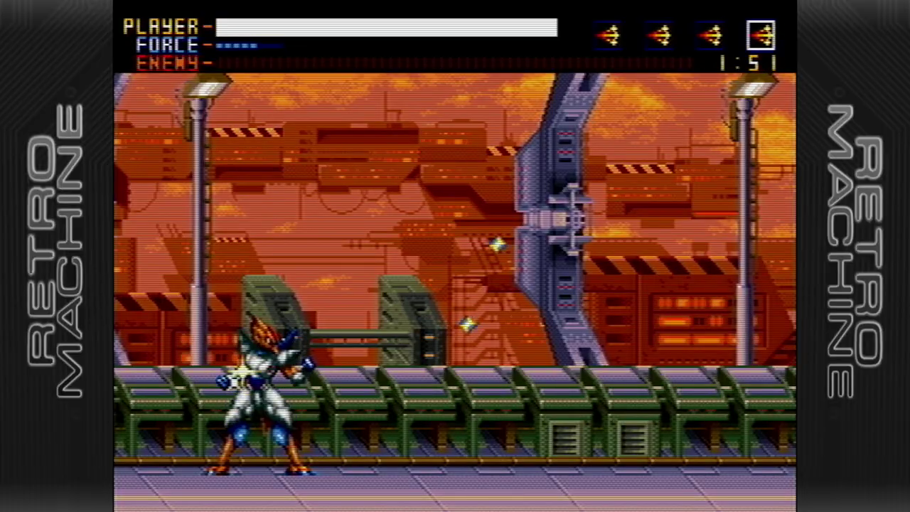
- Advance through Stage 01 firing at the blob enemy, then pause into the Quick Menu
key(Right)
key(x)
key(Right)
key(Right)
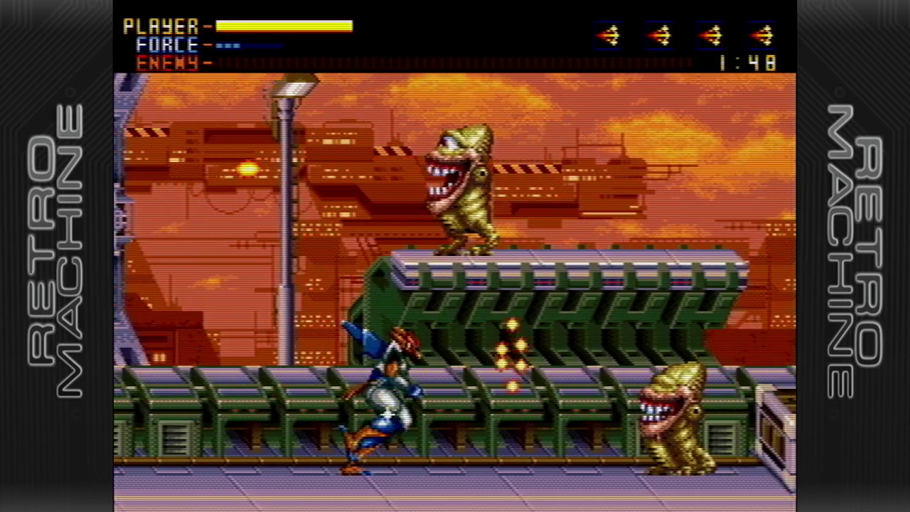
key(x)
key(x)
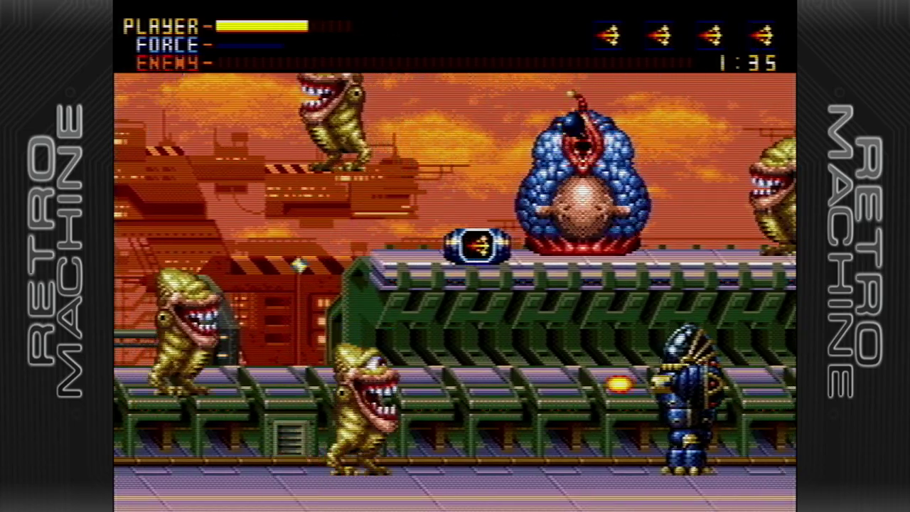
key(F1)
key(Up)
key(Up)
key(Up)
key(Up)
key(Up)
key(Up)
key(Up)
key(Up)
key(Up)
key(Up)
key(Up)
key(Up)
key(Up)
key(Up)
key(Up)
- Set the Blargg NTSC Filter back to RGB and play briefly before quitting to the carousel
key(Return)
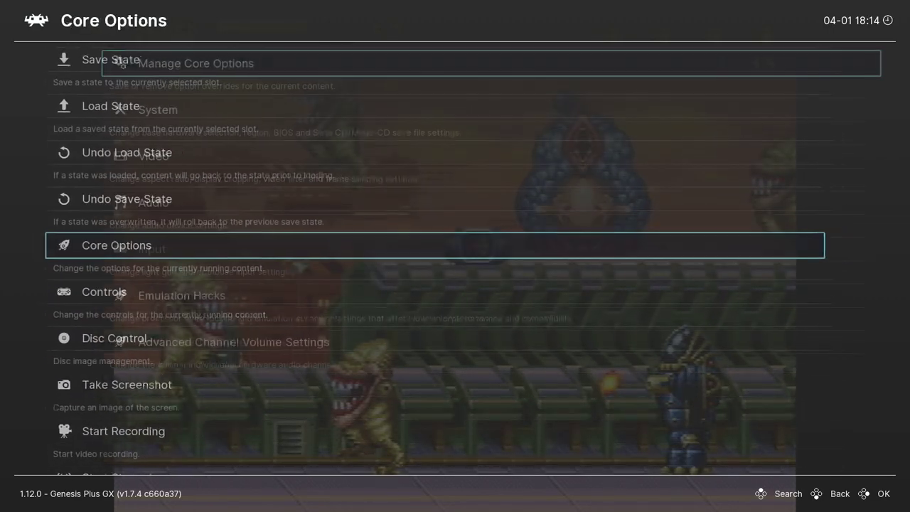
key(Down)
key(Down)
key(Return)
key(Down)
key(Down)
key(Down)
key(Down)
key(Return)
key(Down)
key(BackSpace)
key(BackSpace)
key(BackSpace)
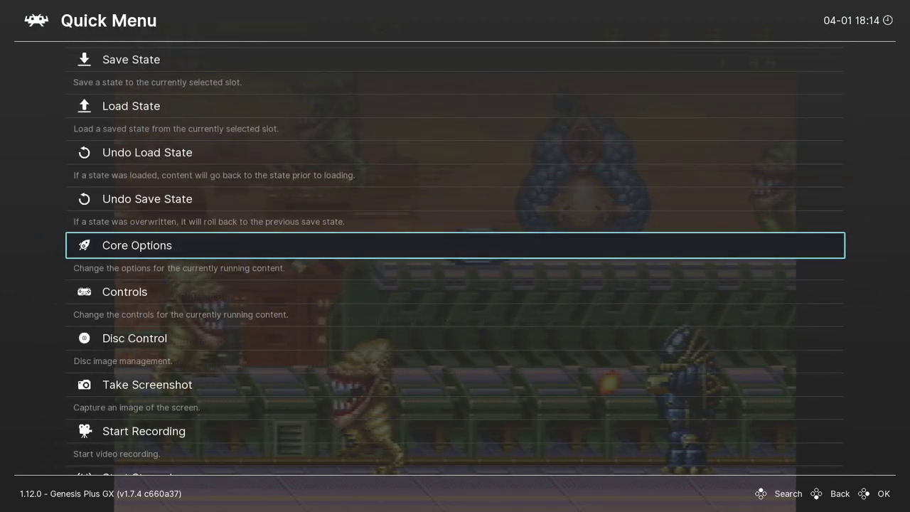
key(BackSpace)
key(BackSpace)
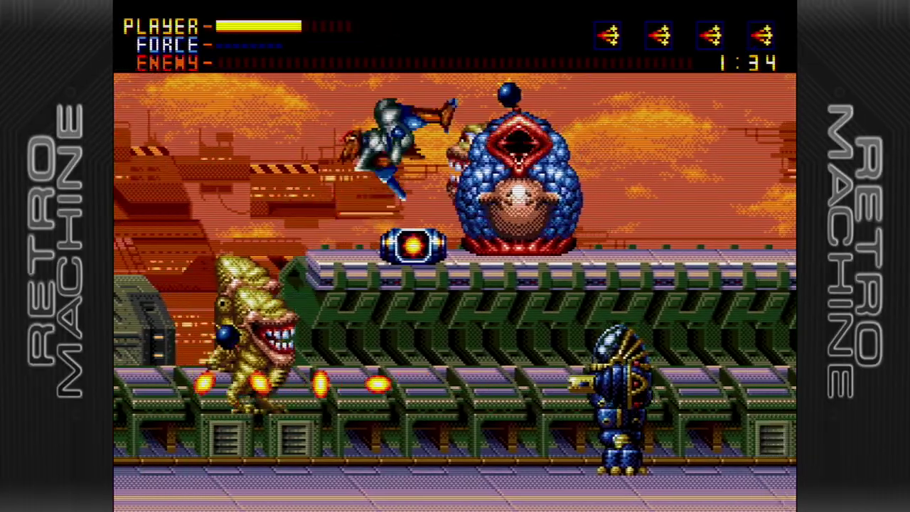
key(a)
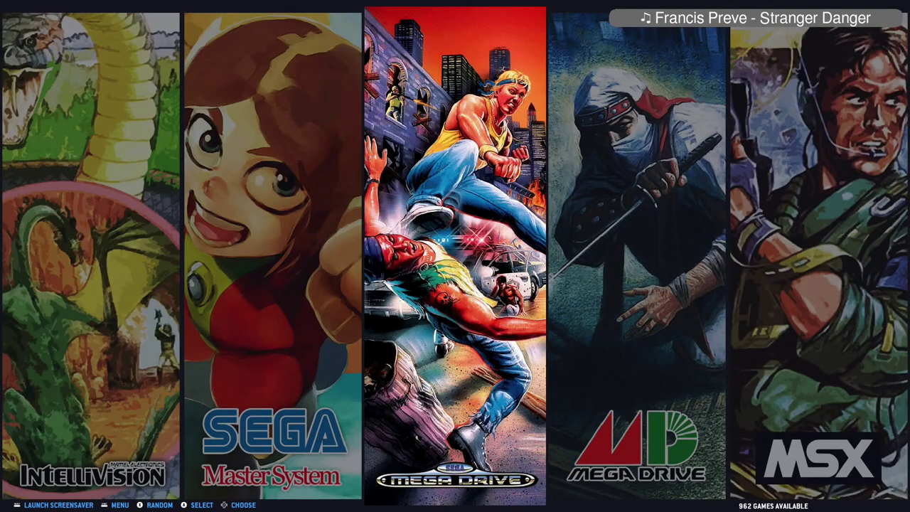
- Browse the carousel to System settings and scroll down to Screen Manager
key(Left)
key(Left)
key(Left)
key(Left)
key(Left)
key(Left)
key(Left)
key(Left)
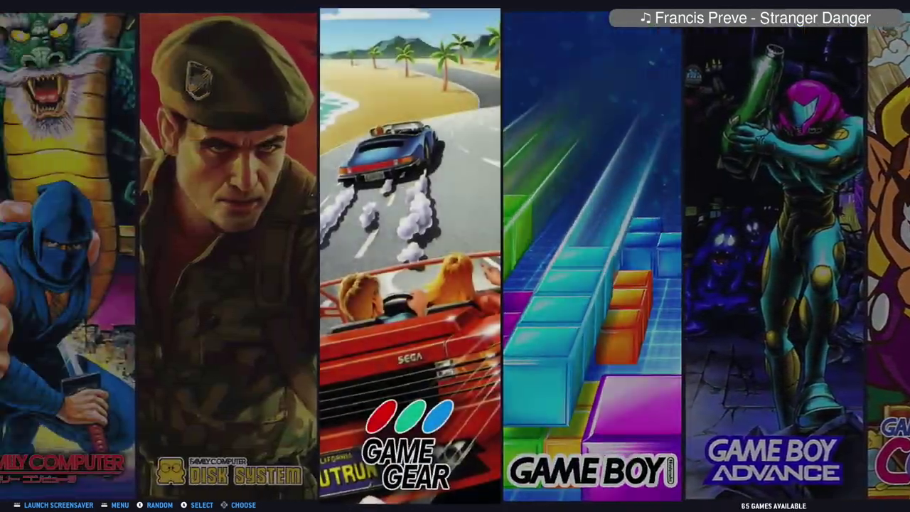
key(Left)
key(Left)
key(Left)
key(Left)
key(Left)
key(Left)
key(Left)
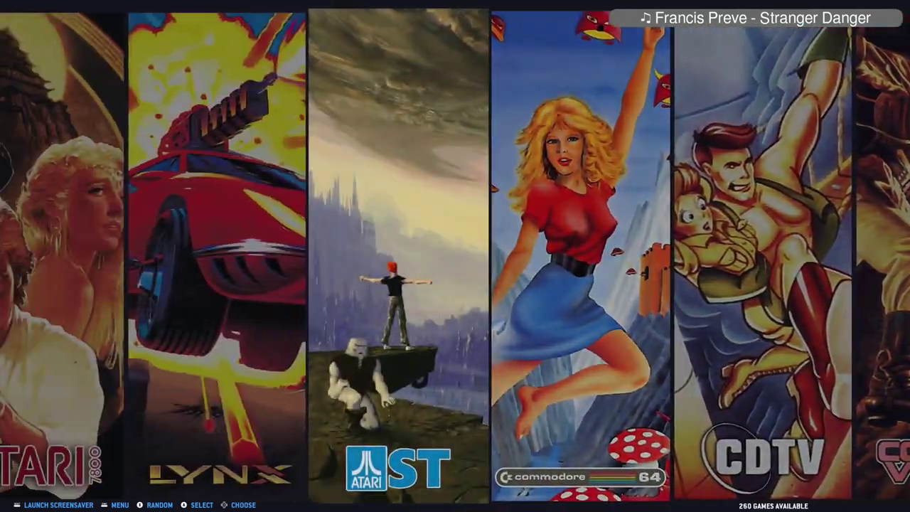
key(Left)
key(Left)
key(Left)
key(Left)
key(Left)
key(Left)
key(Left)
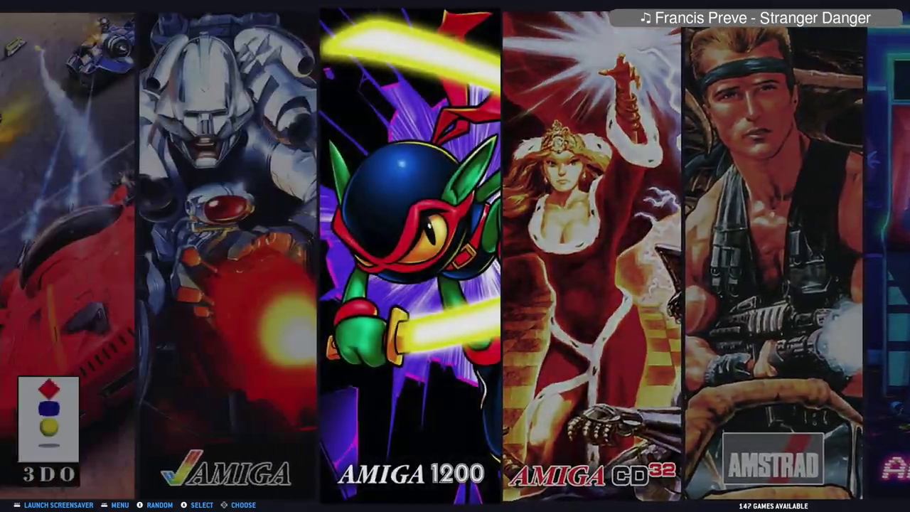
key(Left)
key(Return)
key(Down)
key(Down)
key(Down)
key(Down)
key(Down)
key(Down)
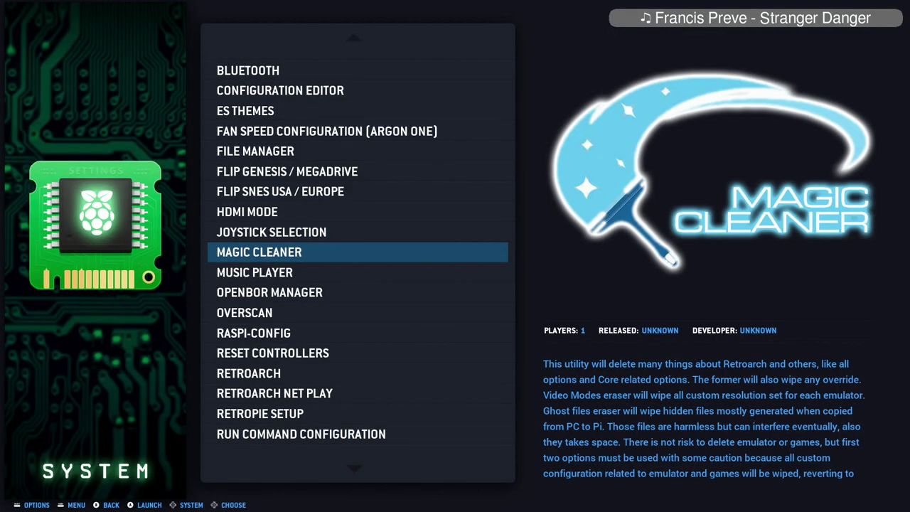
key(Down)
key(Down)
key(Down)
key(Down)
key(Down)
key(Down)
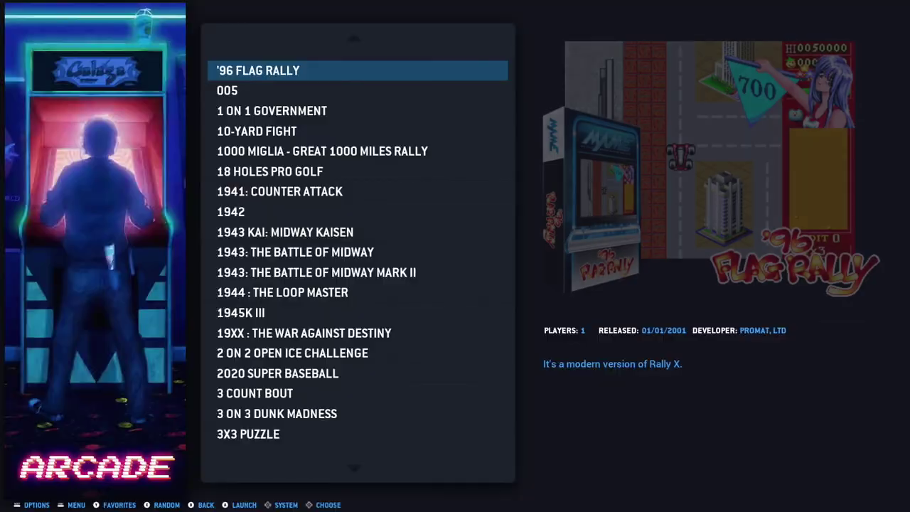
- Scroll down the Arcade game list to 64th Street and launch it
key(Down)
key(Down)
key(Down)
key(Down)
key(Down)
key(Down)
key(Down)
key(Down)
key(Down)
key(Down)
key(Down)
key(Down)
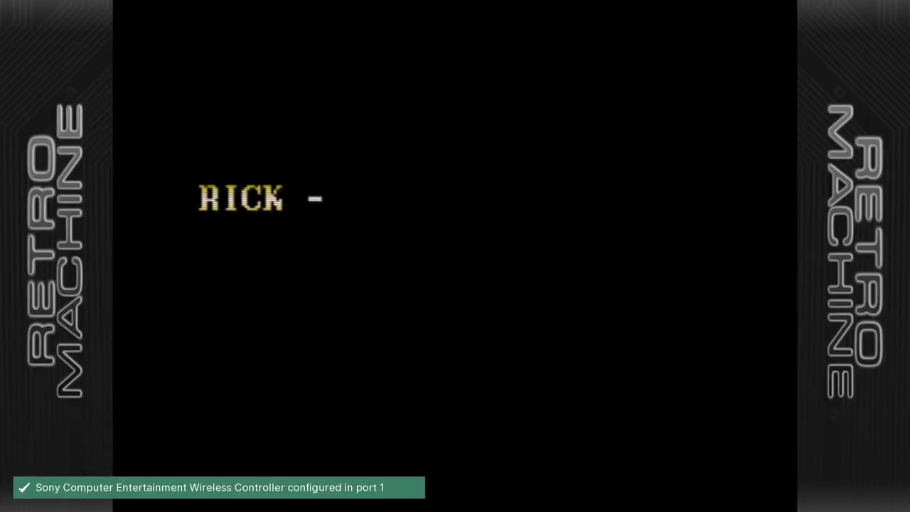
- Insert a coin, start a one-player game and pick Rick
key(shift)
key(shift)
key(Return)
key(x)
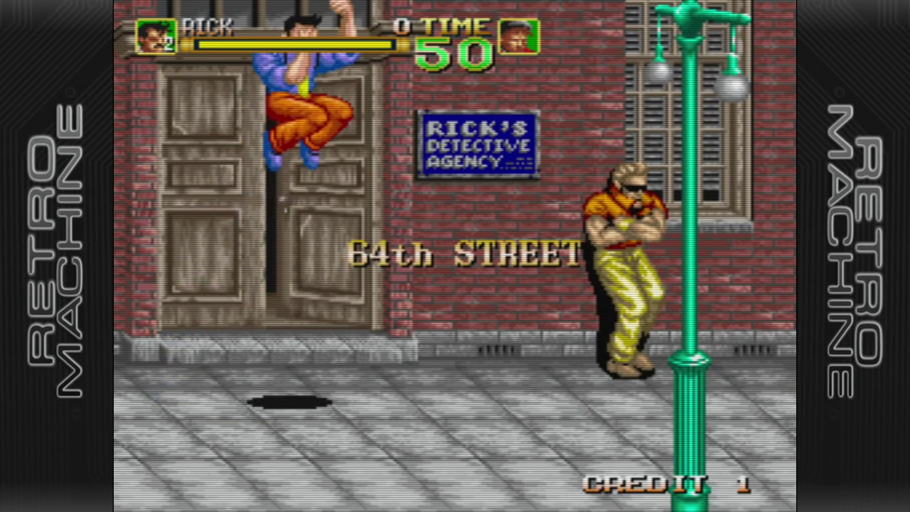
- Walk Rick down the street, knocking down the blond thug and throwing the purple enemy
key(x)
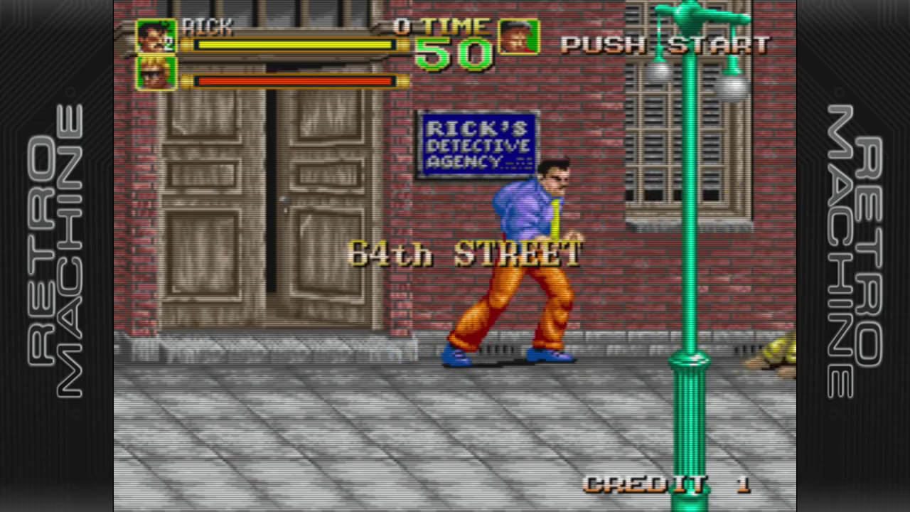
key(Right)
key(Right)
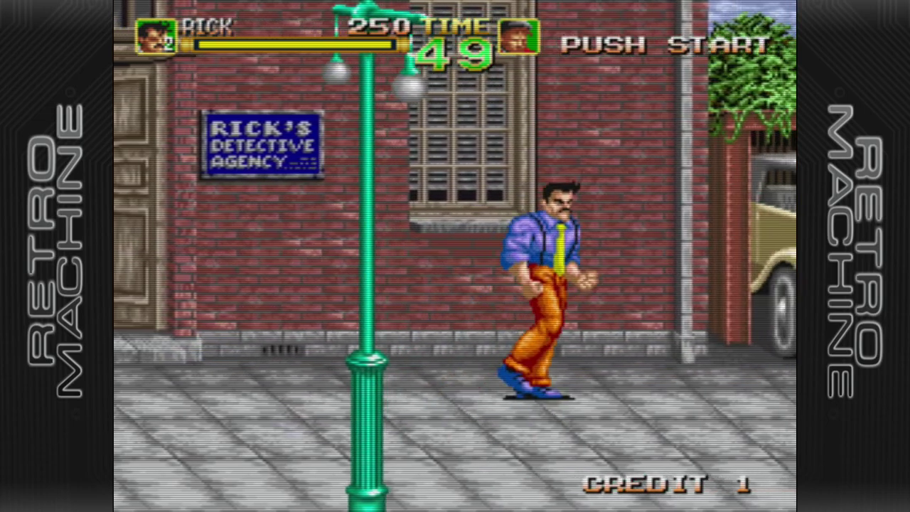
key(Right)
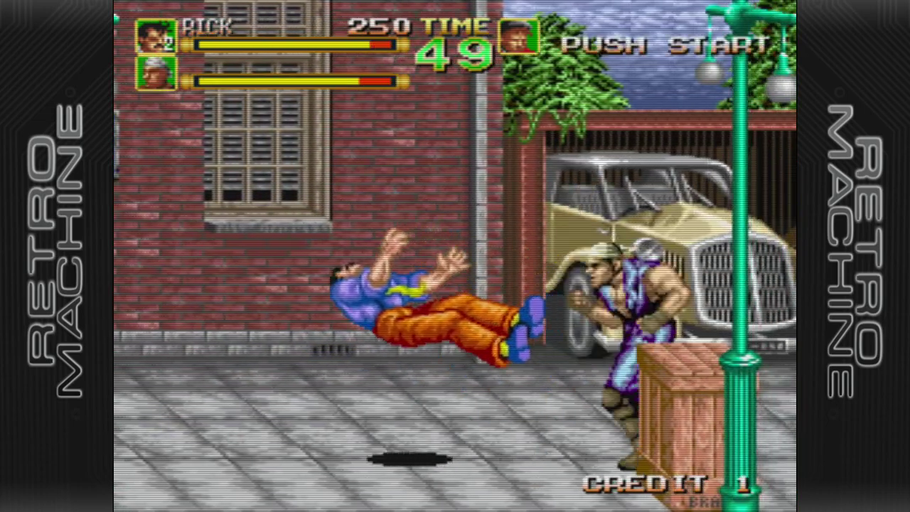
key(Right)
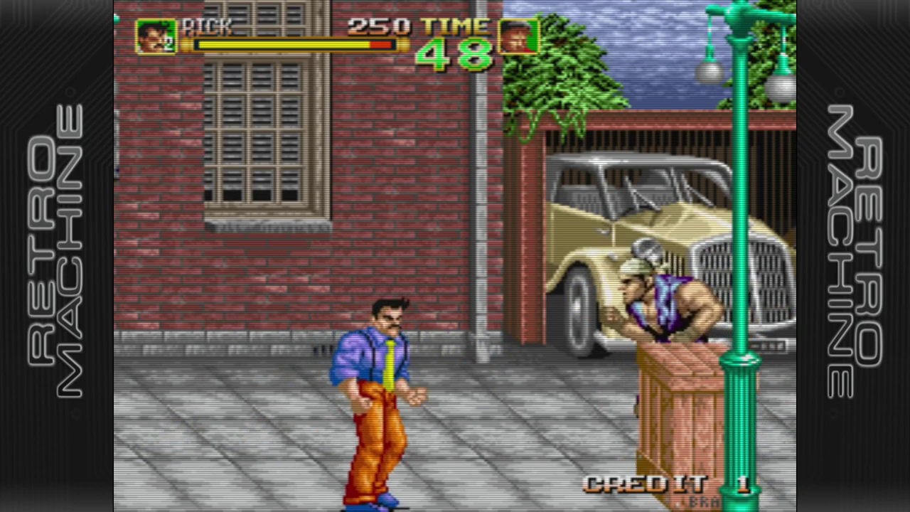
key(Right)
key(z)
key(Right)
key(Right)
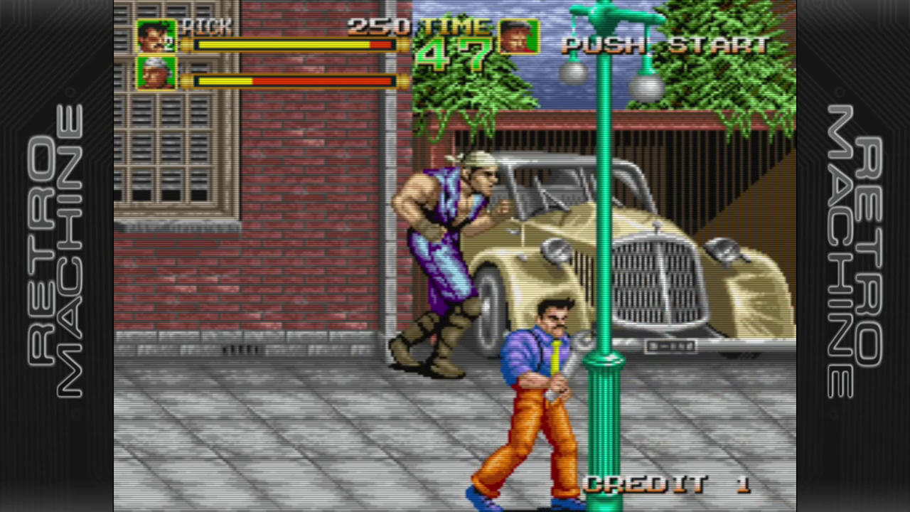
key(Up)
key(z)
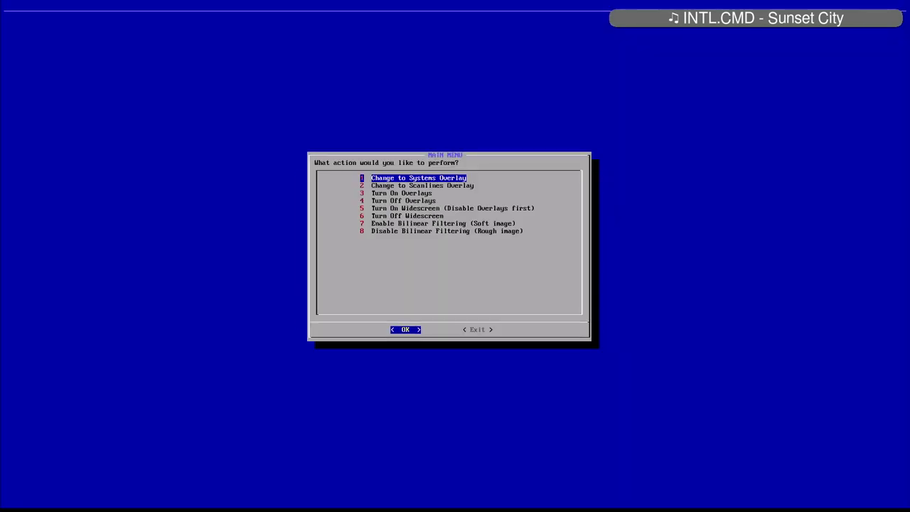
- Dismiss the info screen and choose option 1, 'Change to Systems Overlay'
key(Down)
key(Up)
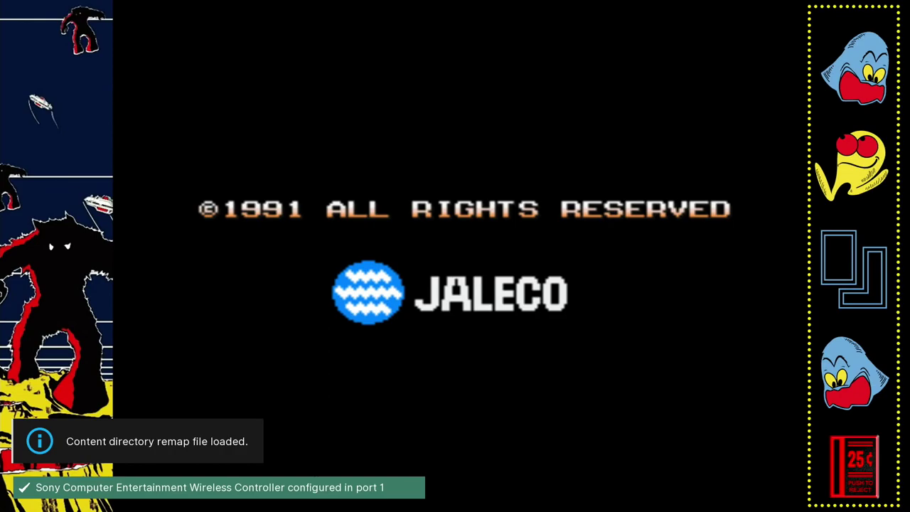
- Insert a credit, start 64th Street and begin playing as Rick
key(shift)
key(shift)
key(Return)
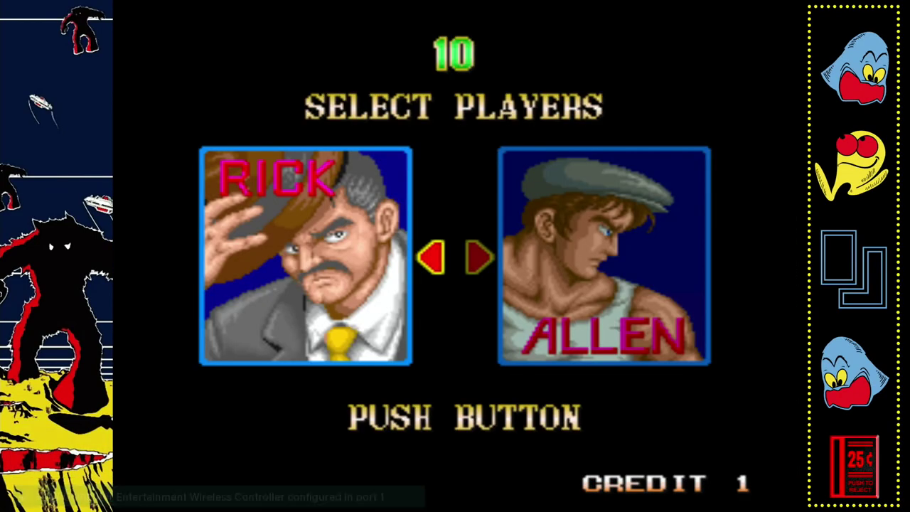
key(Return)
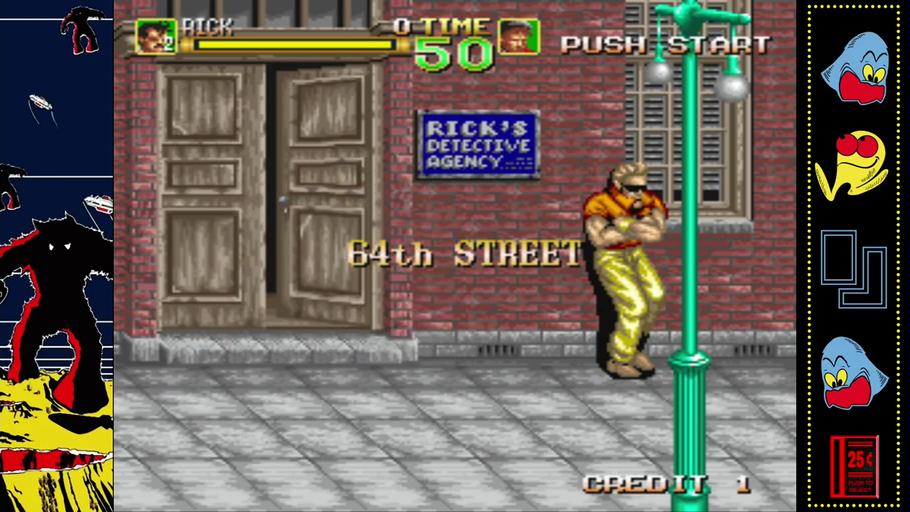
- Fight along the street, punching the orange-shirted thug and throwing two enemies
key(Right)
key(ctrl)
key(ctrl)
key(Right)
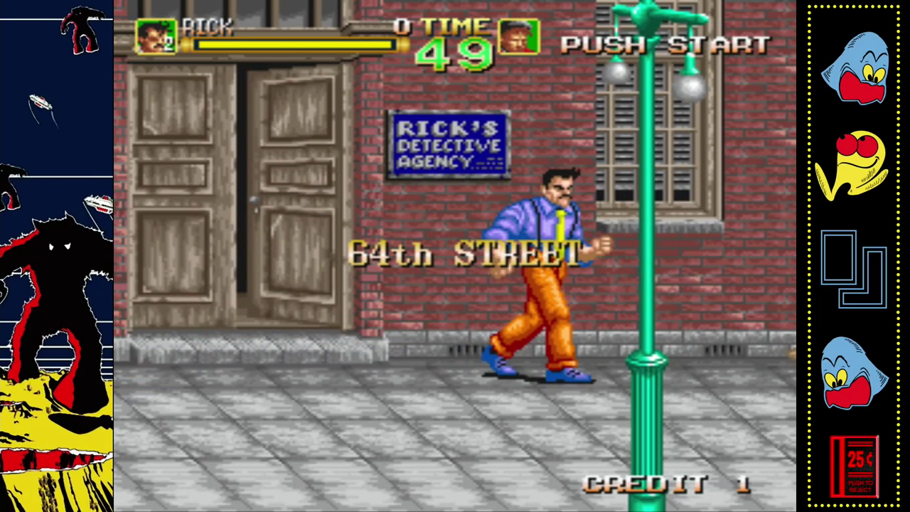
key(Right)
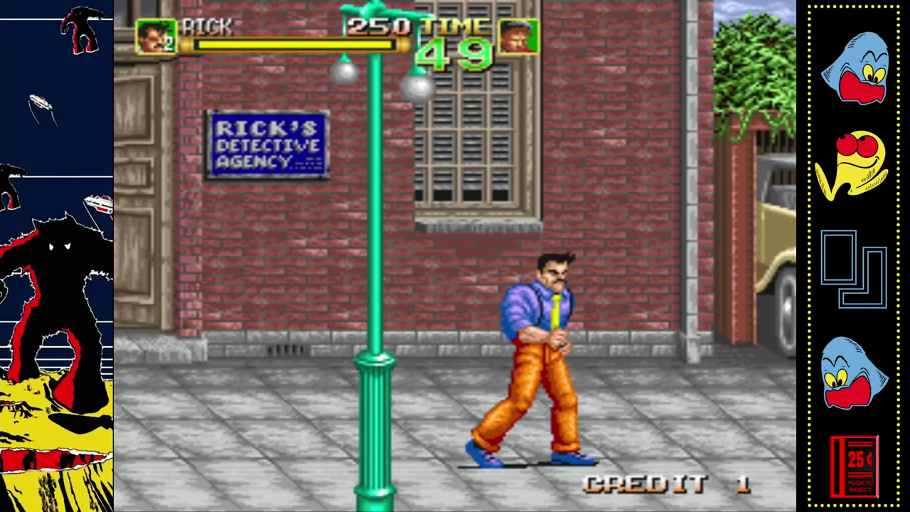
key(Right)
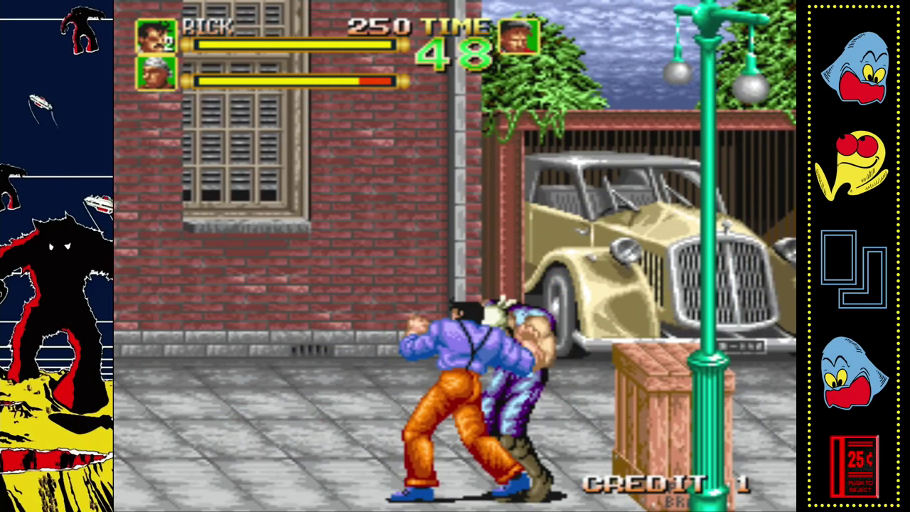
key(ctrl)
key(Right)
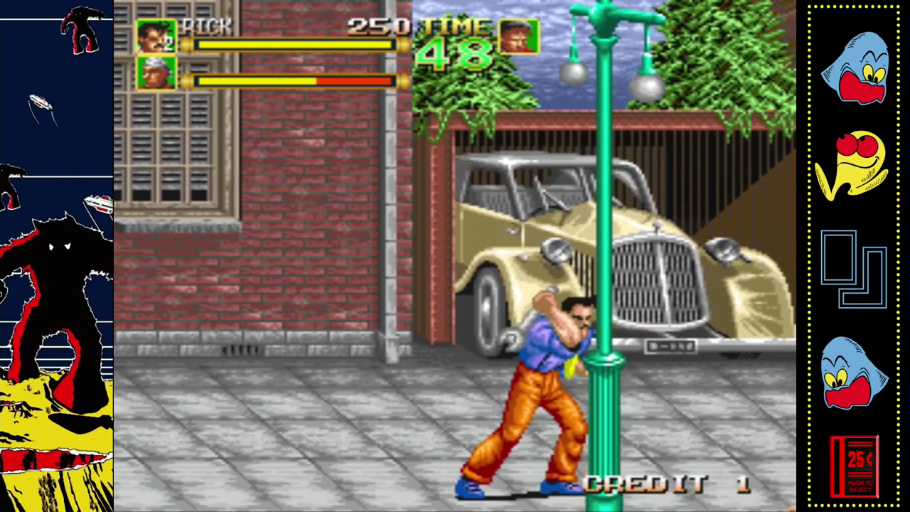
key(Right)
key(Left)
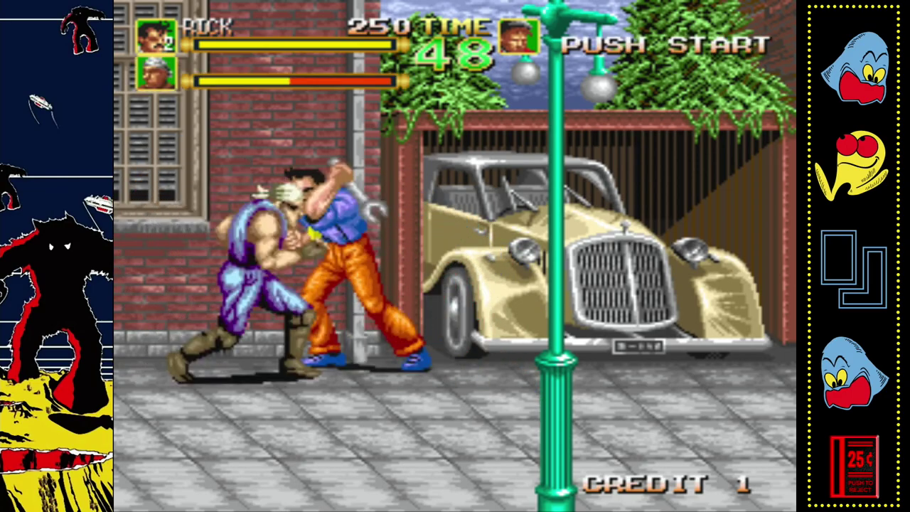
key(ctrl)
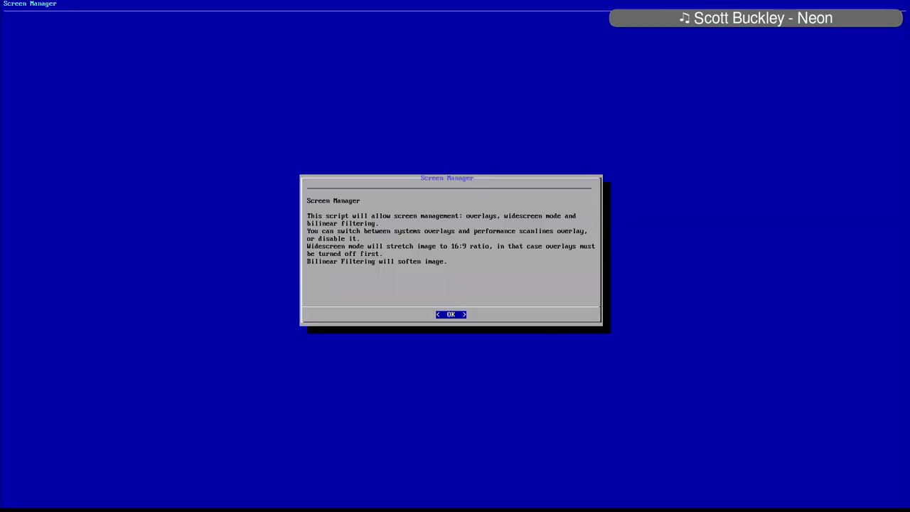
- Dismiss the info screen, highlight 'Turn On Overlays', then exit the Screen Manager
key(Return)
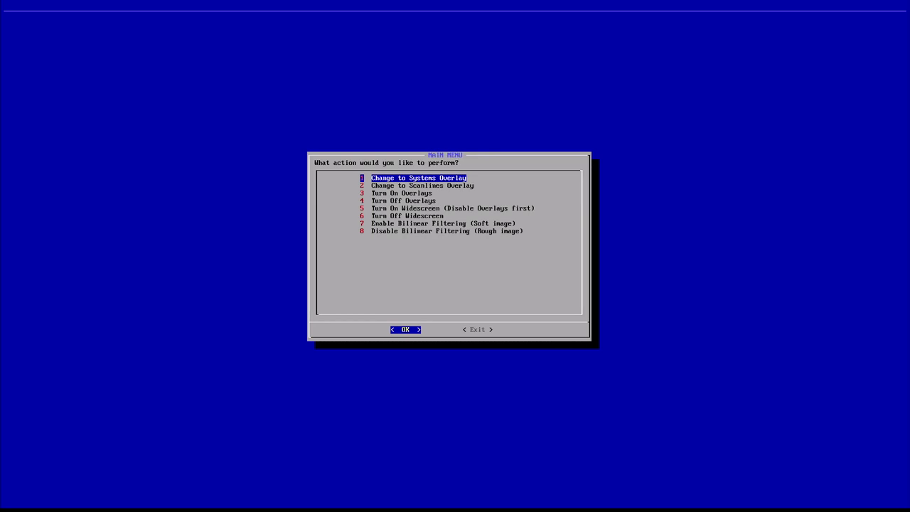
key(Down)
key(Down)
key(Down)
key(Down)
key(Down)
key(Down)
key(Down)
key(Down)
key(Down)
key(Tab)
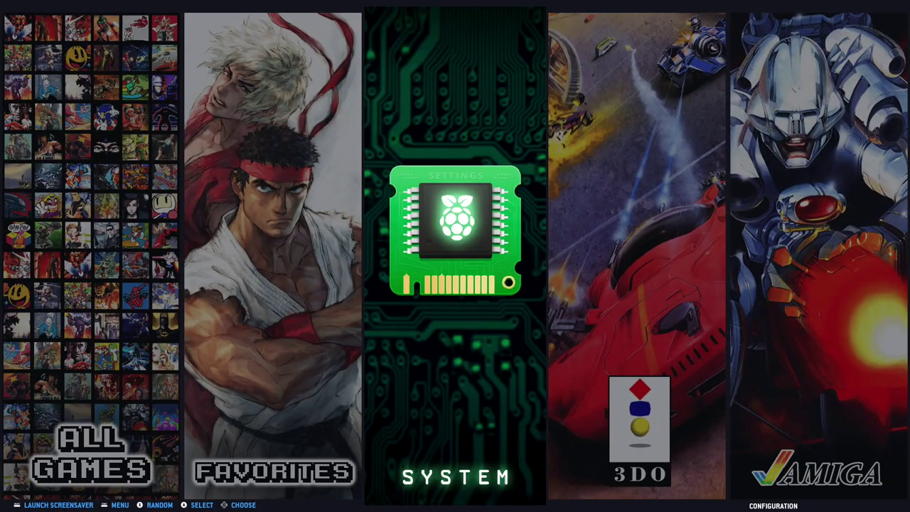
- Open the System settings list and go to the Video Output entry
key(Return)
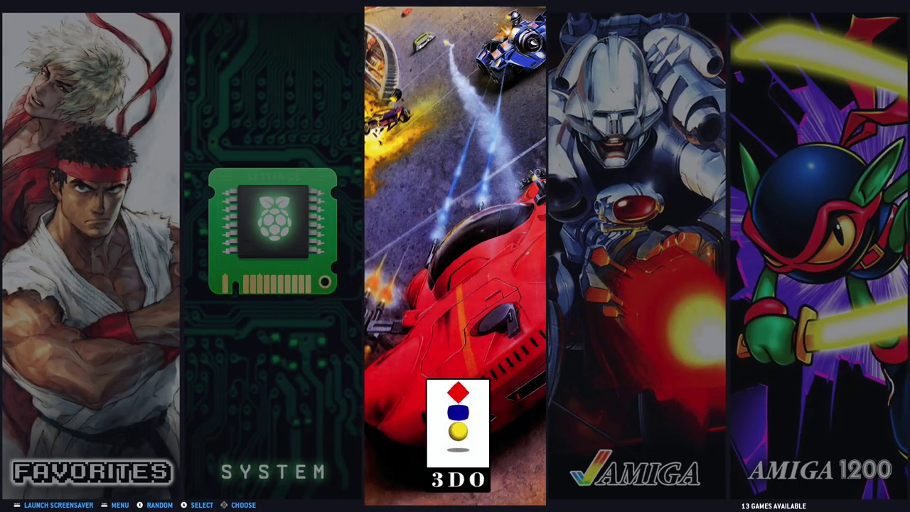
key(Down)
key(Down)
key(Down)
key(Down)
key(Down)
key(Down)
key(Down)
key(Down)
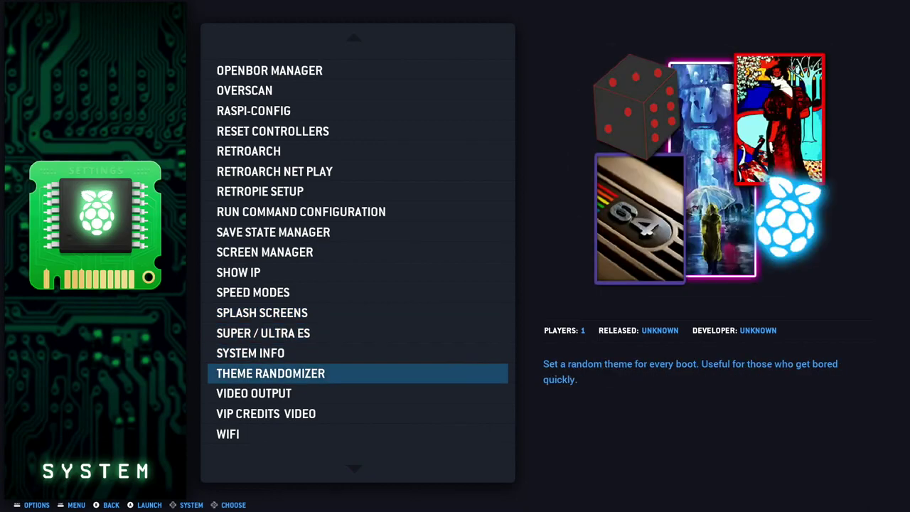
key(Up)
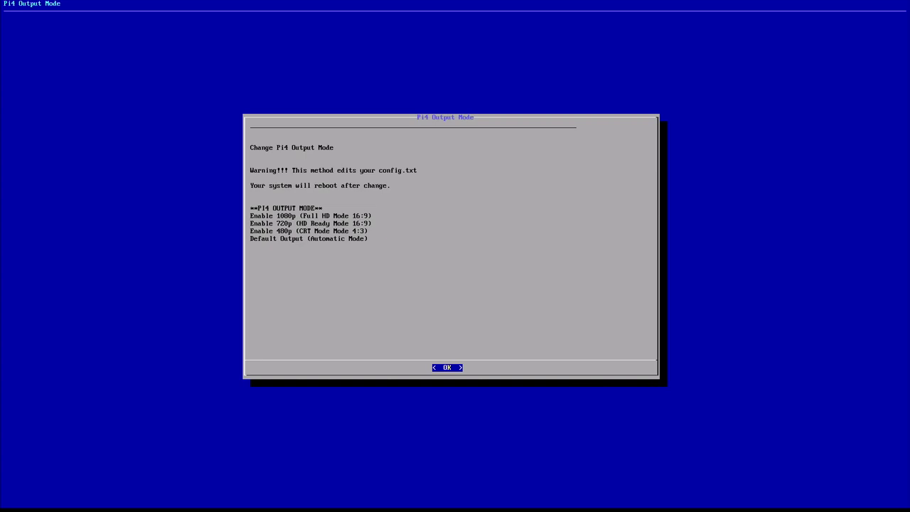
- Dismiss the output-mode warning, highlight 'Enable CRT Mode' (480p), and exit unchanged
key(Return)
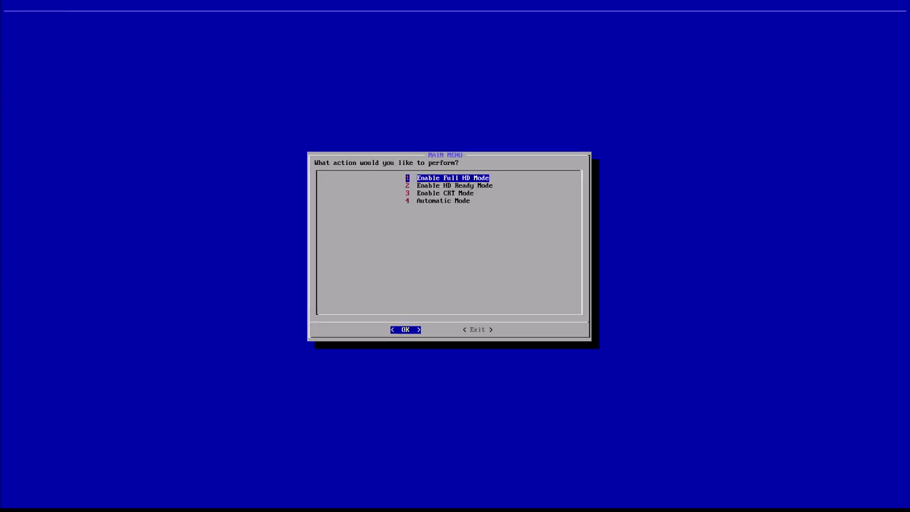
key(Down)
key(Down)
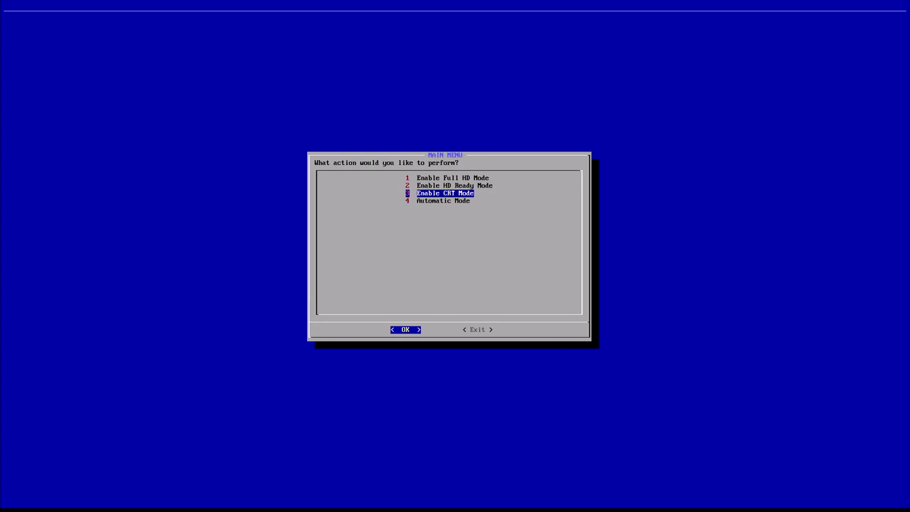
key(Right)
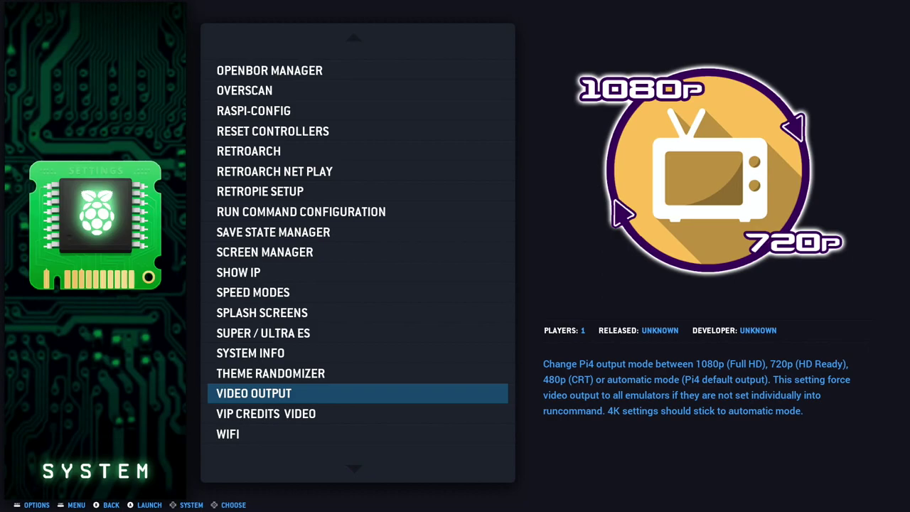
- Move the carousel past Amiga, Arcade, Atari ST and ColecoVision to Dreamcast, then select Daytona USA
key(Escape)
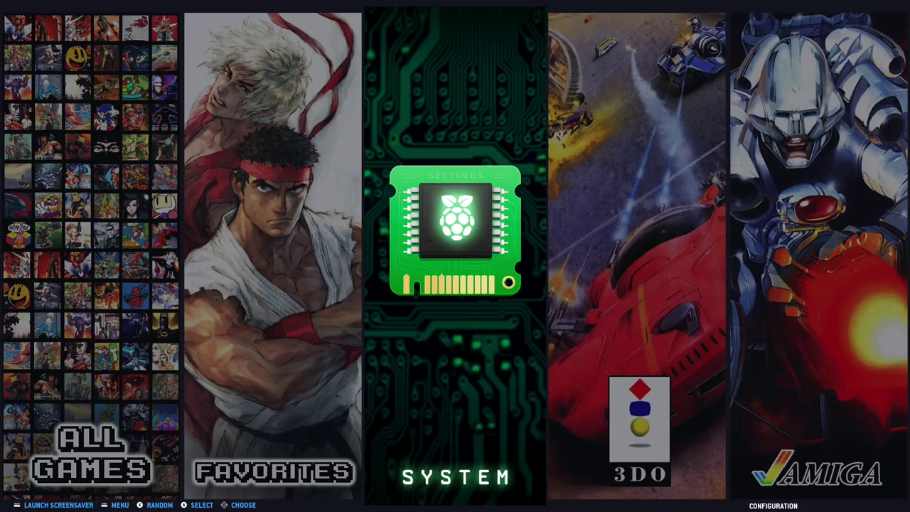
key(Right)
key(Right)
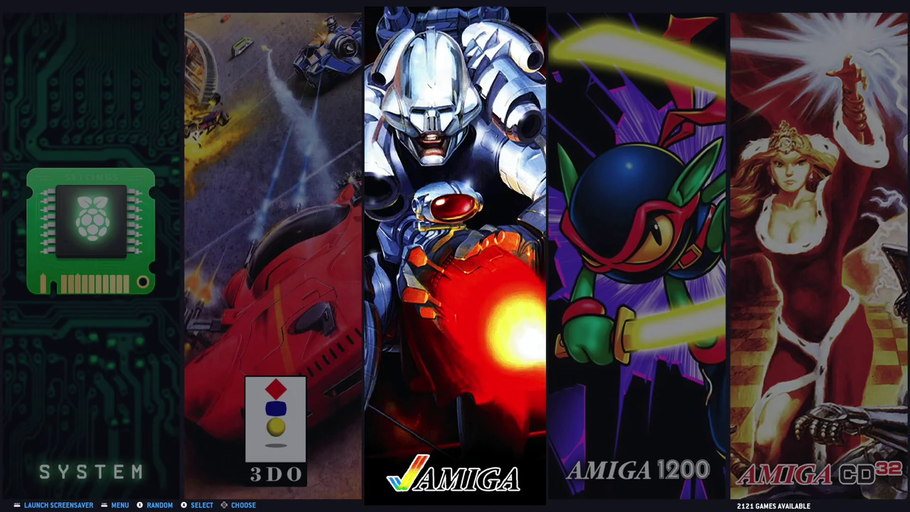
key(Right)
key(Right)
key(Right)
key(Right)
key(Right)
key(Right)
key(Right)
key(Right)
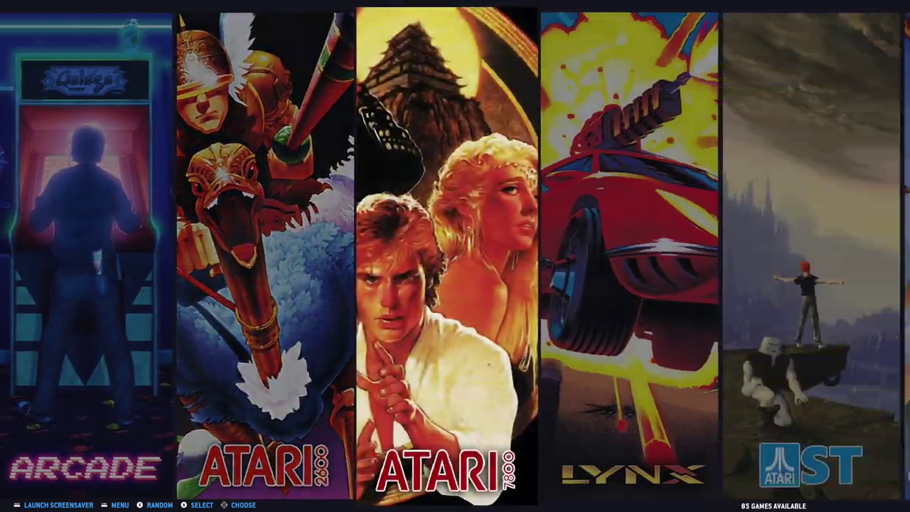
key(Right)
key(Right)
key(Right)
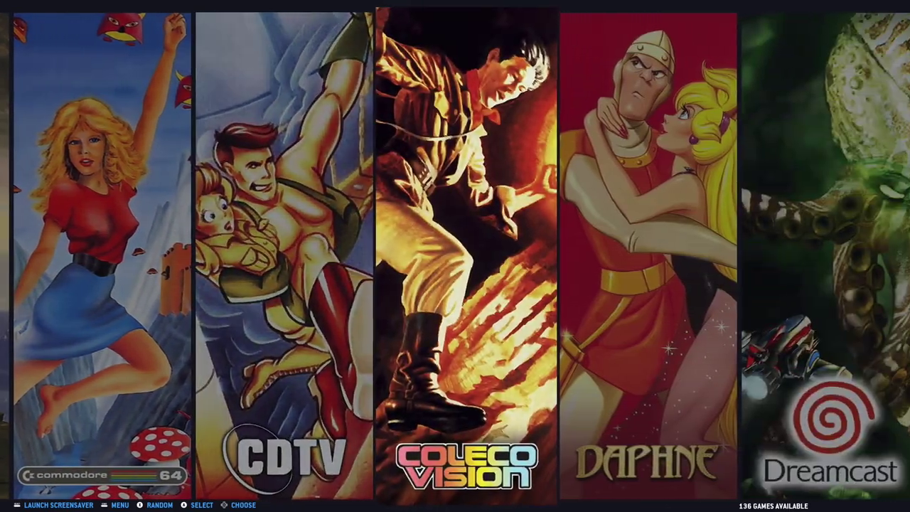
key(Right)
key(Right)
key(Return)
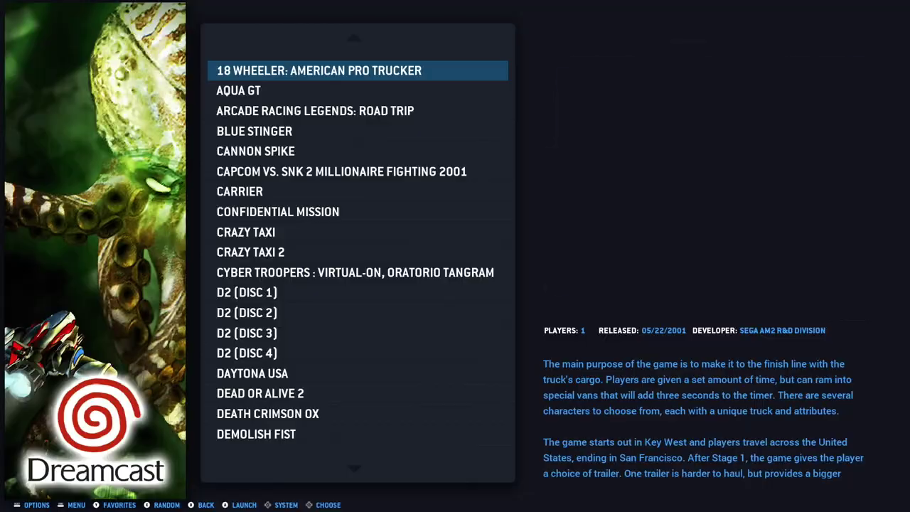
key(Down)
key(Down)
key(Down)
key(Down)
key(Down)
key(Down)
key(Down)
key(Down)
key(Down)
key(Down)
key(Down)
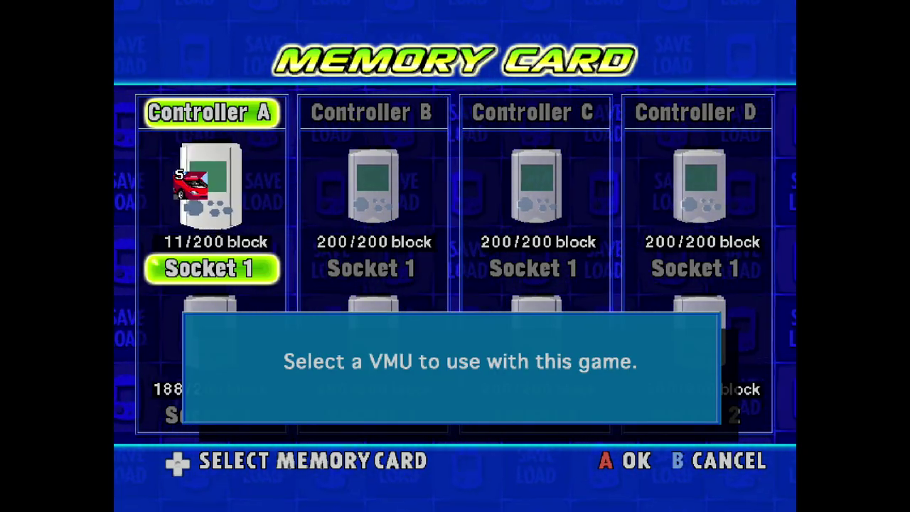
- Use the Controller A VMU, answer No to loading saved data, and skip to the title screen
key(Return)
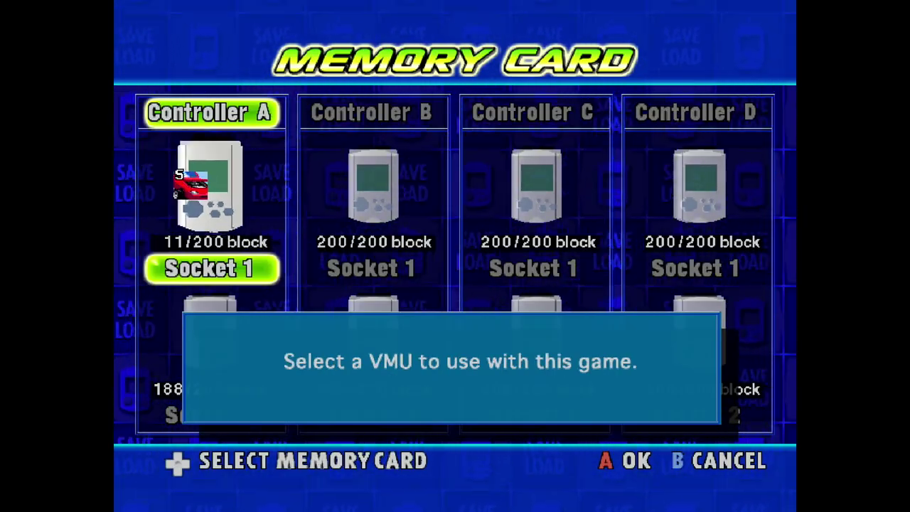
key(Return)
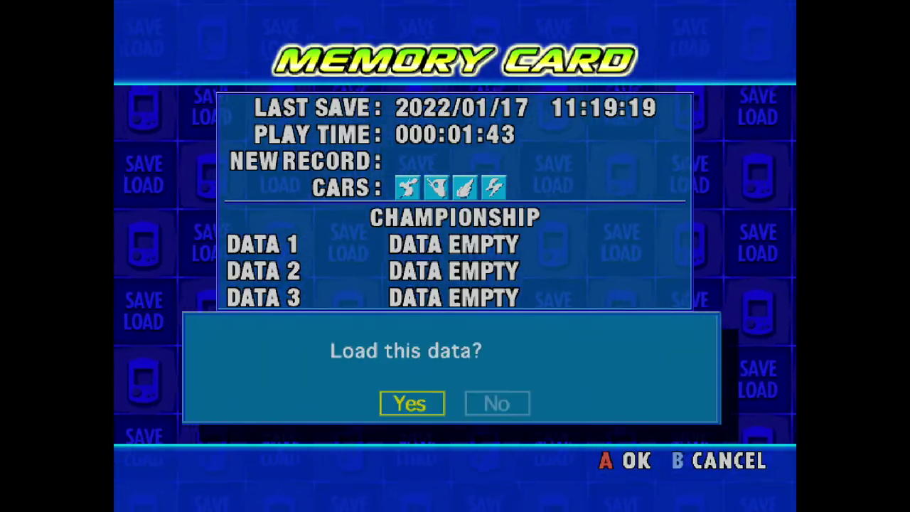
key(Right)
key(Return)
key(Return)
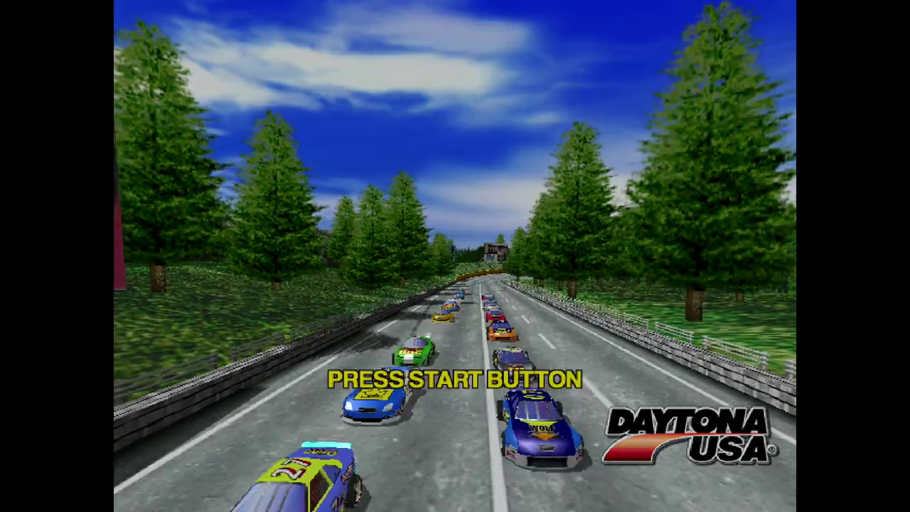
key(Return)
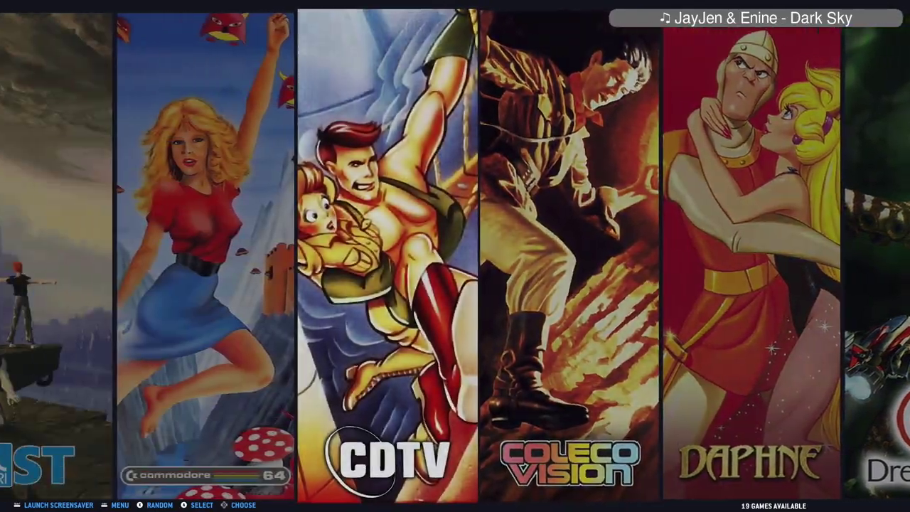
- Quit the game and go back through the carousel to open the System entry's Screen Manager
key(Left)
key(Left)
key(Left)
key(Left)
key(Left)
key(Left)
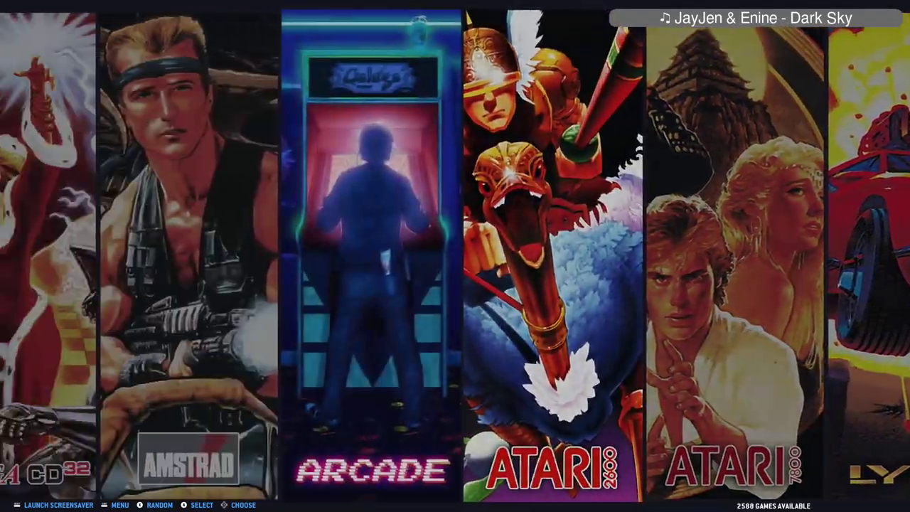
key(Left)
key(Left)
key(Left)
key(Left)
key(Left)
key(Left)
key(Return)
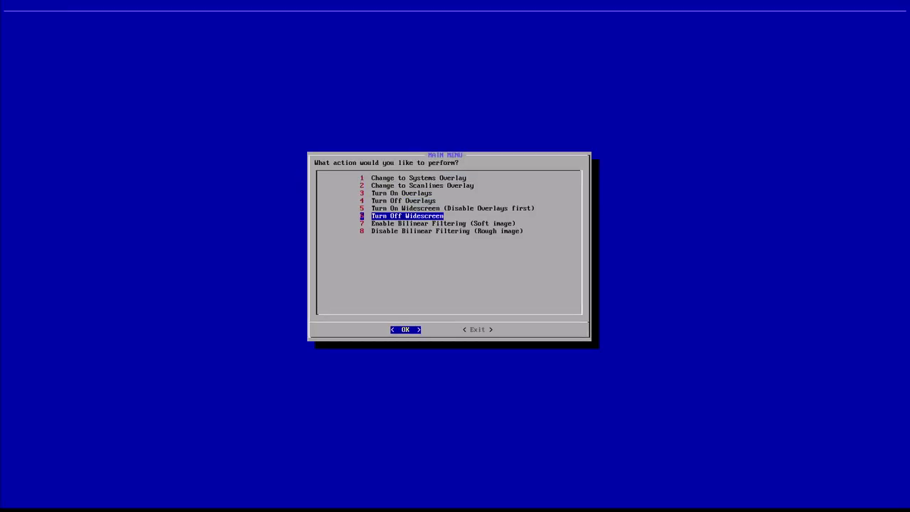
- Apply option 5, 'Turn On Widescreen', then exit the Screen Manager
key(Up)
key(Up)
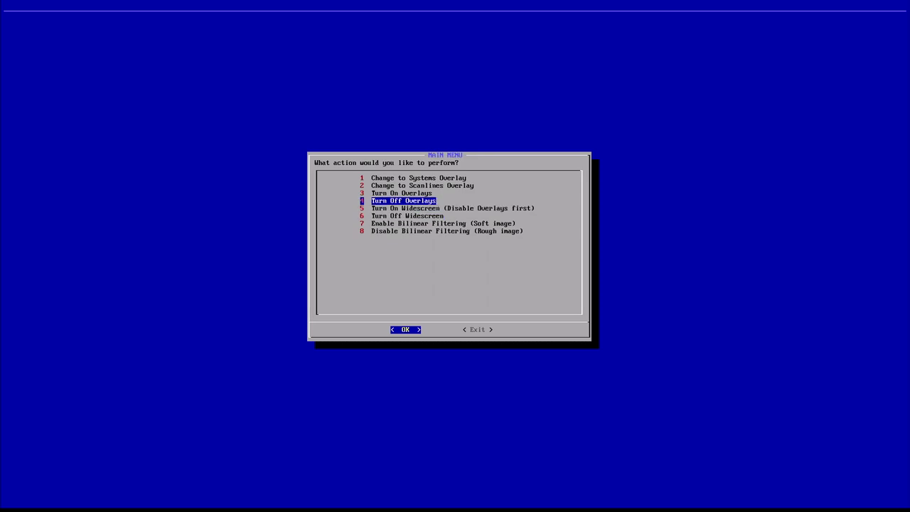
key(Down)
key(Return)
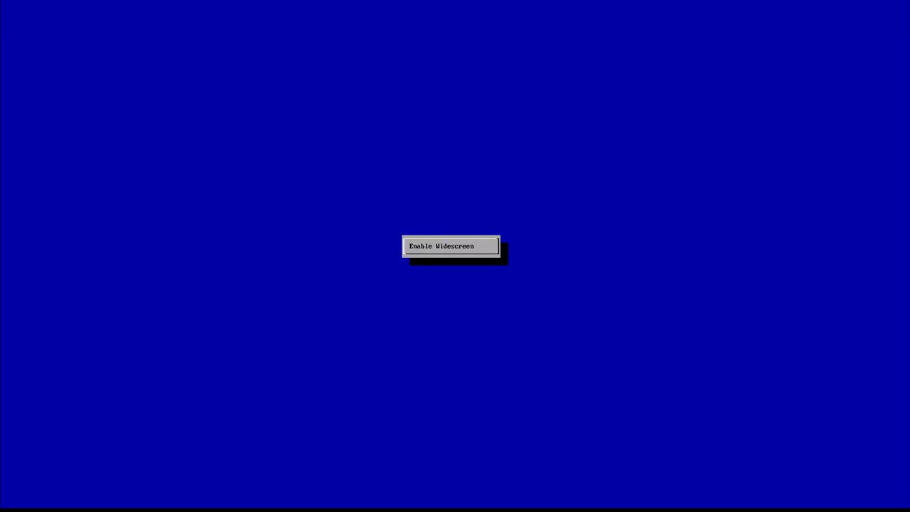
key(Tab)
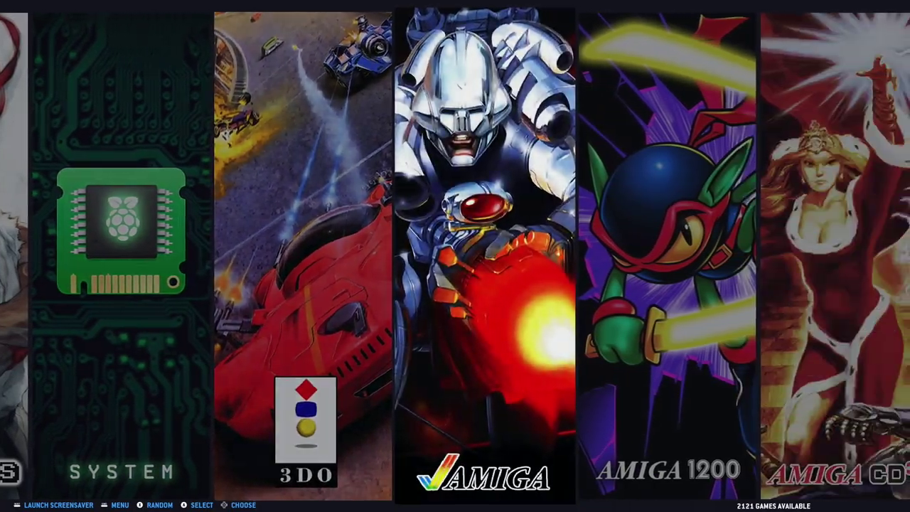
- Step the carousel past Amiga, Atari 7800 and CDTV to Neo Geo CD and open its game list
key(Right)
key(Right)
key(Right)
key(Right)
key(Right)
key(Right)
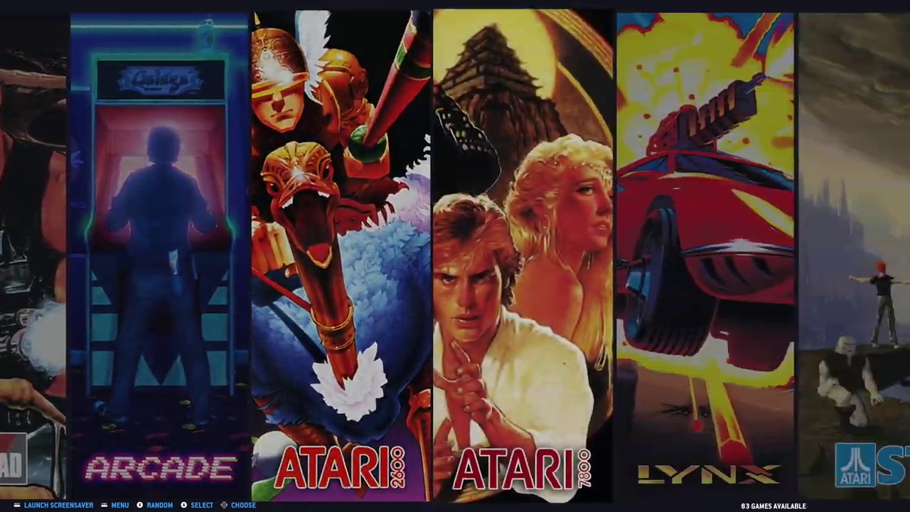
key(Right)
key(Right)
key(Right)
key(Right)
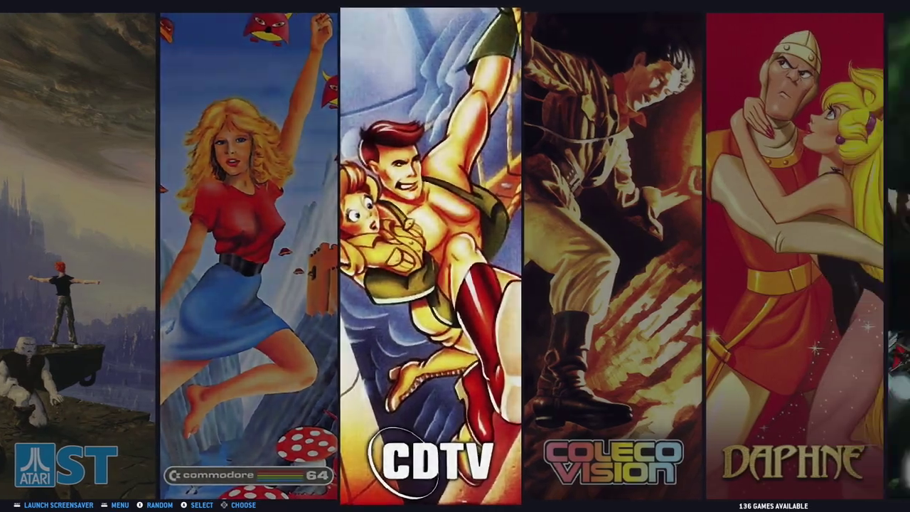
key(Right)
key(Right)
key(Right)
key(Right)
key(Right)
key(Right)
key(Right)
key(Right)
key(Right)
key(Right)
key(Right)
key(Right)
key(Right)
key(Right)
key(Right)
key(Right)
key(Right)
key(Right)
key(Right)
key(Return)
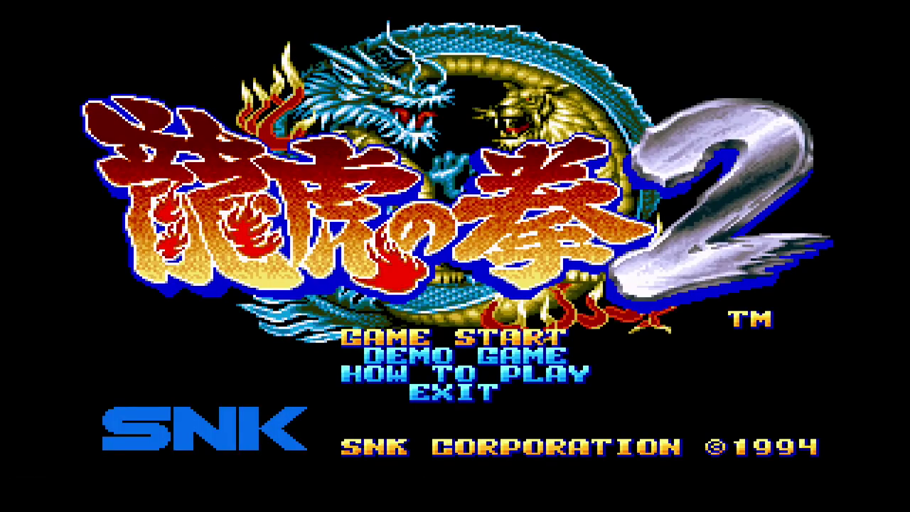
- Start Art of Fighting 2 on Normal difficulty and fight a Ryo-versus-Ryo round
key(Return)
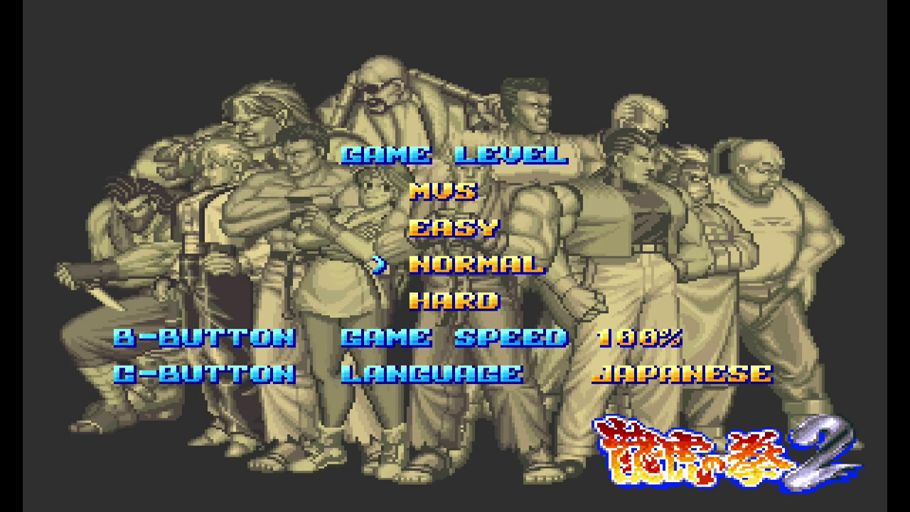
key(Return)
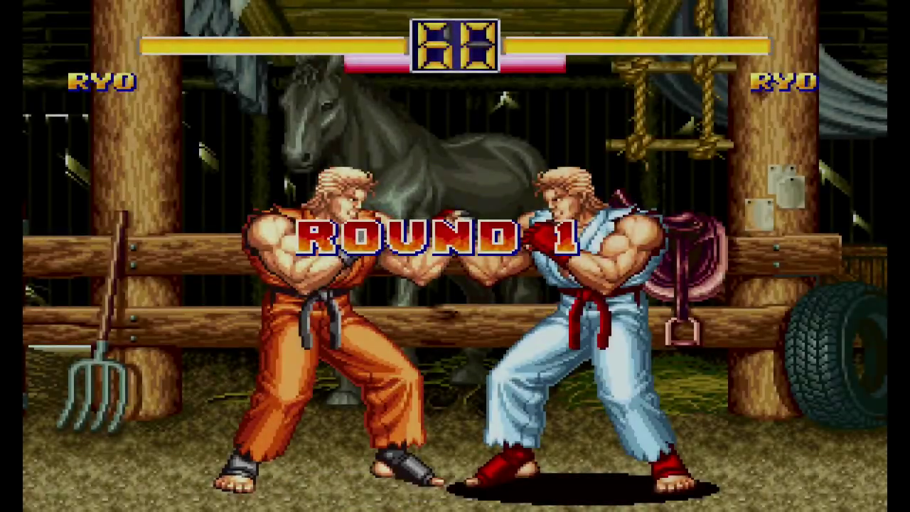
key(Up)
key(Up)
key(Up)
key(Up)
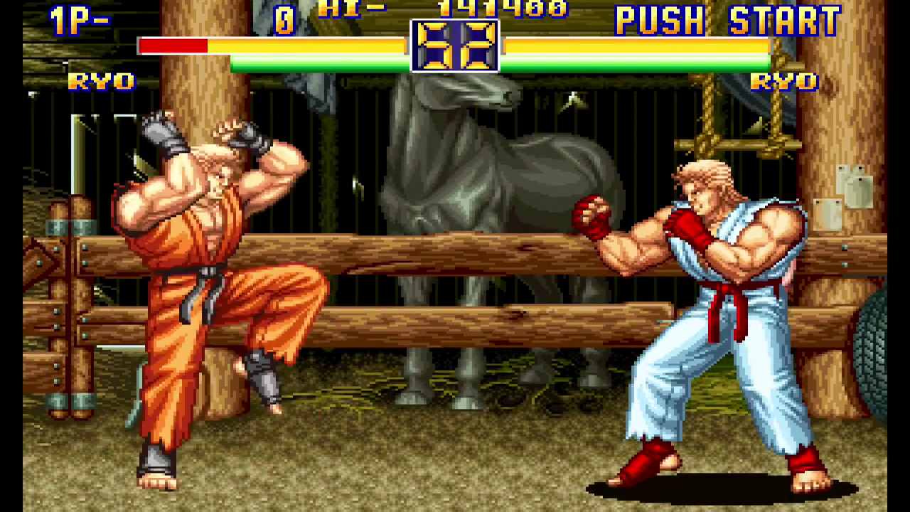
key(Up)
key(z)
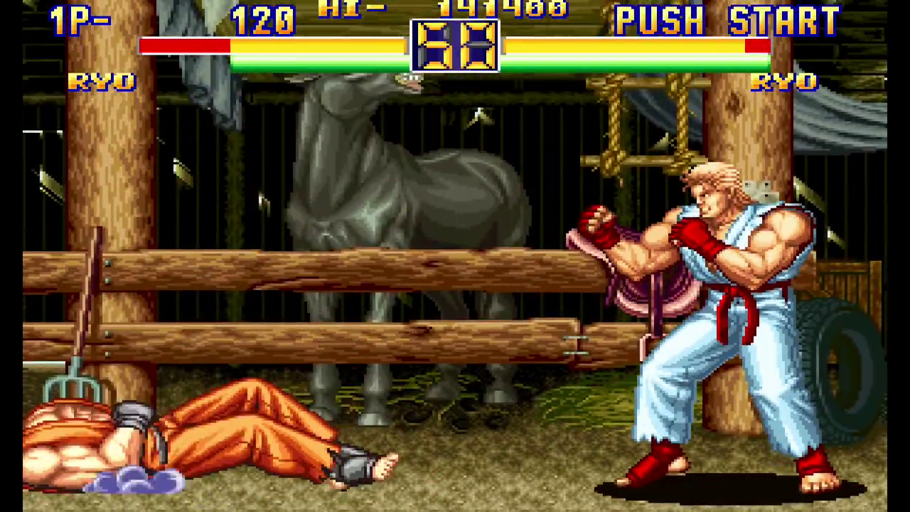
key(Right)
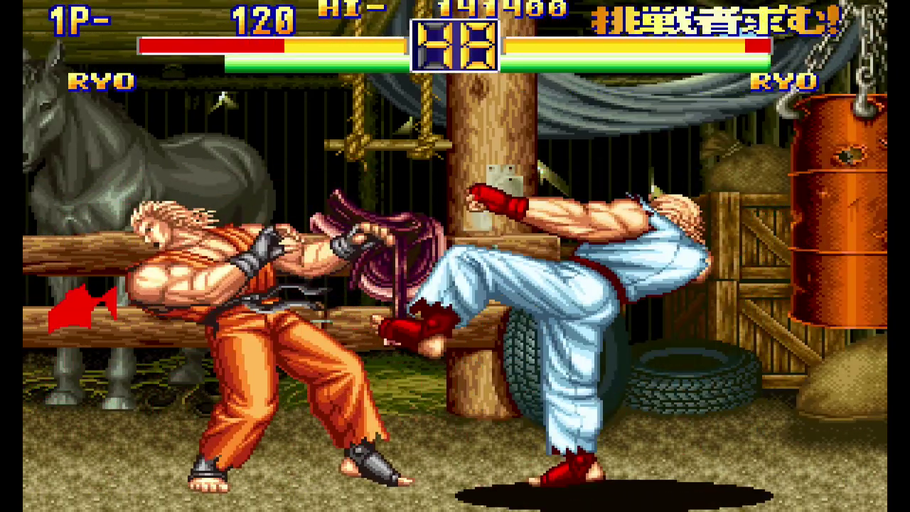
key(Up)
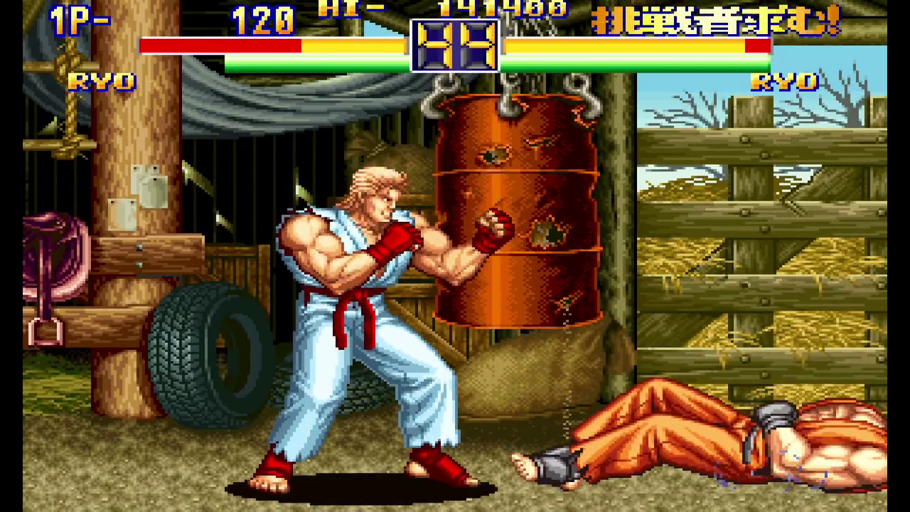
key(Up)
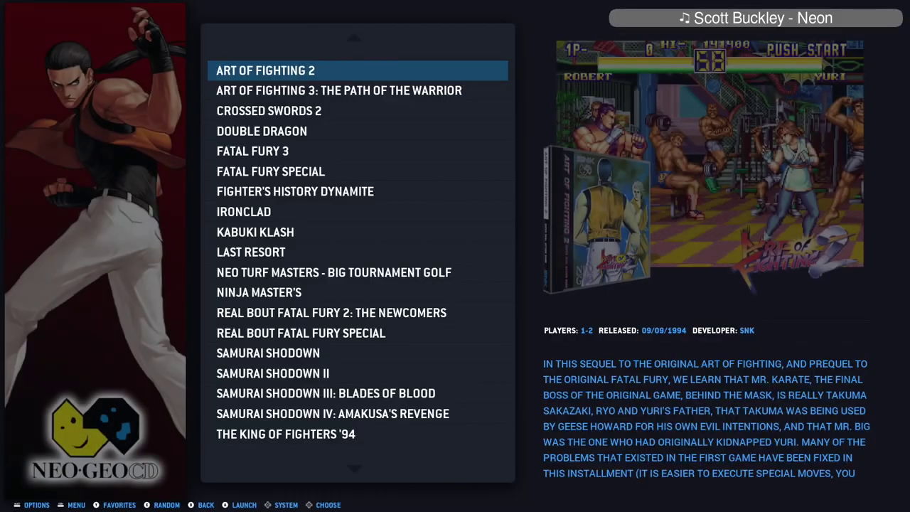
- Close the Neo Geo CD list, then scroll left past Nintendo DS, Mega Drive and Intellivision to Family Computer
key(Escape)
key(Left)
key(Left)
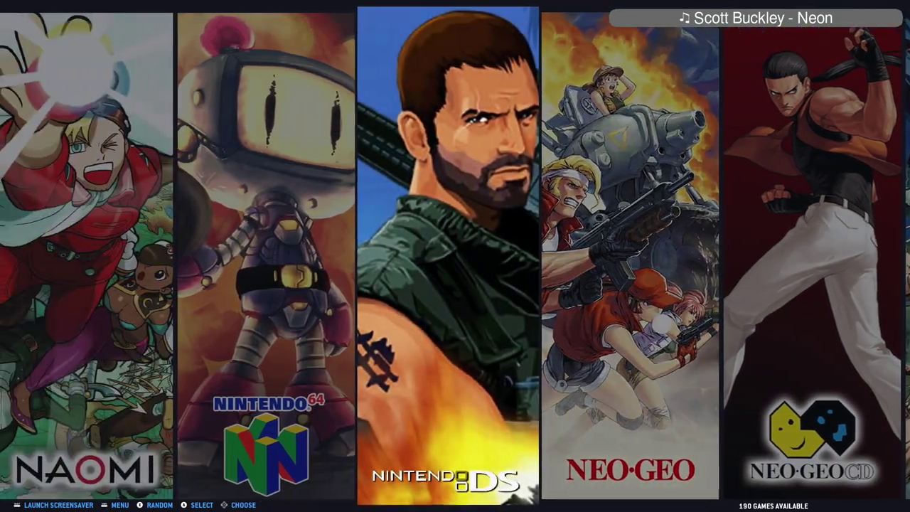
key(Left)
key(Left)
key(Left)
key(Left)
key(Left)
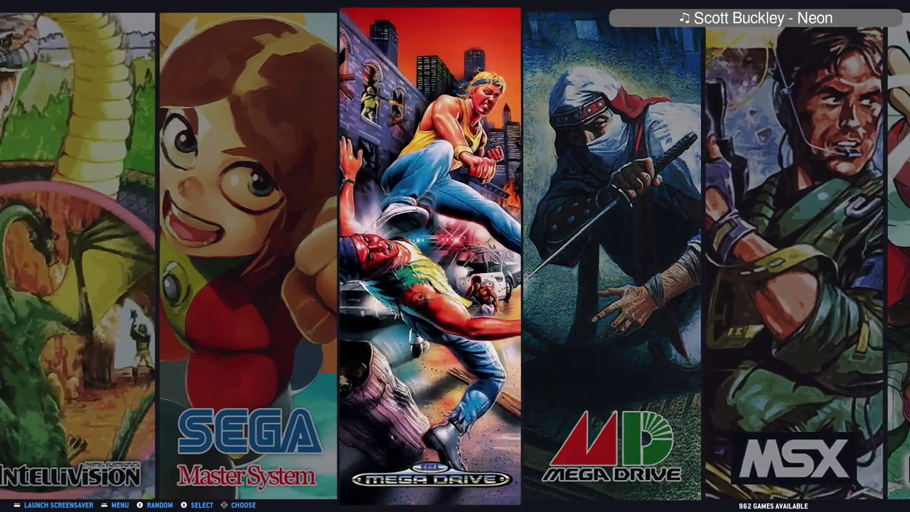
key(Left)
key(Left)
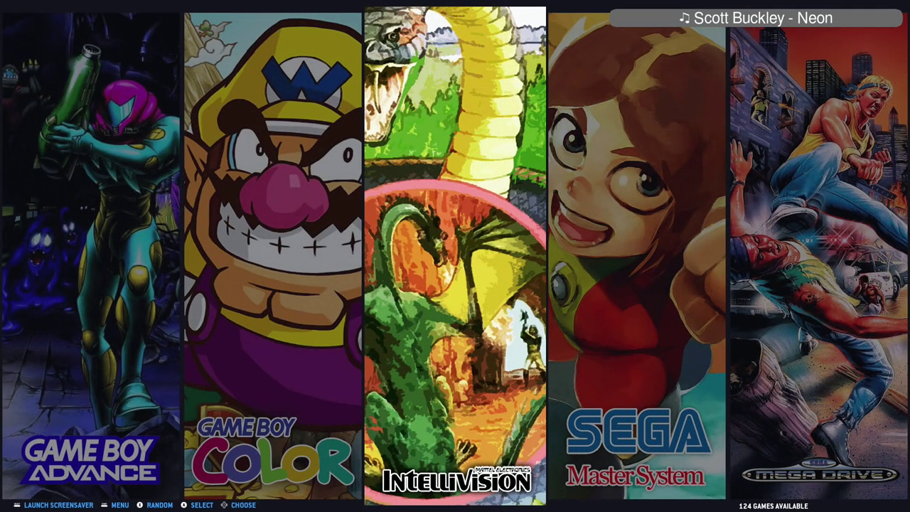
key(Left)
key(Left)
key(Left)
key(Left)
key(Left)
key(Left)
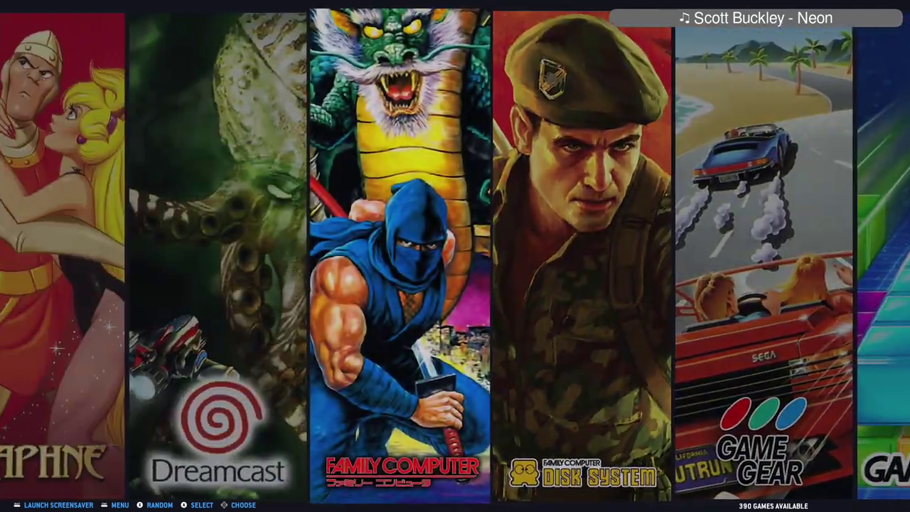